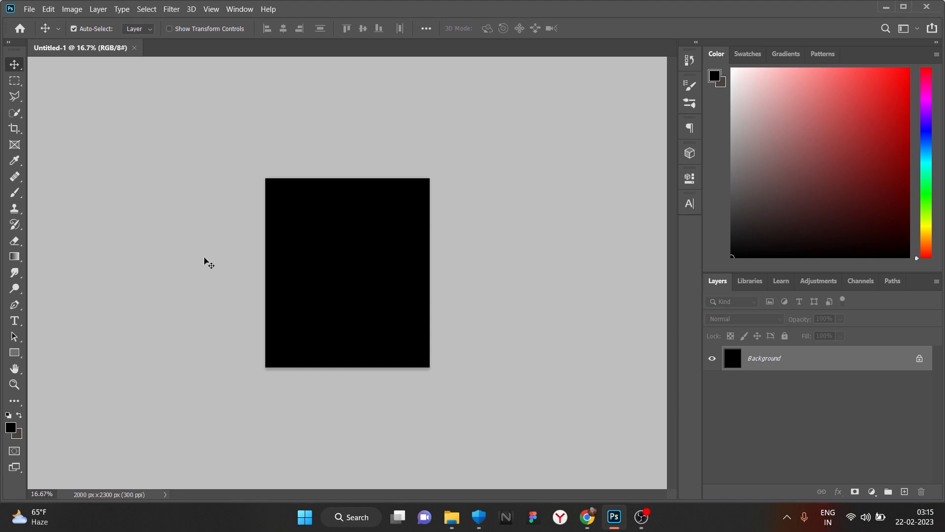
# - Drag huj.jpg from the desktop onto the black Photoshop canvas
pyautogui.scroll(3, 241, 172)
pyautogui.click(614, 516)
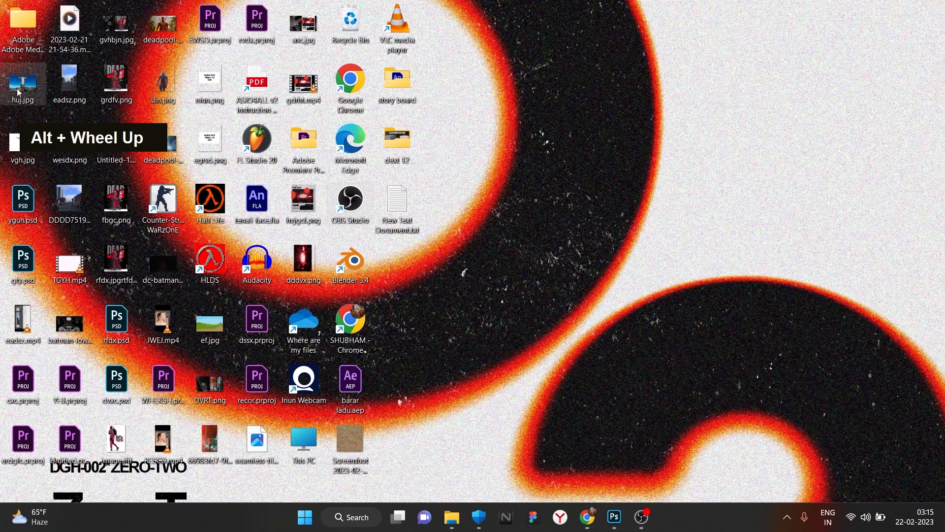
pyautogui.click(614, 516)
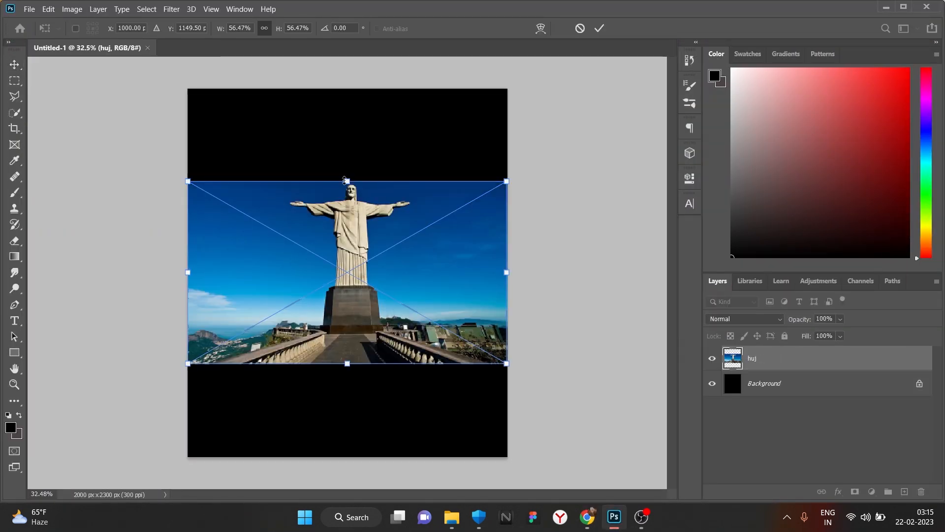
pyautogui.moveTo(346, 180); pyautogui.dragTo(367, 324)
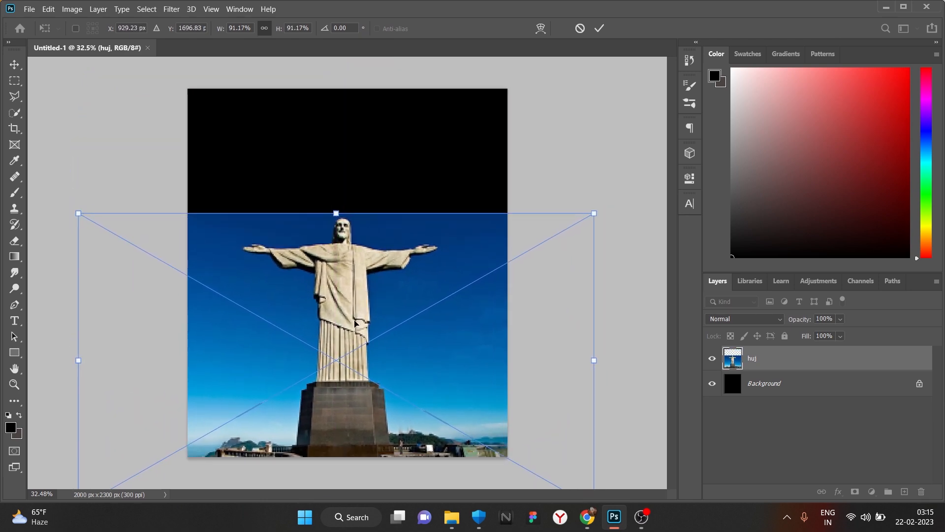
# - Enlarge and reposition the huj photo so it fills most of the 2000×2300 canvas
pyautogui.moveTo(337, 213); pyautogui.dragTo(335, 208)
pyautogui.moveTo(349, 330); pyautogui.dragTo(345, 271)
pyautogui.moveTo(332, 148)
pyautogui.mouseDown()
pyautogui.moveTo(333, 105)
pyautogui.moveTo(333, 132)
pyautogui.mouseUp()
pyautogui.moveTo(357, 253); pyautogui.dragTo(357, 253)
# - Use the Quick Selection Tool to select the statue's right arm and body
pyautogui.click(9, 113)
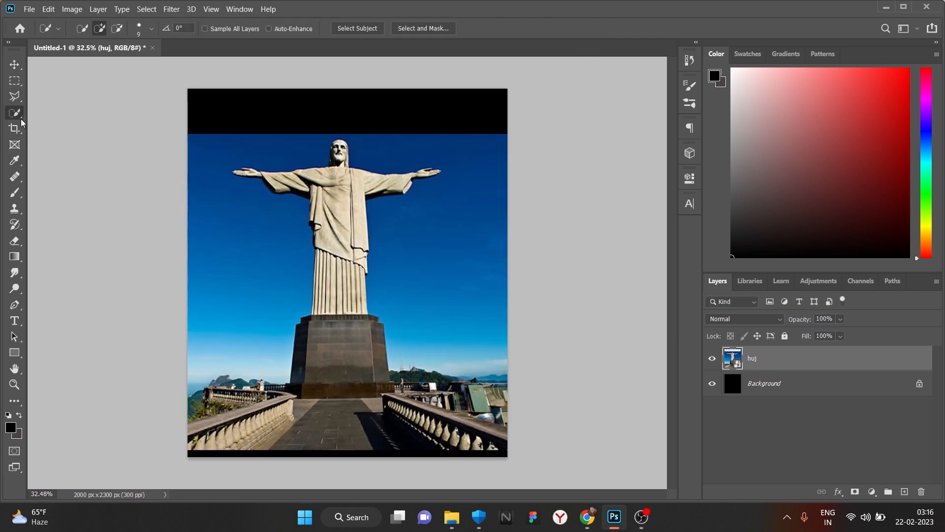
pyautogui.hotkey('ctrl', 'z')
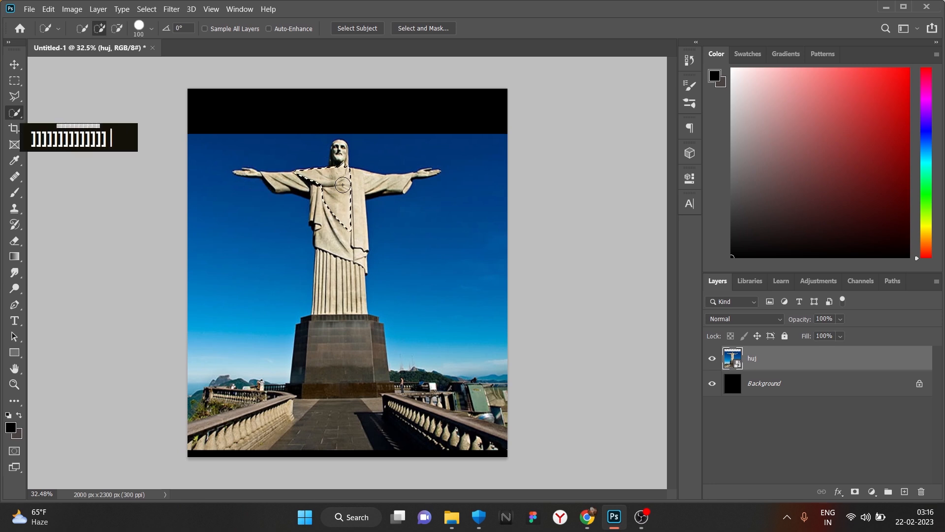
pyautogui.doubleClick(427, 172)
pyautogui.moveTo(426, 171)
pyautogui.mouseDown()
pyautogui.moveTo(337, 231)
pyautogui.moveTo(295, 364)
pyautogui.moveTo(366, 417)
pyautogui.mouseUp()
pyautogui.moveTo(380, 294); pyautogui.dragTo(587, 463)
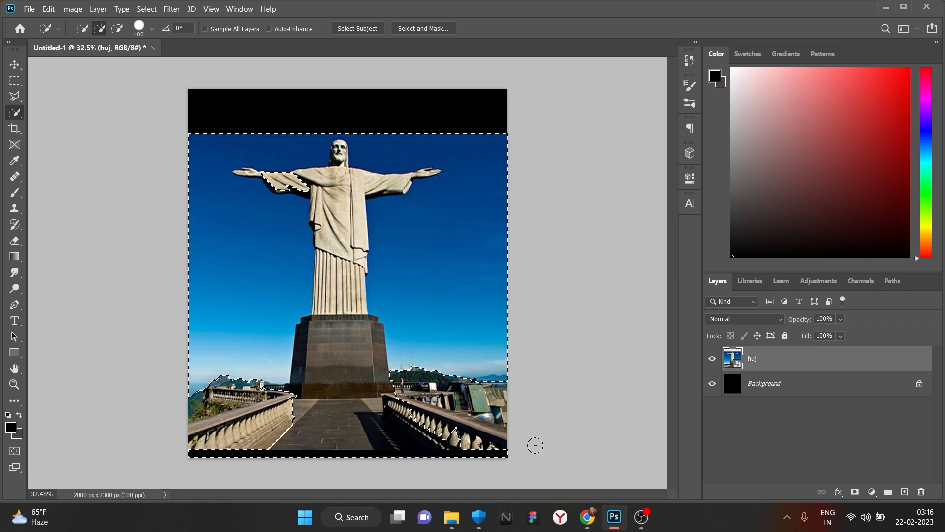
pyautogui.hotkey('ctrl', 'i')
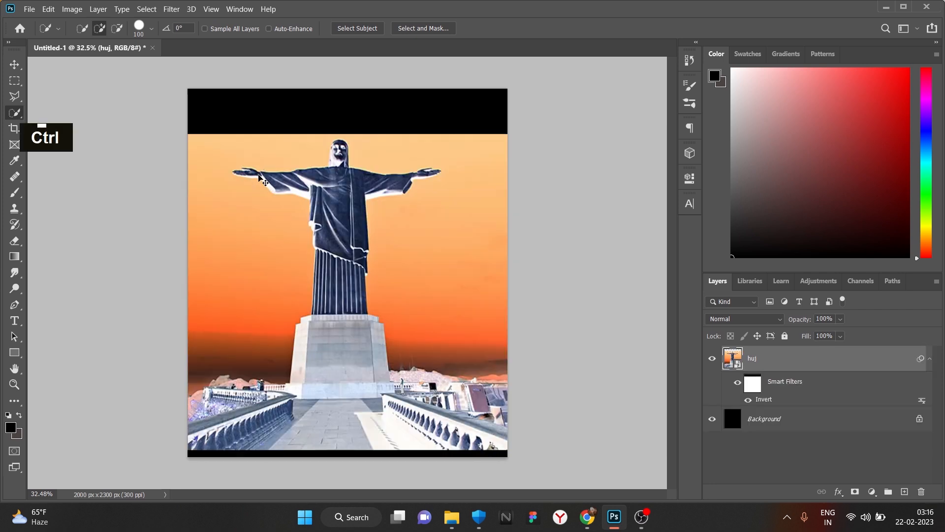
pyautogui.hotkey('ctrl', 'z')
pyautogui.hotkey('ctrl', 'z')
pyautogui.hotkey('ctrl', 'z')
pyautogui.keyDown('alt'); pyautogui.scroll(5, 325, 189); pyautogui.keyUp('alt')
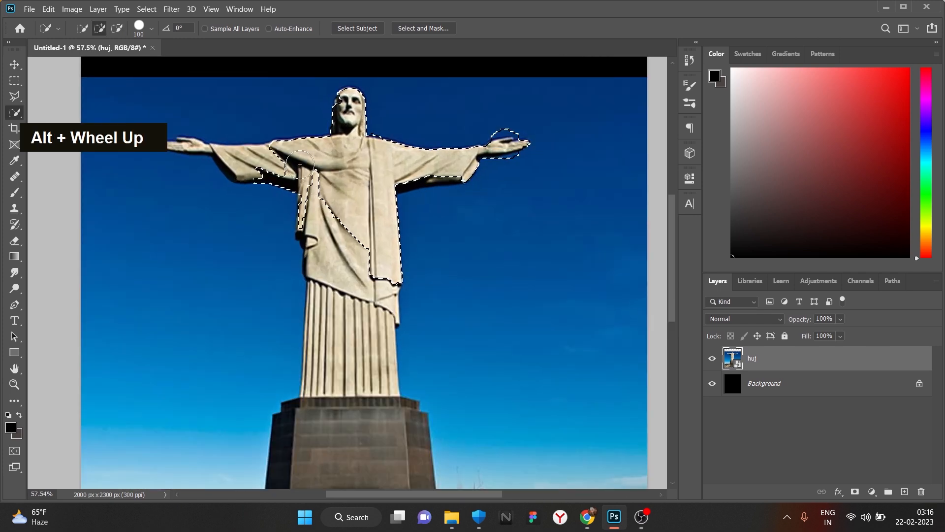
# - With a smaller brush, add the left hand and trim the selection around the fingers and arm
pyautogui.press('[')
pyautogui.press('[')
pyautogui.press('[')
pyautogui.press('[')
pyautogui.press('[')
pyautogui.press('[')
pyautogui.press('[')
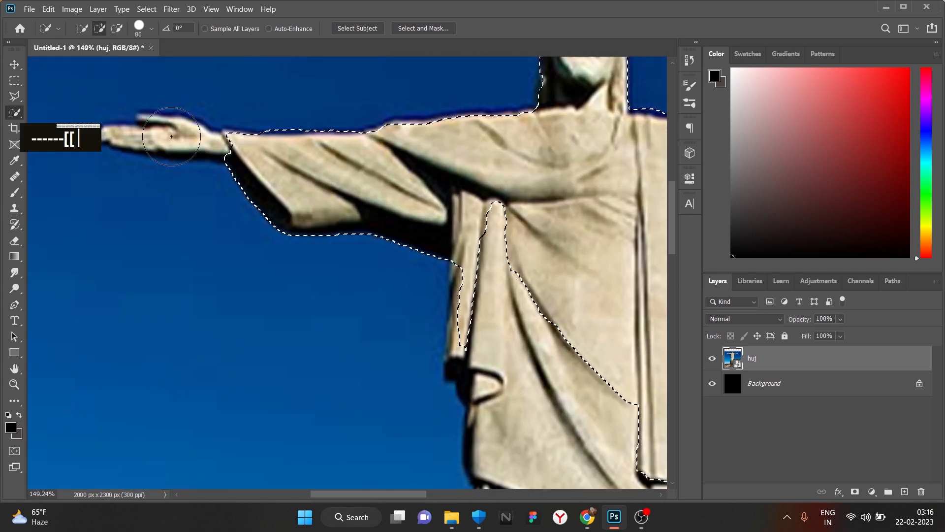
pyautogui.scroll(1, 163, 143)
pyautogui.click(162, 144)
pyautogui.keyDown('alt'); pyautogui.scroll(4, 162, 143); pyautogui.keyUp('alt')
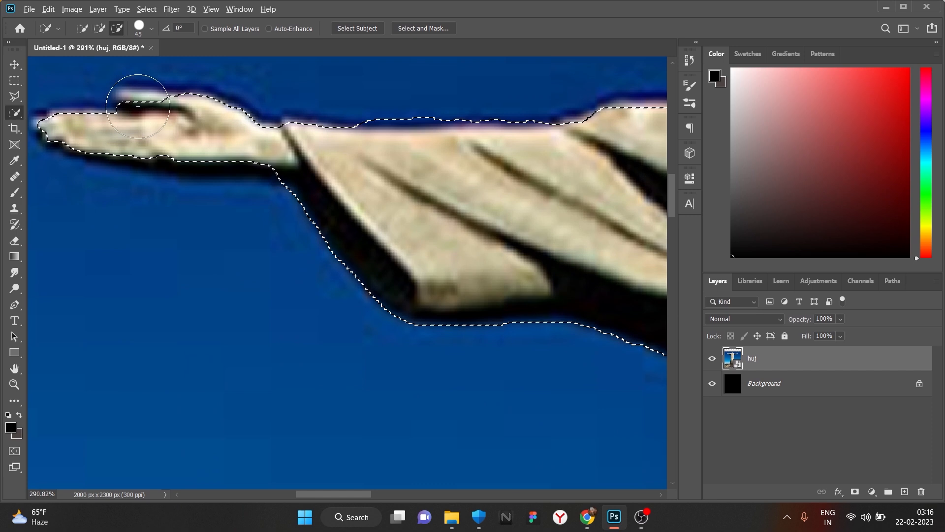
pyautogui.press('[')
pyautogui.press('[')
pyautogui.press('[')
pyautogui.press('[')
pyautogui.press('[')
pyautogui.press('[')
pyautogui.press('[')
pyautogui.press('[')
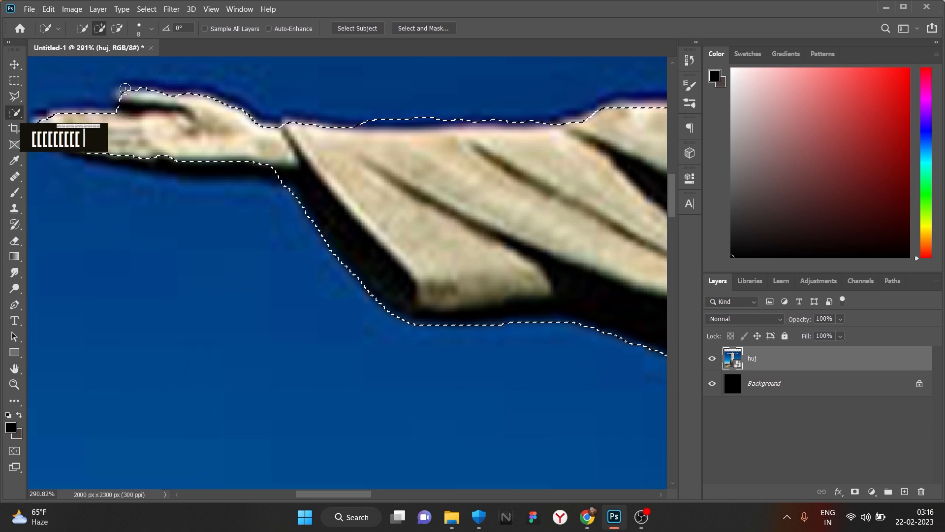
pyautogui.keyDown('alt'); pyautogui.click(60, 112); pyautogui.keyUp('alt')
pyautogui.keyDown('alt'); pyautogui.scroll(-1, 60, 112); pyautogui.keyUp('alt')
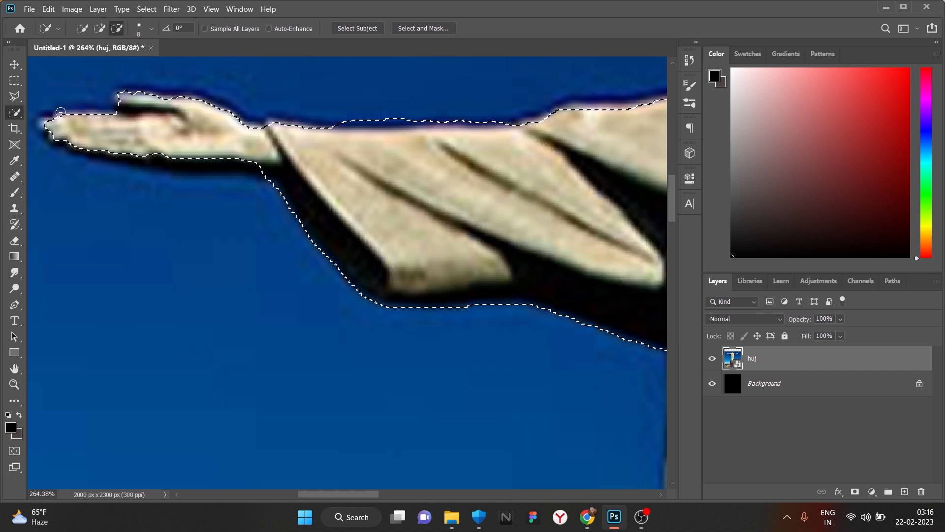
pyautogui.keyDown('alt'); pyautogui.scroll(1, 61, 112); pyautogui.keyUp('alt')
pyautogui.keyDown('alt'); pyautogui.scroll(-7, 322, 202); pyautogui.keyUp('alt')
pyautogui.keyDown('alt'); pyautogui.scroll(7, 323, 202); pyautogui.keyUp('alt')
pyautogui.moveTo(154, 163); pyautogui.dragTo(226, 167)
pyautogui.keyDown('alt'); pyautogui.click(242, 190); pyautogui.keyUp('alt')
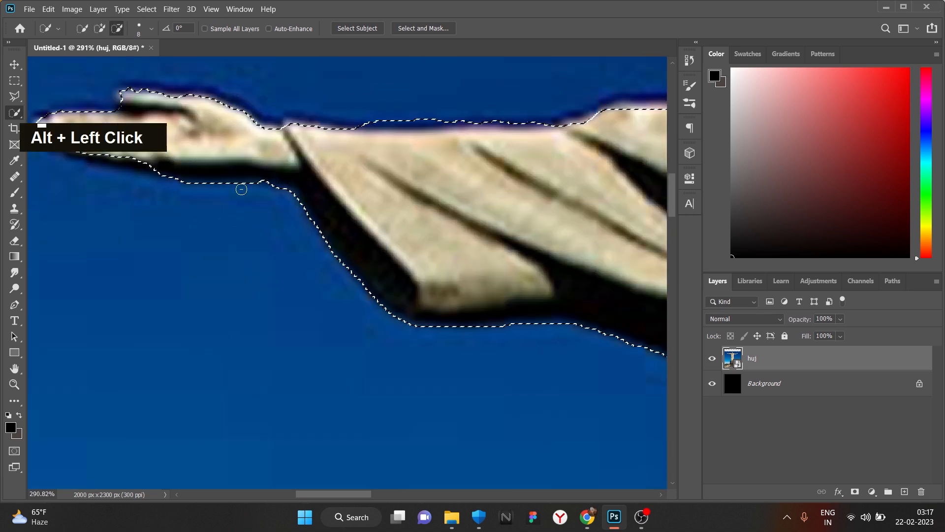
pyautogui.keyDown('alt'); pyautogui.click(275, 186); pyautogui.keyUp('alt')
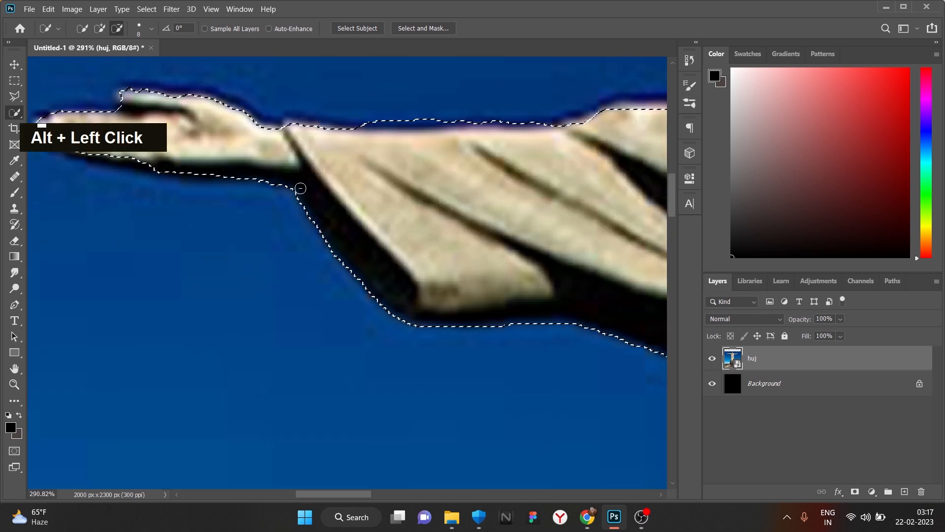
# - Extend the selection over the robe, columns and pedestal
pyautogui.keyDown('alt'); pyautogui.scroll(-11, 348, 201); pyautogui.keyUp('alt')
pyautogui.keyDown('alt'); pyautogui.scroll(-5, 551, 272); pyautogui.keyUp('alt')
pyautogui.moveTo(575, 322)
pyautogui.mouseDown()
pyautogui.moveTo(601, 443)
pyautogui.moveTo(409, 332)
pyautogui.mouseUp()
pyautogui.press('space')
pyautogui.moveTo(410, 404); pyautogui.dragTo(384, 397)
# - Subtract the terrace spill around the pedestal base and add back the fluted columns
pyautogui.scroll(-3, 384, 397)
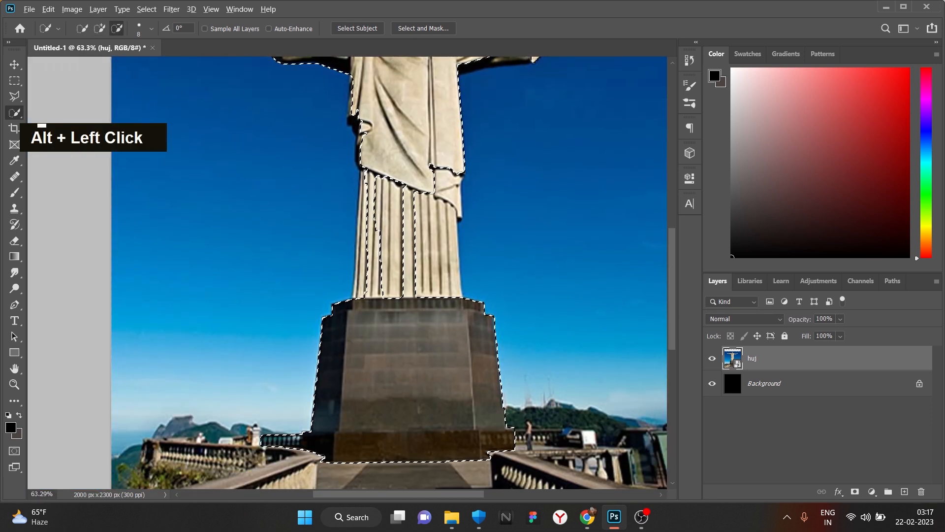
pyautogui.keyDown('alt'); pyautogui.click(288, 442); pyautogui.keyUp('alt')
pyautogui.keyDown('alt'); pyautogui.click(482, 471); pyautogui.keyUp('alt')
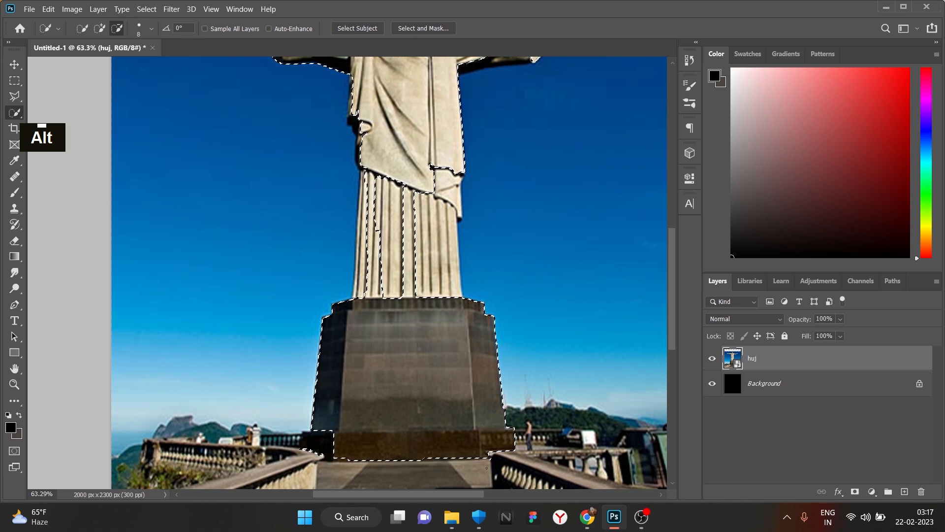
pyautogui.keyDown('alt'); pyautogui.click(497, 443); pyautogui.keyUp('alt')
pyautogui.keyDown('alt'); pyautogui.click(320, 450); pyautogui.keyUp('alt')
pyautogui.scroll(-1, 423, 256)
pyautogui.scroll(1, 423, 256)
pyautogui.click(445, 203)
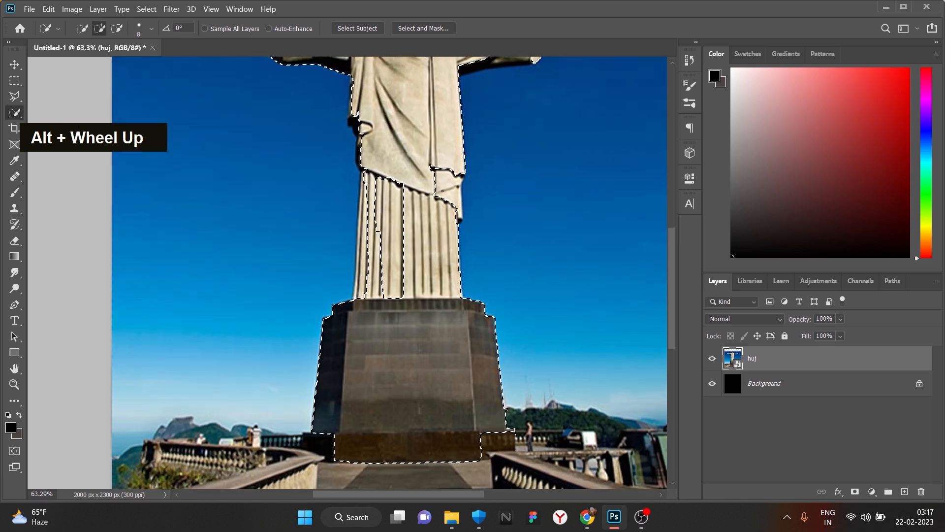
pyautogui.click(399, 282)
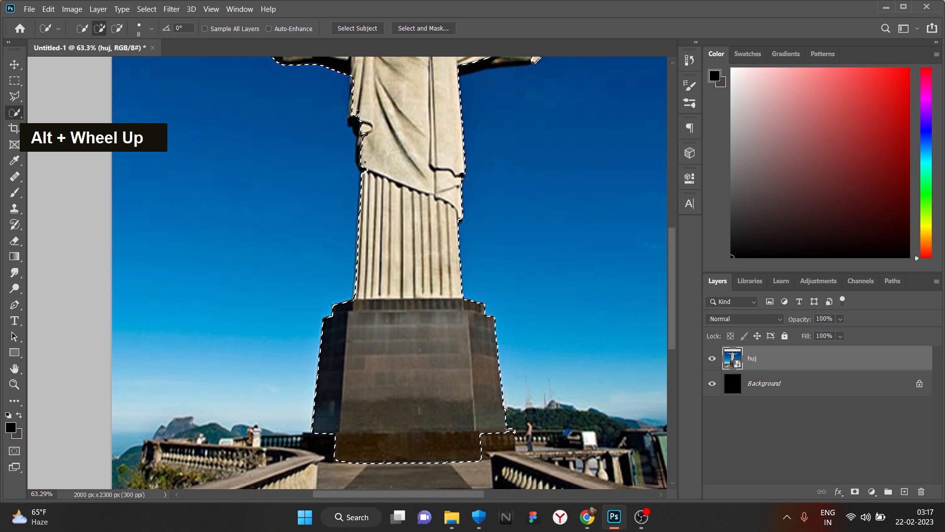
# - Zoom in on the right hand and trim the sky out of the selection around it
pyautogui.scroll(2, 371, 220)
pyautogui.moveTo(355, 156); pyautogui.dragTo(431, 323)
pyautogui.scroll(-2, 433, 325)
pyautogui.scroll(3, 629, 209)
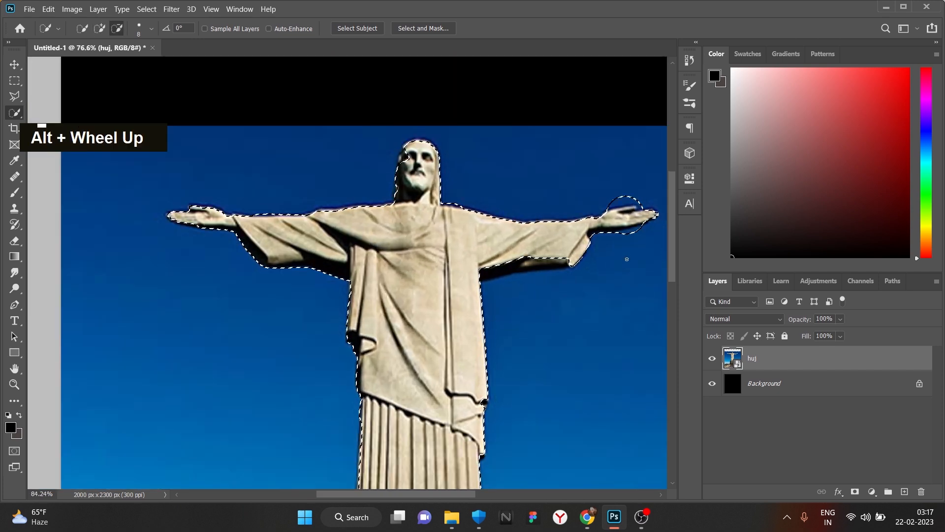
pyautogui.moveTo(630, 192)
pyautogui.mouseDown()
pyautogui.moveTo(359, 342)
pyautogui.moveTo(407, 337)
pyautogui.moveTo(224, 361)
pyautogui.mouseUp()
pyautogui.scroll(3, 444, 316)
pyautogui.hotkey('ctrl', 'z')
pyautogui.hotkey('ctrl', 'z')
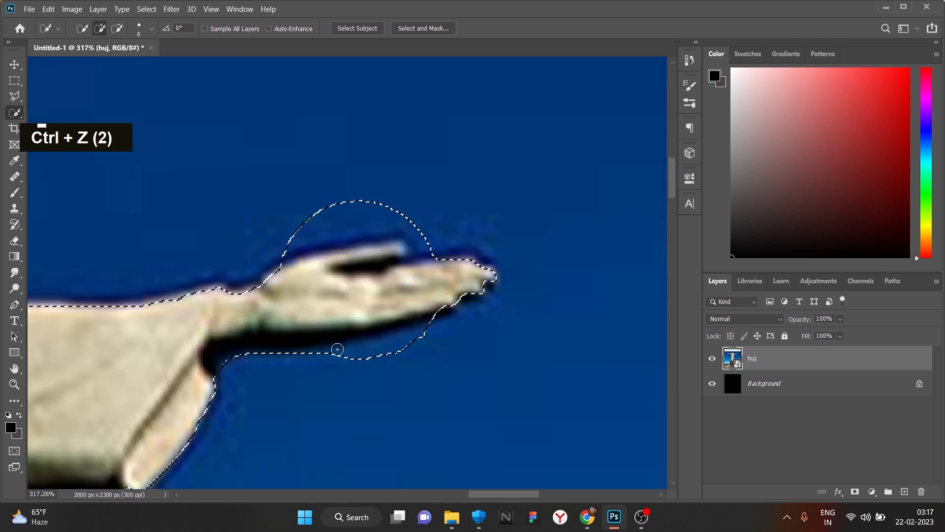
pyautogui.keyDown('alt'); pyautogui.click(355, 362); pyautogui.keyUp('alt')
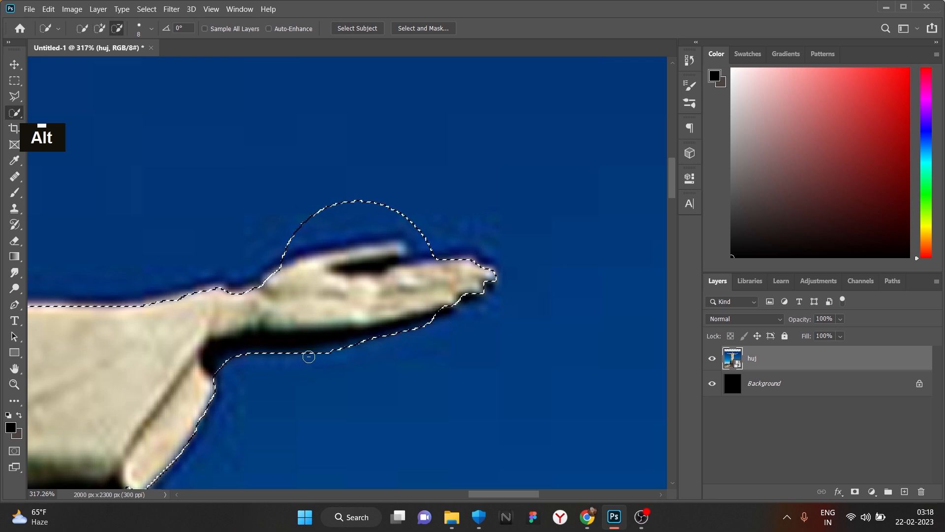
pyautogui.keyDown('alt'); pyautogui.click(416, 249); pyautogui.keyUp('alt')
pyautogui.moveTo(392, 222); pyautogui.dragTo(372, 213)
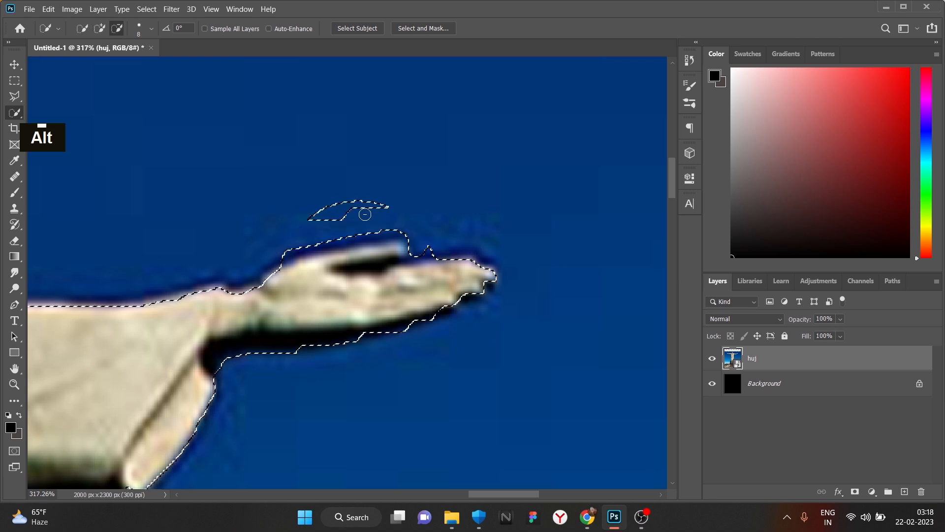
pyautogui.keyDown('alt'); pyautogui.click(378, 229); pyautogui.keyUp('alt')
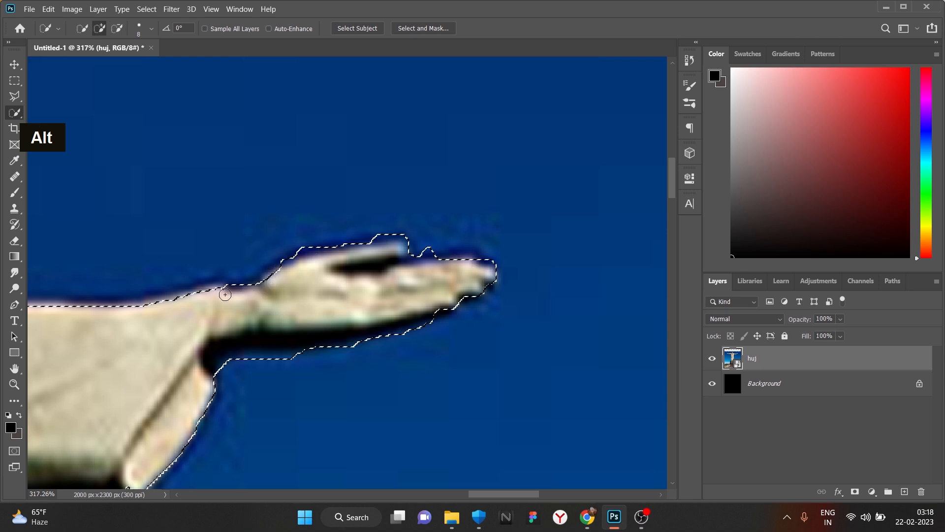
pyautogui.keyDown('alt'); pyautogui.click(202, 298); pyautogui.keyUp('alt')
# - Trim the selection edge along the upper arm, then open Select and Mask
pyautogui.press('space')
pyautogui.moveTo(169, 306)
pyautogui.mouseDown()
pyautogui.moveTo(401, 249)
pyautogui.moveTo(578, 315)
pyautogui.moveTo(491, 311)
pyautogui.mouseUp()
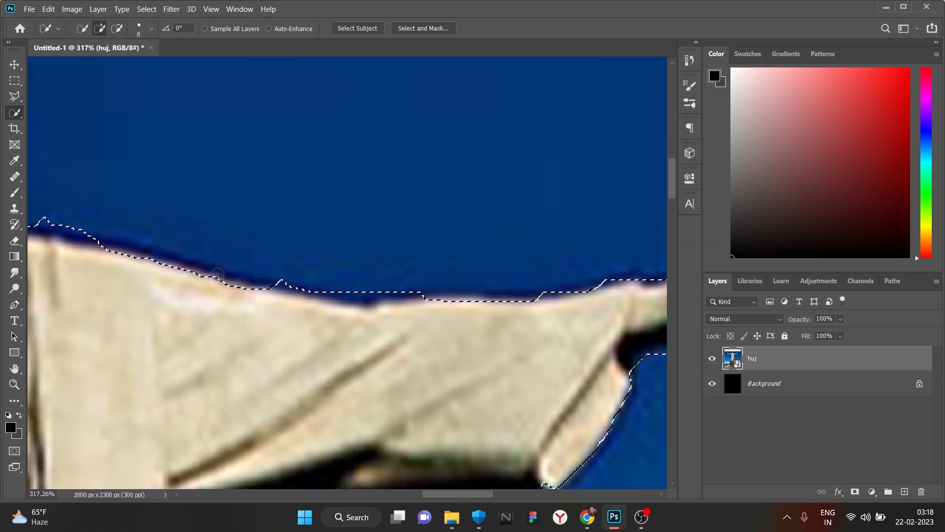
pyautogui.keyDown('alt'); pyautogui.click(74, 231); pyautogui.keyUp('alt')
pyautogui.keyDown('alt'); pyautogui.scroll(-3, 432, 307); pyautogui.keyUp('alt')
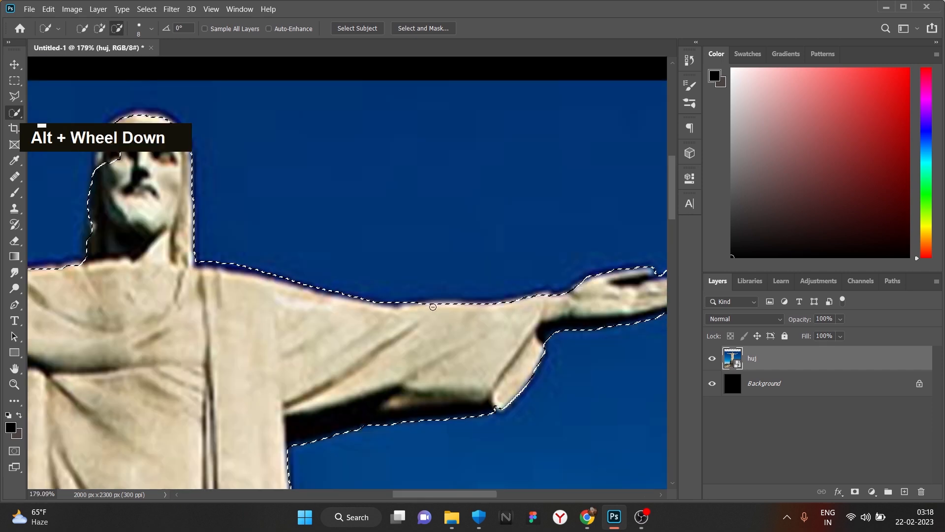
pyautogui.keyDown('alt'); pyautogui.scroll(-3, 432, 306); pyautogui.keyUp('alt')
pyautogui.keyDown('alt'); pyautogui.scroll(4, 306, 221); pyautogui.keyUp('alt')
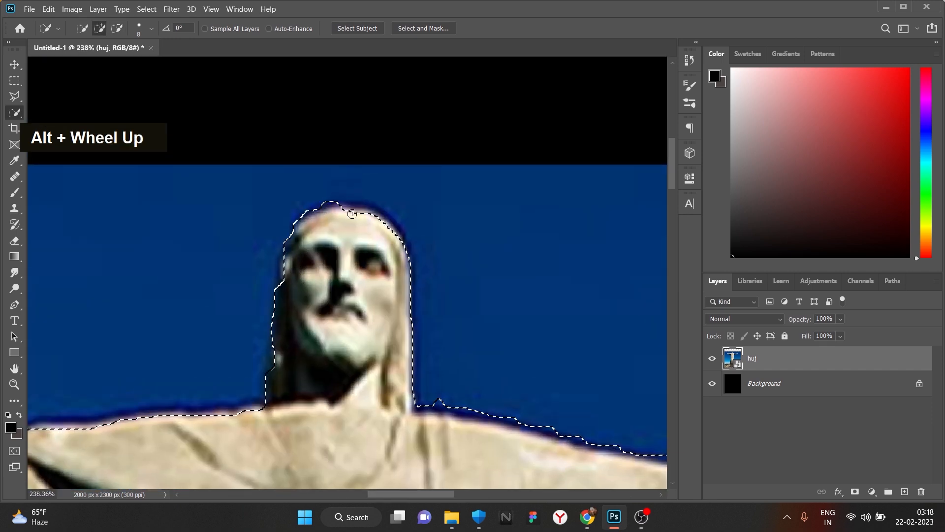
pyautogui.scroll(-5, 306, 256)
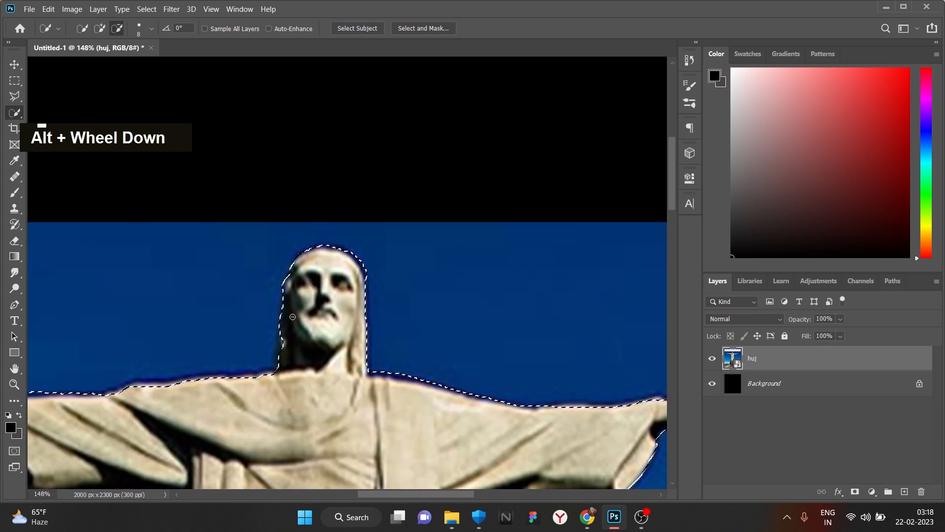
pyautogui.click(422, 28)
pyautogui.keyDown('alt'); pyautogui.scroll(-4, 458, 203); pyautogui.keyUp('alt')
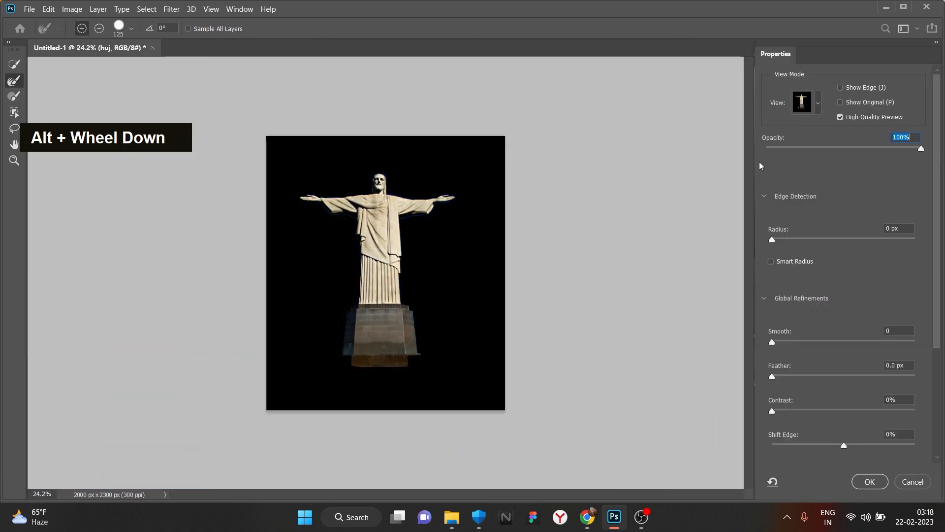
# - Apply the refined selection, copy the statue to Layer 1, and delete the huj layer
pyautogui.keyDown('alt'); pyautogui.scroll(1, 846, 213); pyautogui.keyUp('alt')
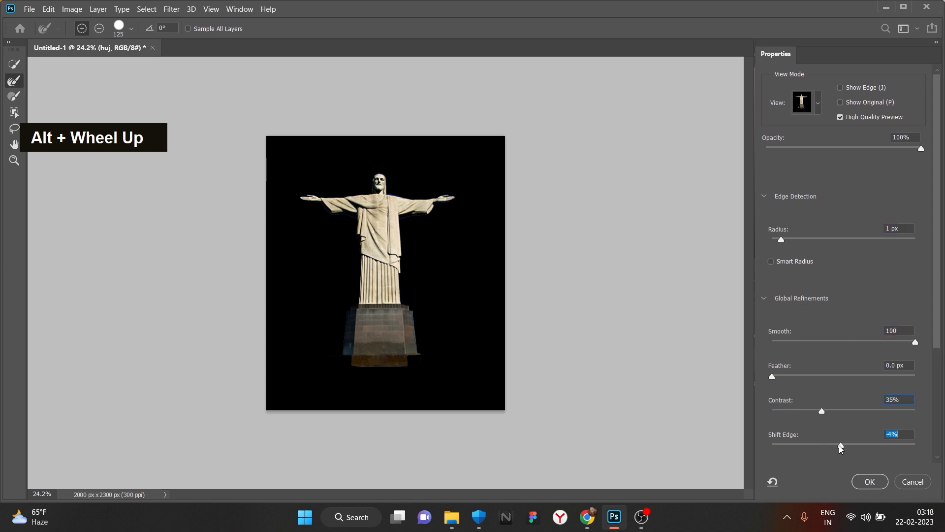
pyautogui.click(868, 481)
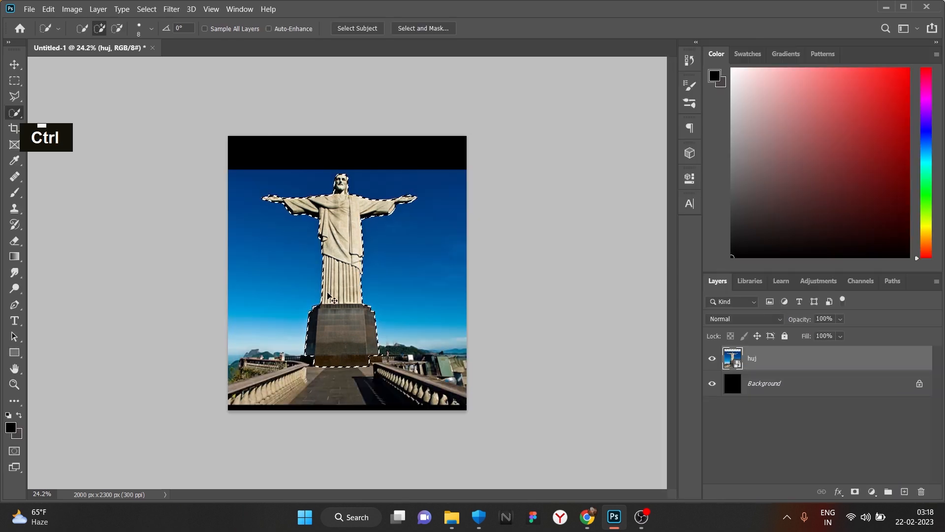
pyautogui.hotkey('ctrl', 'j')
pyautogui.click(921, 491)
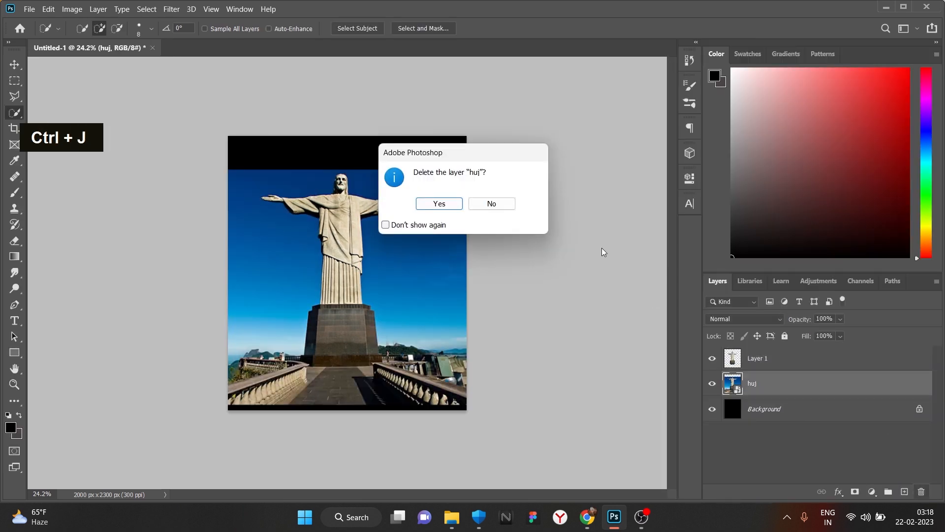
pyautogui.click(435, 203)
pyautogui.keyDown('alt'); pyautogui.scroll(2, 337, 230); pyautogui.keyUp('alt')
pyautogui.keyDown('alt'); pyautogui.scroll(-1, 337, 230); pyautogui.keyUp('alt')
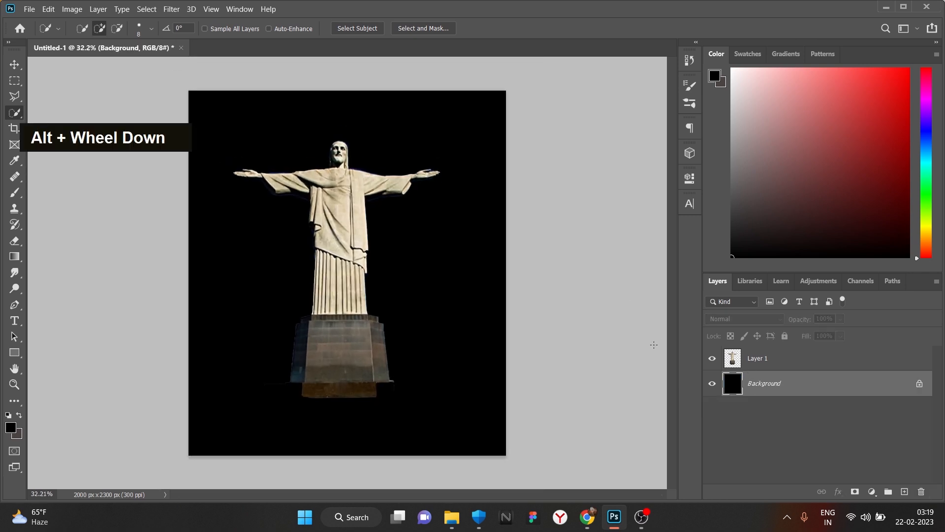
# - Unlock the Background and give it a white Color Overlay, then select the statue layer
pyautogui.click(921, 385)
pyautogui.doubleClick(855, 389)
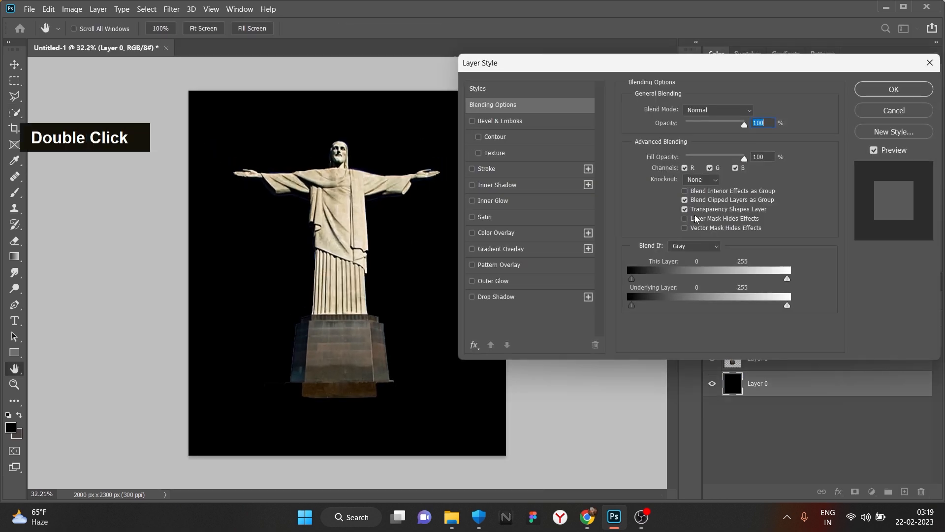
pyautogui.click(520, 234)
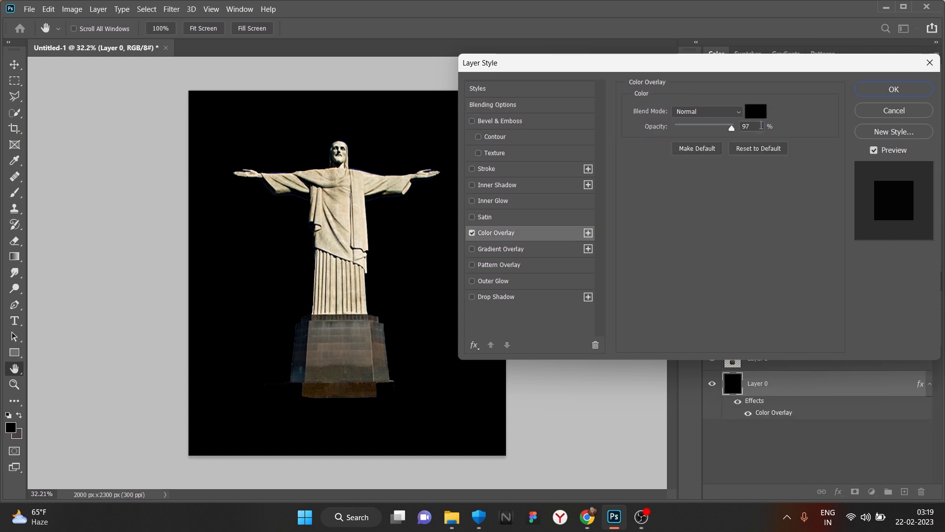
pyautogui.click(756, 112)
pyautogui.moveTo(624, 366); pyautogui.dragTo(540, 268)
pyautogui.click(837, 264)
pyautogui.click(894, 90)
pyautogui.scroll(-1, 388, 285)
pyautogui.scroll(4, 317, 285)
pyautogui.scroll(-2, 358, 250)
pyautogui.click(803, 358)
pyautogui.click(872, 491)
# - Add a Hue/Saturation layer at −100 saturation and convert it with the statue into a Smart Object
pyautogui.click(866, 385)
pyautogui.moveTo(583, 285); pyautogui.dragTo(512, 285)
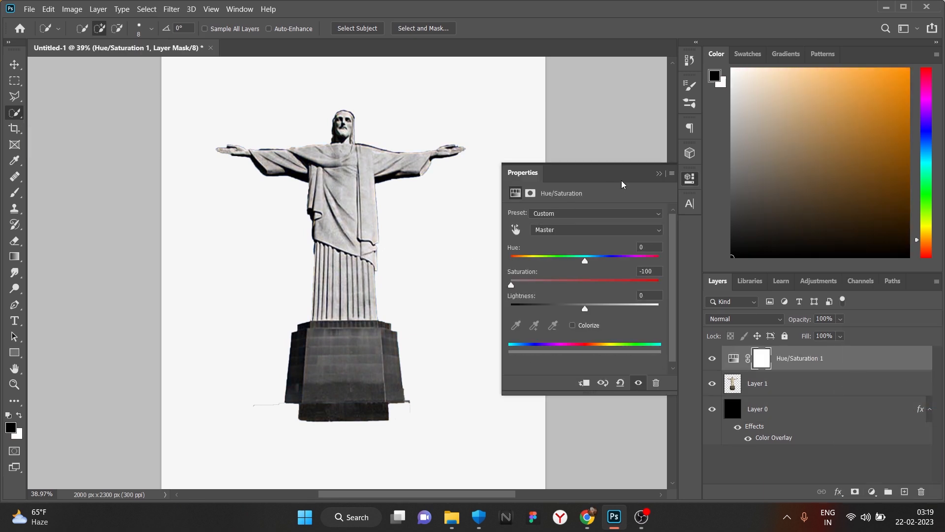
pyautogui.click(659, 173)
pyautogui.scroll(1, 473, 249)
pyautogui.keyDown('shift'); pyautogui.click(817, 383); pyautogui.keyUp('shift')
pyautogui.rightClick(818, 383)
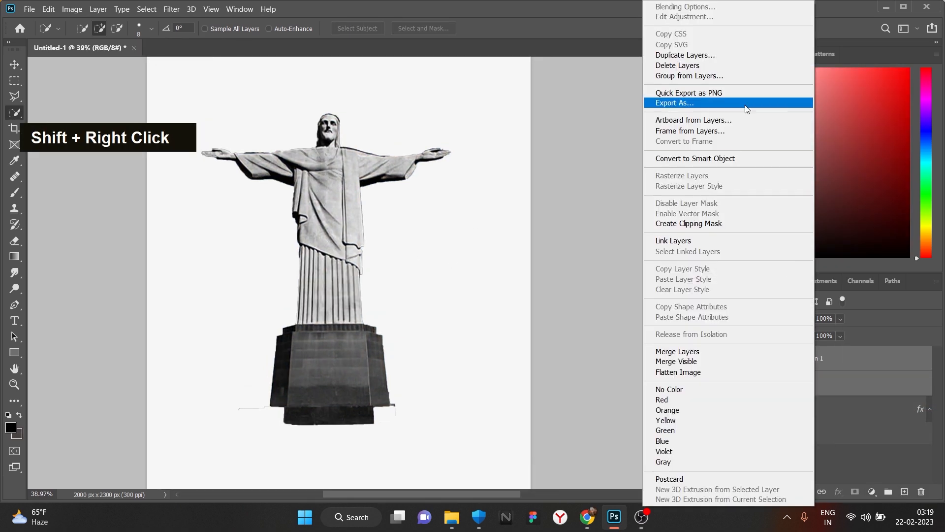
pyautogui.click(743, 155)
# - Apply the Filter Gallery Cutout filter to the statue smart object
pyautogui.click(171, 9)
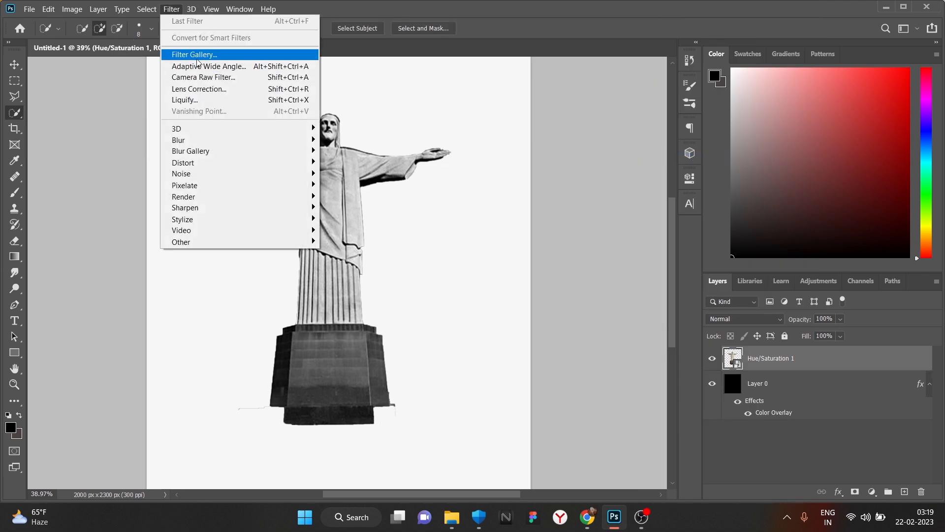
pyautogui.click(194, 58)
pyautogui.scroll(-1, 348, 136)
pyautogui.scroll(-1, 290, 146)
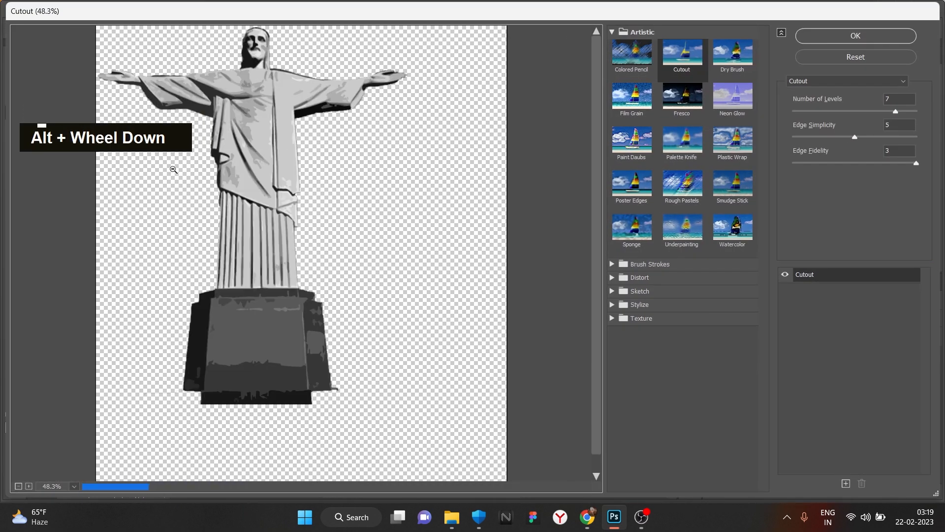
pyautogui.click(894, 43)
pyautogui.scroll(-1, 275, 389)
pyautogui.scroll(5, 256, 391)
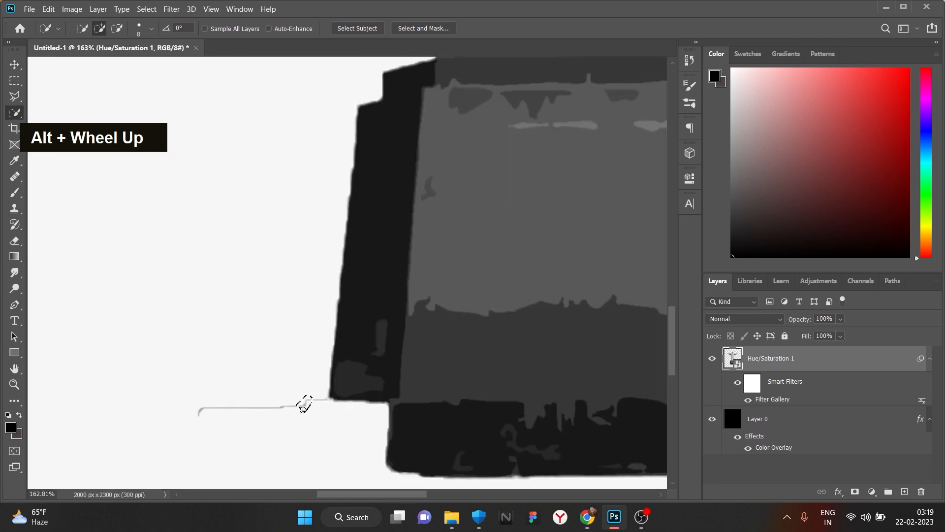
# - Undo the stray edge selection, then add and delete an empty test layer
pyautogui.hotkey('ctrl', 'z')
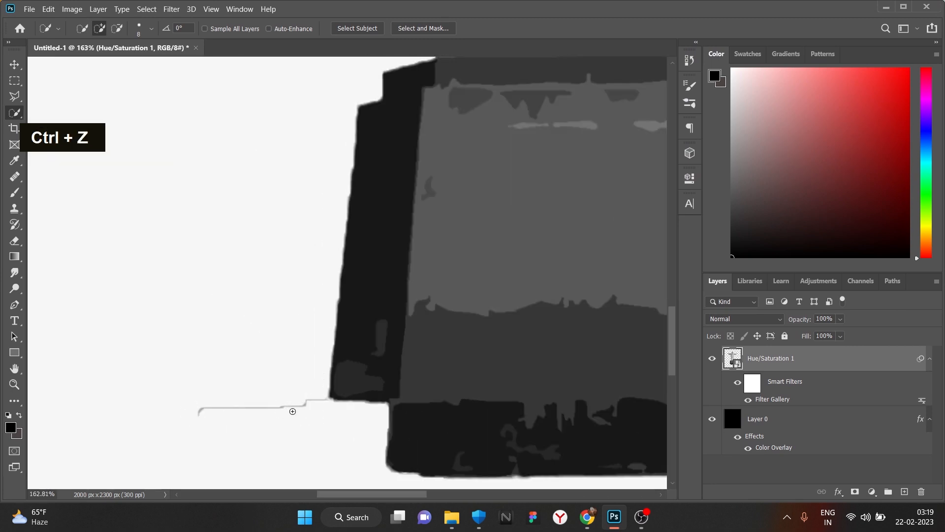
pyautogui.press('e')
pyautogui.doubleClick(905, 492)
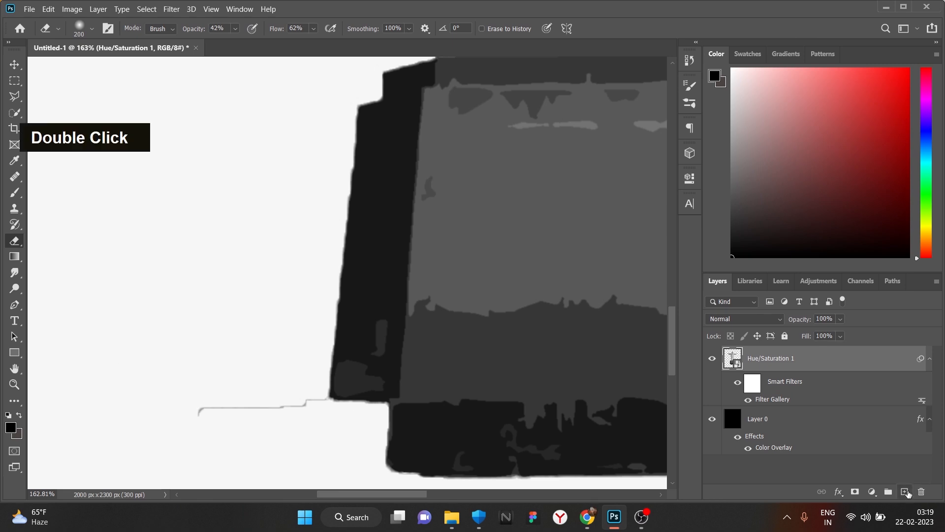
pyautogui.moveTo(781, 371); pyautogui.dragTo(783, 432)
pyautogui.hotkey('ctrl', 'z')
pyautogui.hotkey('ctrl', 'z')
pyautogui.click(921, 492)
pyautogui.click(436, 203)
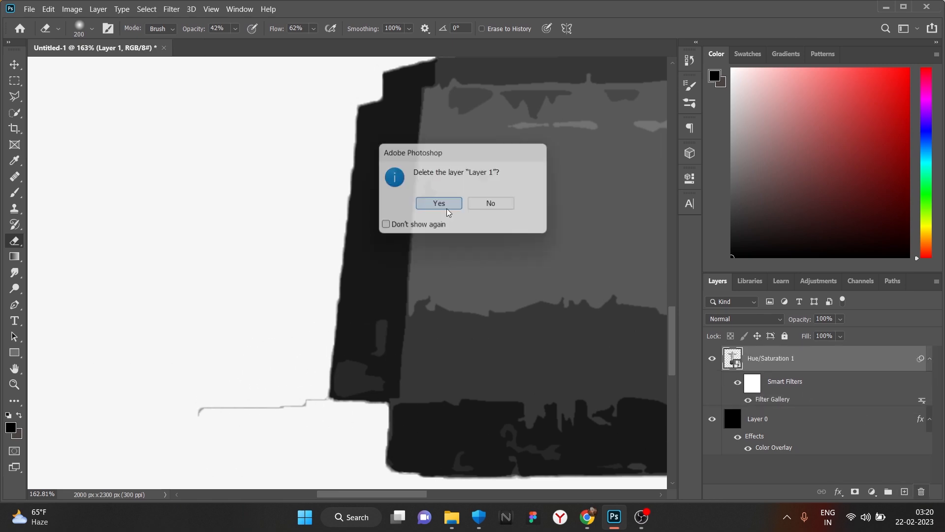
pyautogui.hotkey('ctrl', 'z')
# - Convert the filtered statue into a new Smart Object and add an inverted layer mask
pyautogui.rightClick(806, 378)
pyautogui.rightClick(804, 359)
pyautogui.click(714, 149)
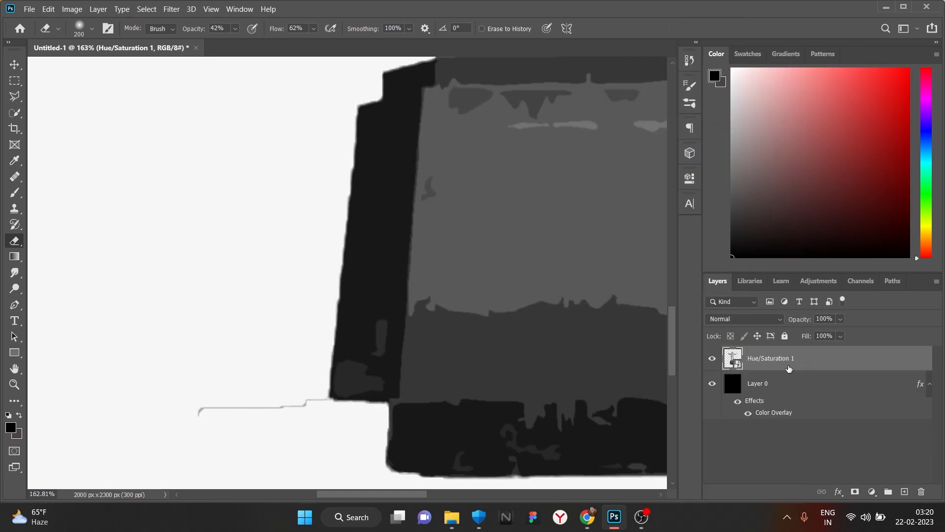
pyautogui.keyDown('alt'); pyautogui.click(855, 492); pyautogui.keyUp('alt')
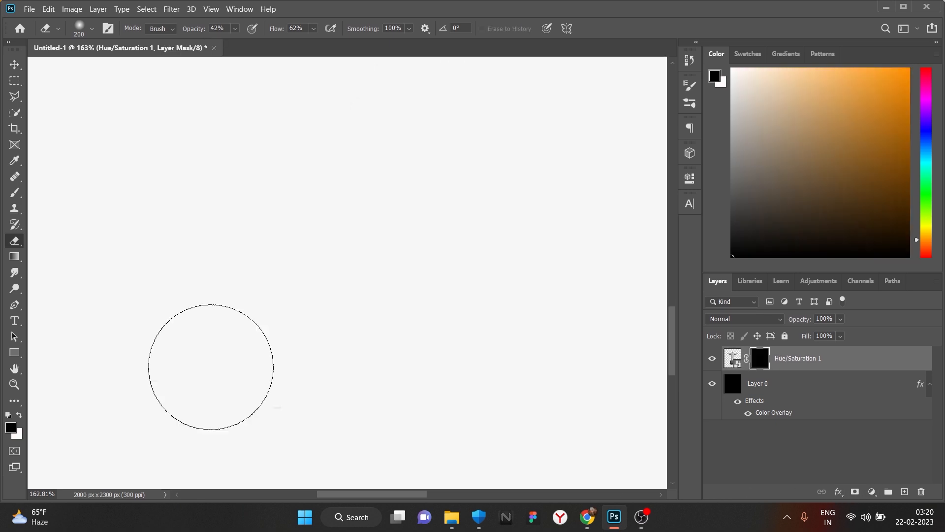
pyautogui.scroll(-8, 213, 369)
pyautogui.hotkey('ctrl', 'i')
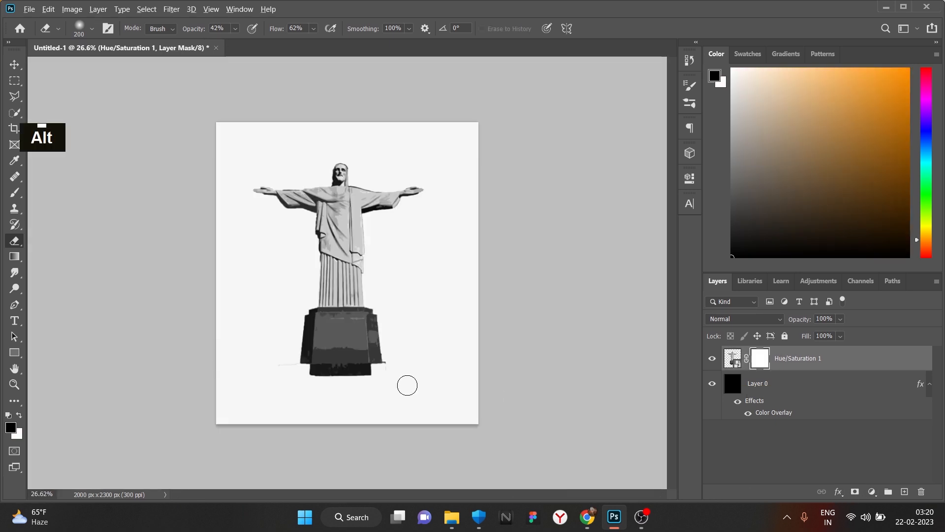
pyautogui.scroll(8, 280, 433)
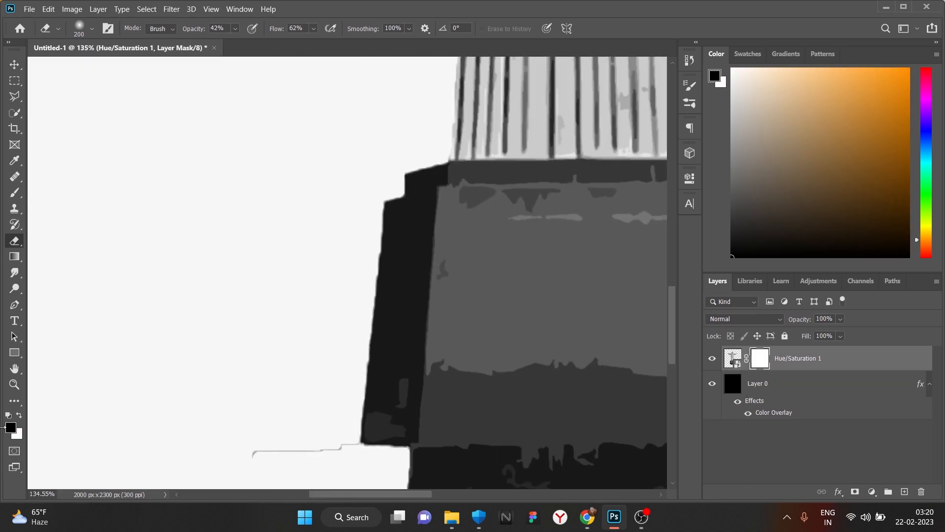
# - Set white as the foreground colour, paint out stray lines beside the base, then delete the mask
pyautogui.click(11, 428)
pyautogui.moveTo(595, 416); pyautogui.dragTo(478, 246)
pyautogui.click(821, 265)
pyautogui.doubleClick(276, 443)
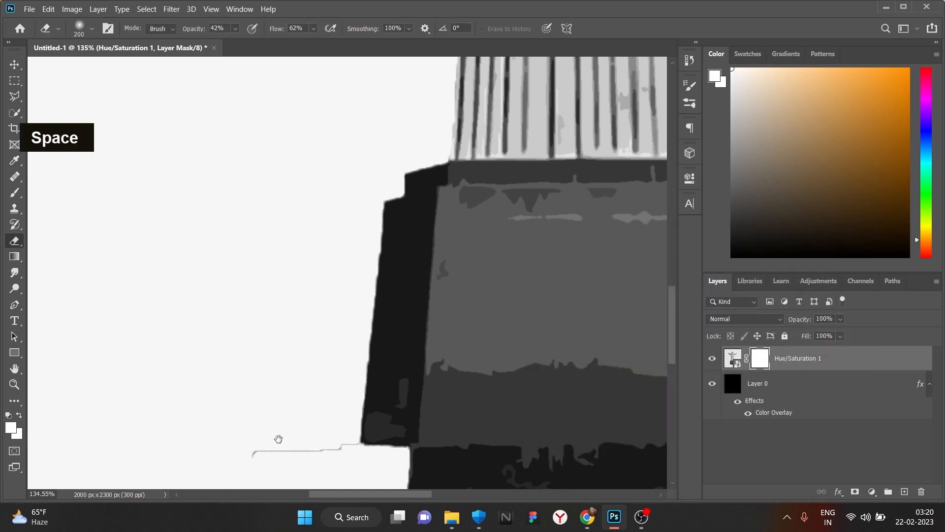
pyautogui.scroll(-5, 295, 429)
pyautogui.doubleClick(420, 387)
pyautogui.hotkey('ctrl', 'z')
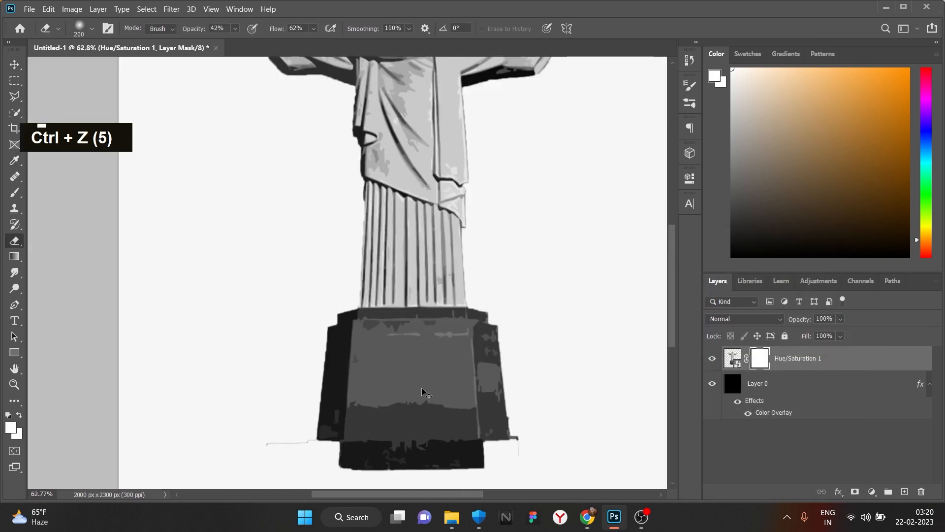
pyautogui.moveTo(813, 391); pyautogui.dragTo(921, 491)
pyautogui.keyDown('alt'); pyautogui.scroll(-7, 315, 348); pyautogui.keyUp('alt')
pyautogui.keyDown('alt'); pyautogui.scroll(2, 283, 281); pyautogui.keyUp('alt')
pyautogui.scroll(-1, 217, 198)
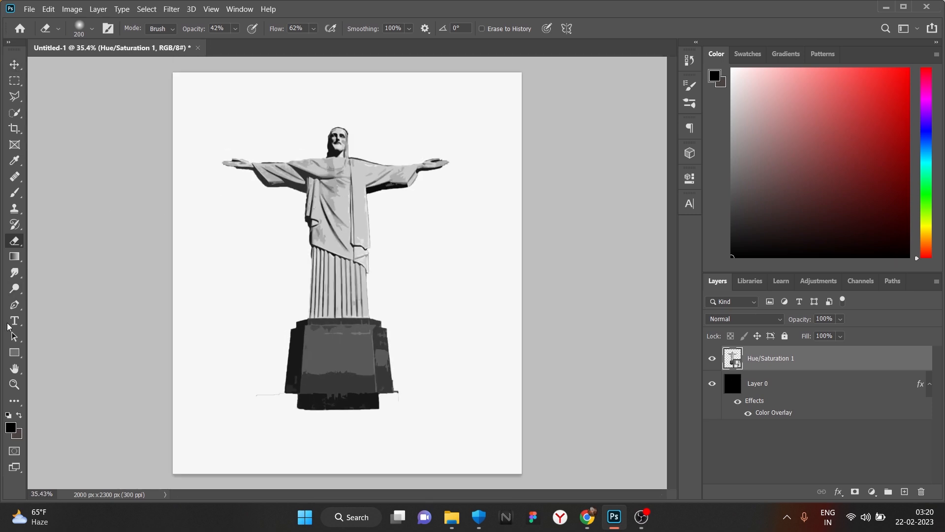
pyautogui.keyDown('alt'); pyautogui.scroll(3, 300, 226); pyautogui.keyUp('alt')
pyautogui.click(689, 204)
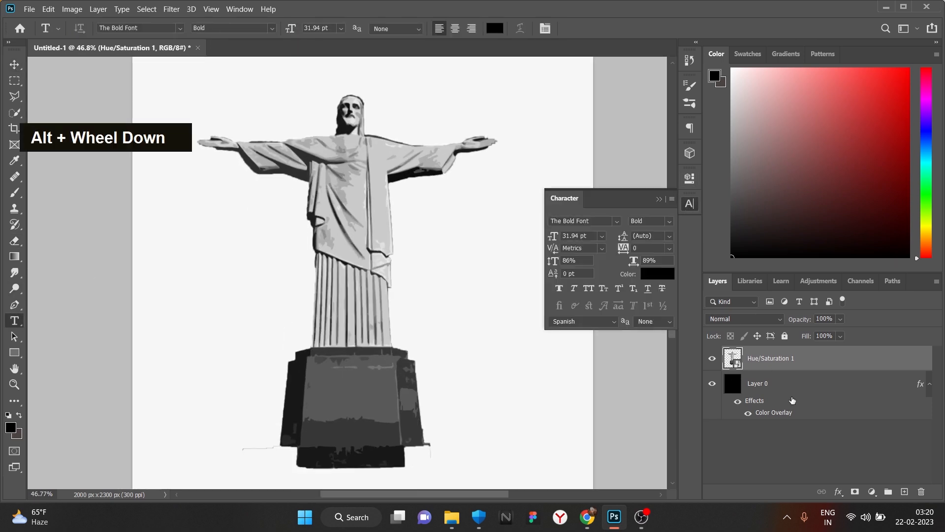
pyautogui.click(872, 491)
pyautogui.click(888, 378)
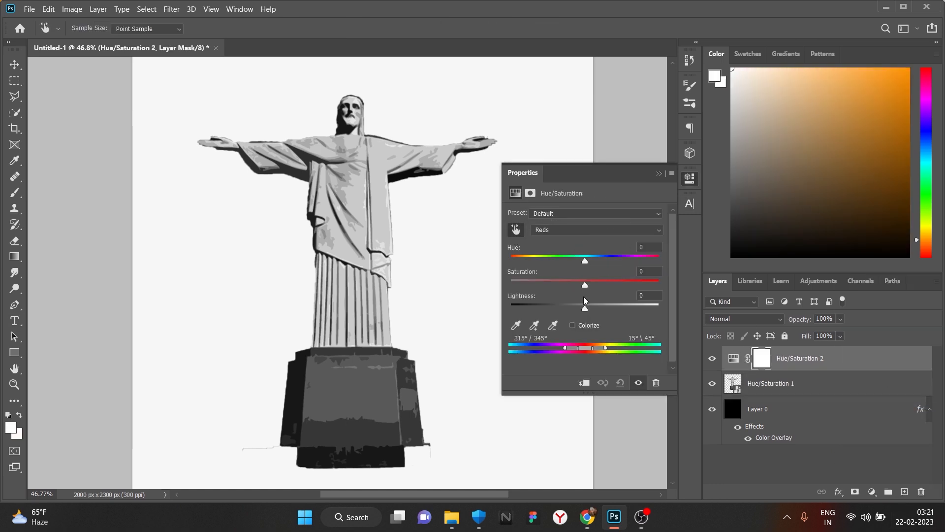
pyautogui.keyDown('alt'); pyautogui.scroll(3, 317, 150); pyautogui.keyUp('alt')
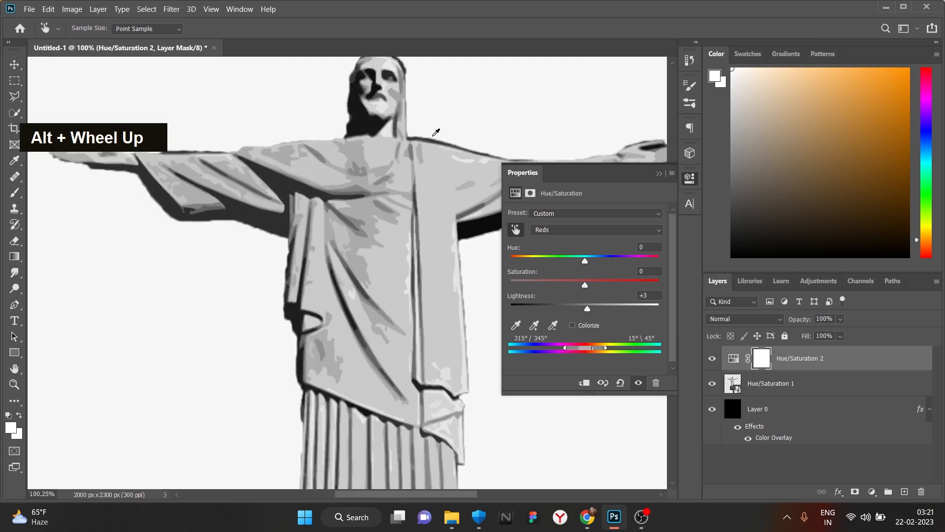
pyautogui.doubleClick(432, 142)
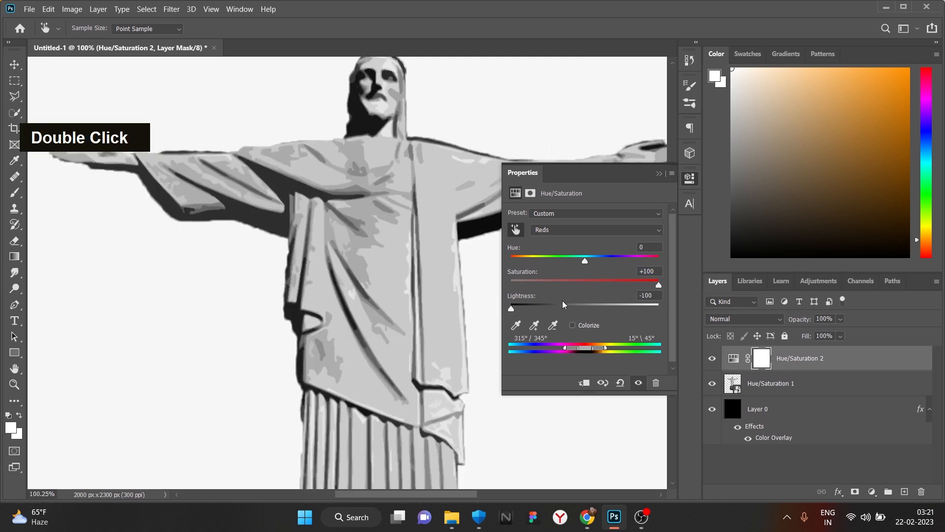
pyautogui.click(690, 178)
pyautogui.keyDown('alt'); pyautogui.scroll(-11, 389, 221); pyautogui.keyUp('alt')
pyautogui.click(922, 491)
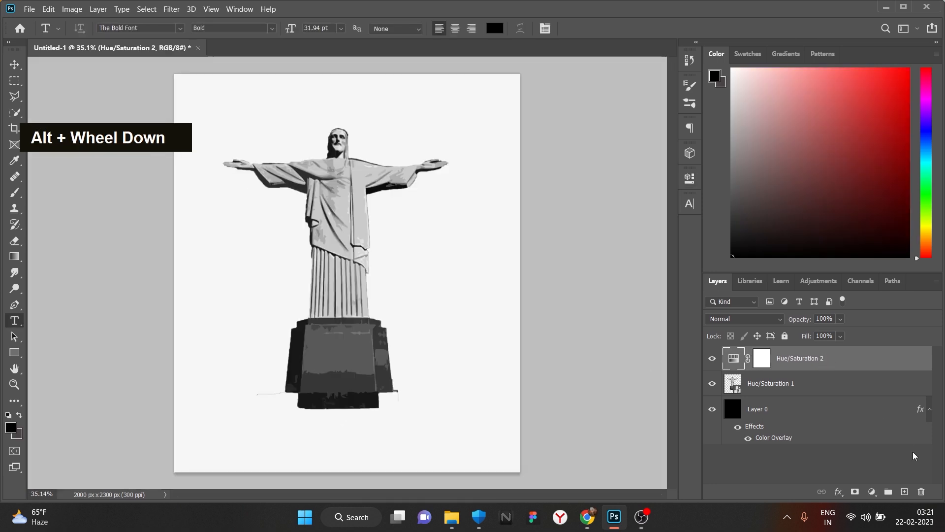
pyautogui.click(439, 204)
pyautogui.keyDown('alt'); pyautogui.scroll(-1, 362, 272); pyautogui.keyUp('alt')
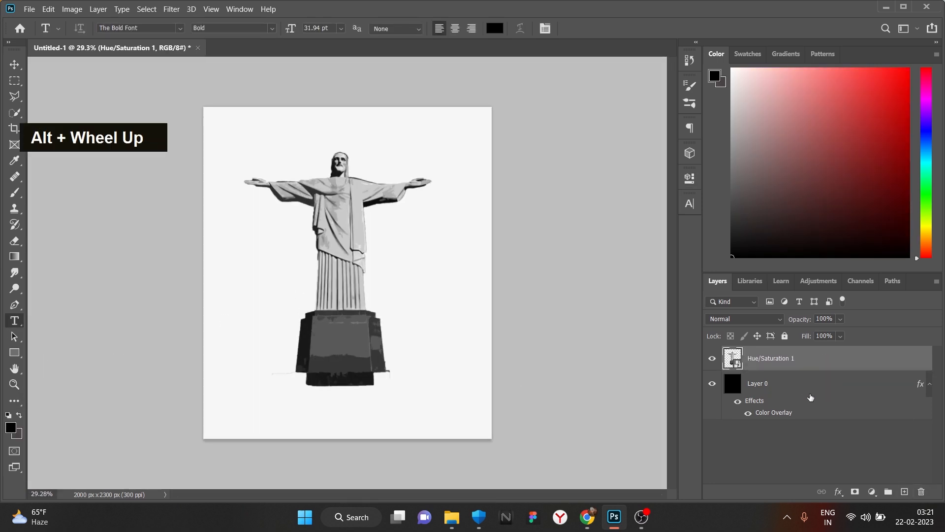
# - On a new layer below the statue, paint a large soft black shadow under the pedestal
pyautogui.click(904, 491)
pyautogui.hotkey('ctrl', '[')
pyautogui.click(15, 192)
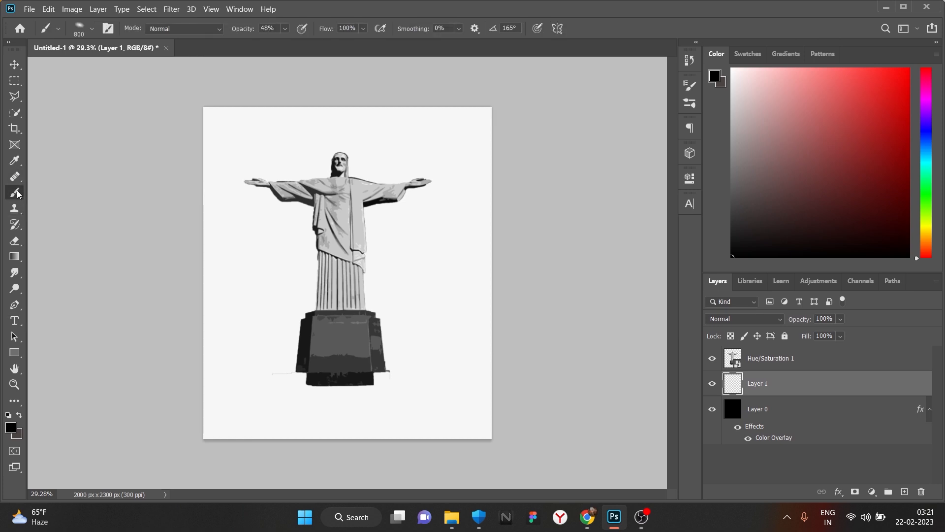
pyautogui.click(92, 28)
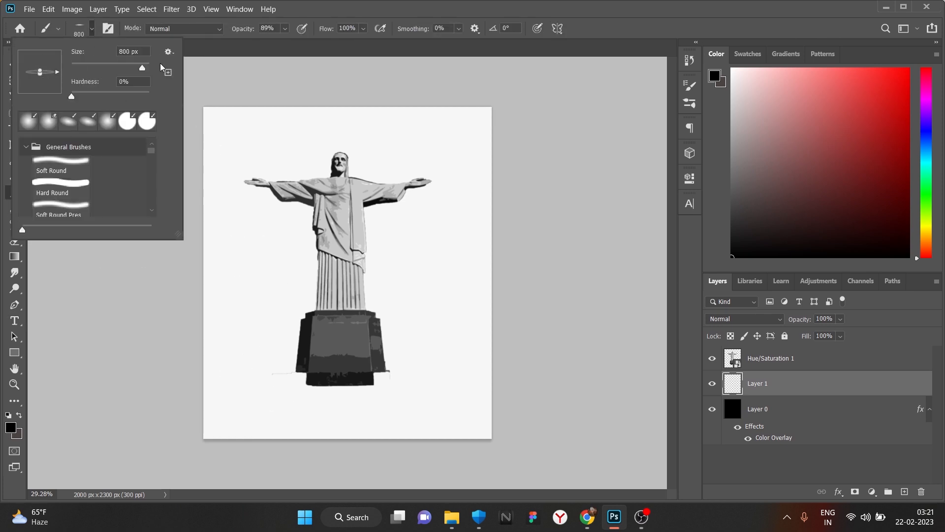
pyautogui.click(344, 399)
pyautogui.hotkey('ctrl', 'z')
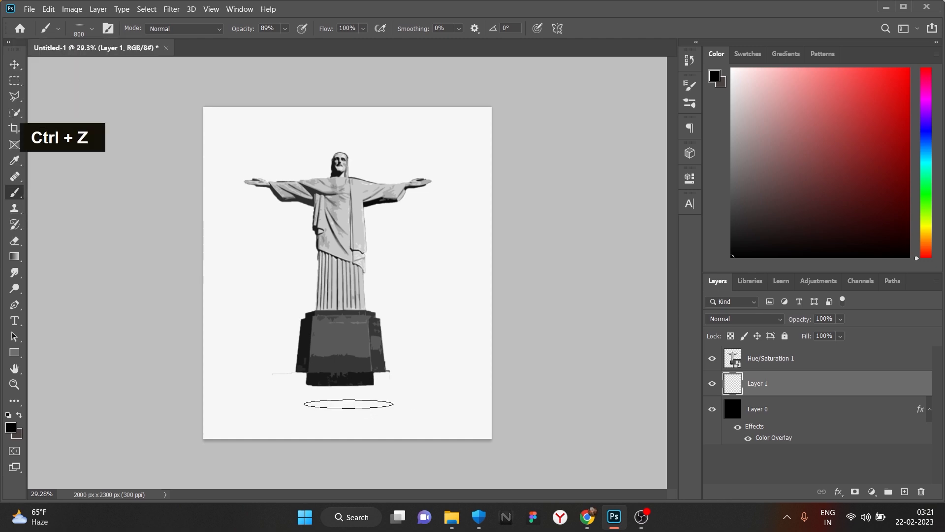
pyautogui.hotkey('ctrl', 'z')
pyautogui.press(']')
pyautogui.press(']')
pyautogui.press(']')
pyautogui.press(']')
pyautogui.press(']')
pyautogui.press(']')
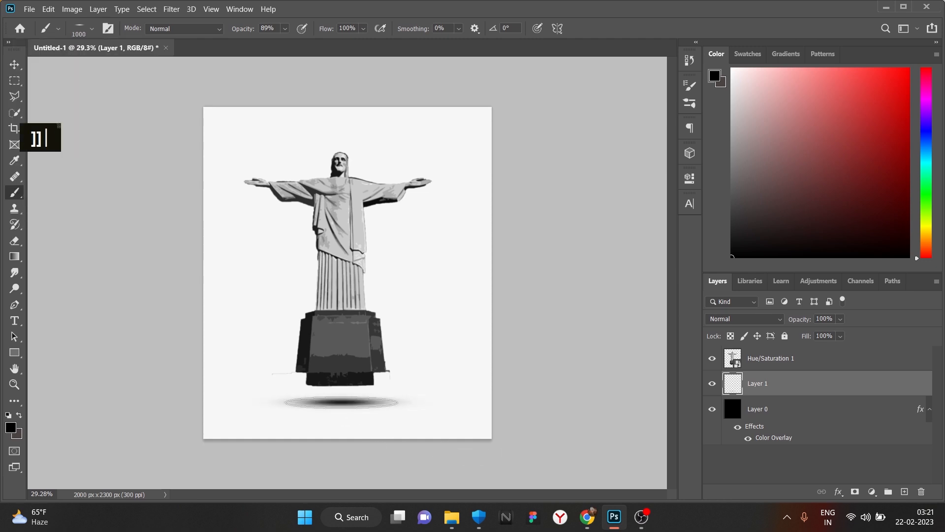
pyautogui.click(344, 401)
# - Pick the Type tool from the toolbar to prepare for adding text
pyautogui.keyDown('alt'); pyautogui.scroll(-1, 371, 418); pyautogui.keyUp('alt')
pyautogui.keyDown('alt'); pyautogui.scroll(2, 371, 418); pyautogui.keyUp('alt')
pyautogui.keyDown('alt'); pyautogui.scroll(-1, 371, 418); pyautogui.keyUp('alt')
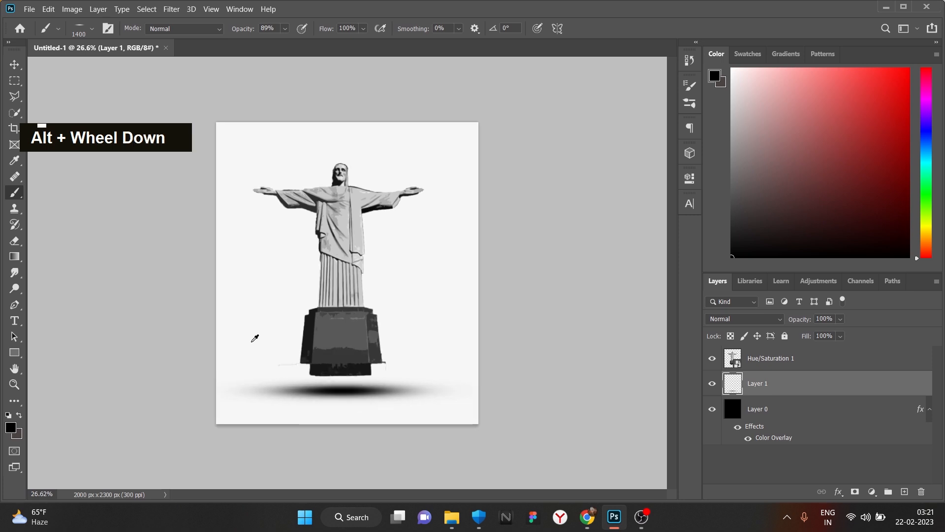
pyautogui.click(14, 65)
pyautogui.keyDown('alt'); pyautogui.scroll(-1, 98, 197); pyautogui.keyUp('alt')
pyautogui.keyDown('alt'); pyautogui.scroll(2, 99, 197); pyautogui.keyUp('alt')
pyautogui.click(14, 321)
# - Start a text layer at 171.94 pt and set its font to Impact
pyautogui.click(247, 202)
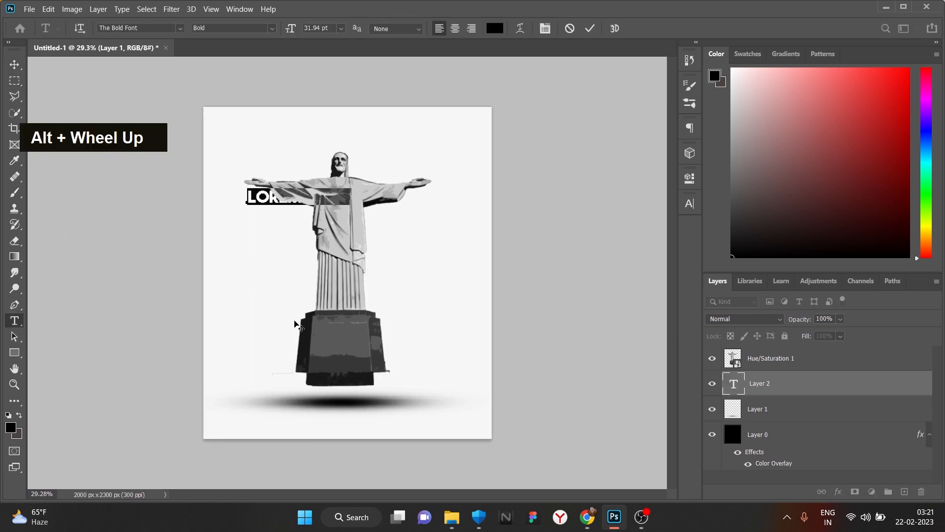
pyautogui.click(689, 203)
pyautogui.moveTo(556, 238); pyautogui.dragTo(611, 241)
pyautogui.click(616, 221)
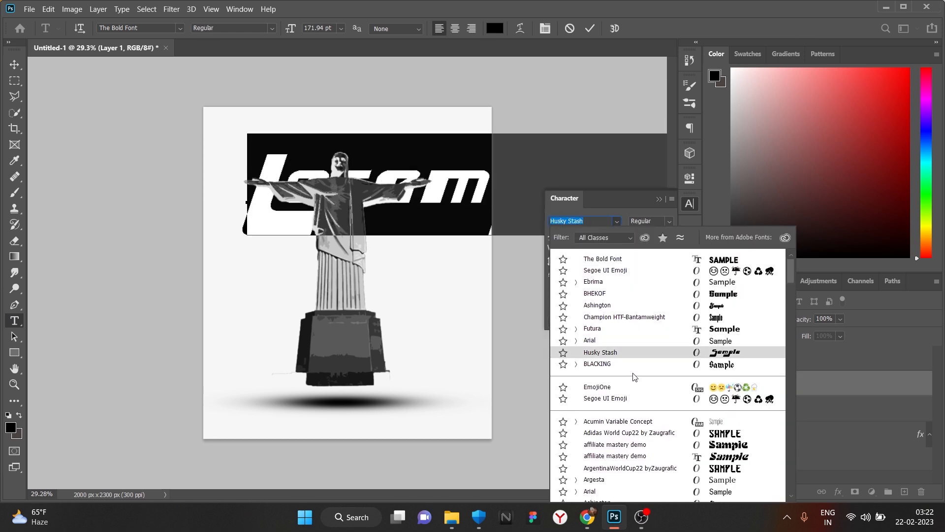
pyautogui.scroll(-4, 633, 376)
pyautogui.scroll(-4, 626, 391)
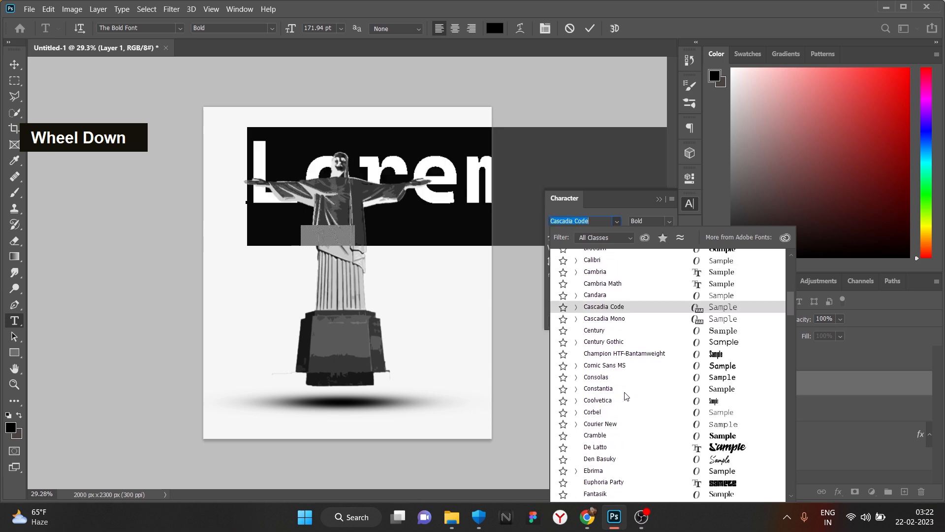
pyautogui.scroll(-4, 619, 442)
pyautogui.scroll(-6, 615, 344)
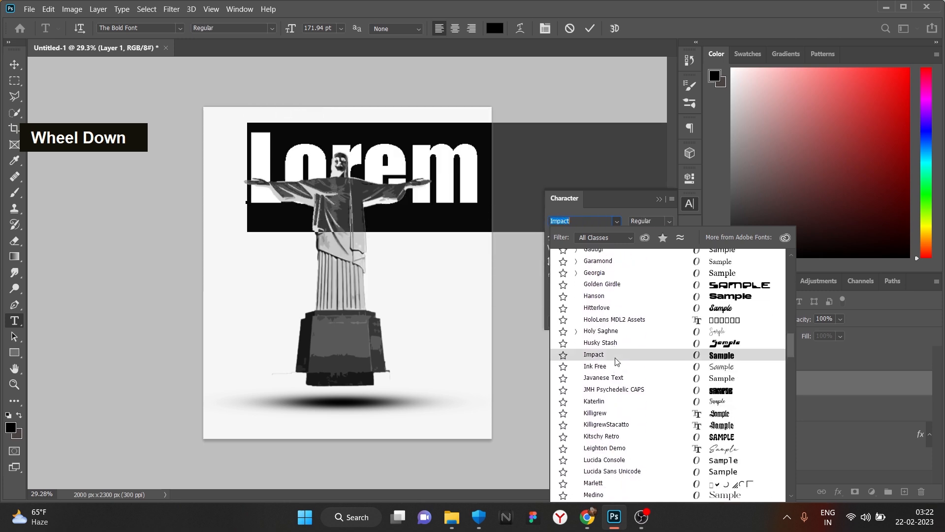
pyautogui.scroll(-3, 615, 358)
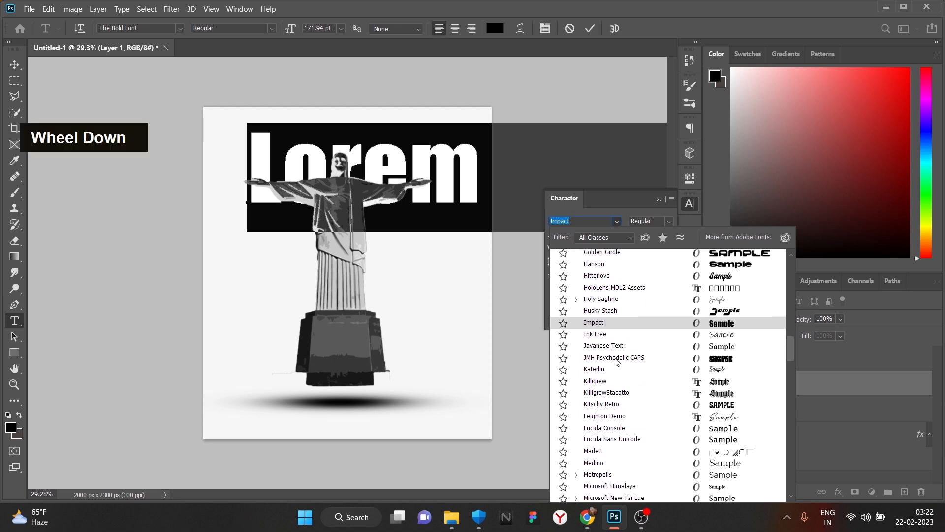
pyautogui.click(621, 323)
pyautogui.click(457, 215)
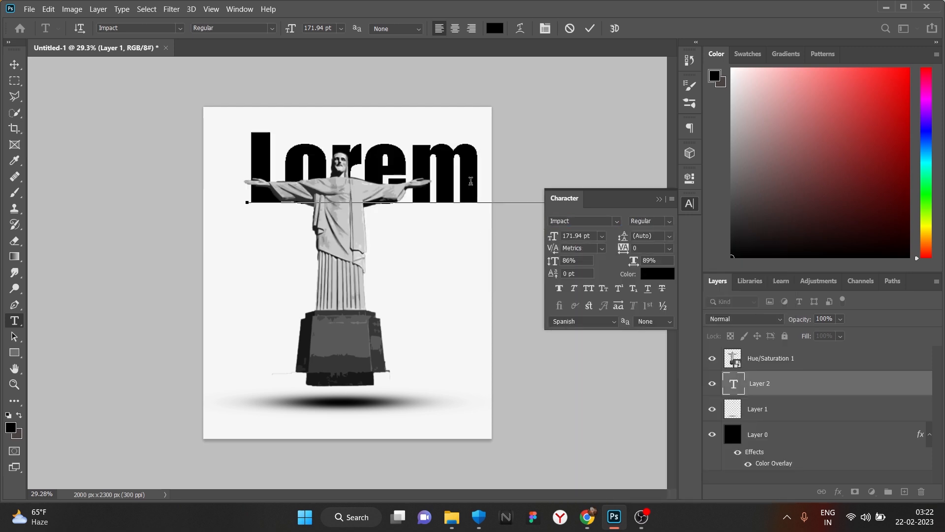
# - Replace the Lorem placeholder text with REEDEMER
pyautogui.press('BackSpace')
pyautogui.press('BackSpace')
pyautogui.press('BackSpace')
pyautogui.press('BackSpace')
pyautogui.press('BackSpace')
pyautogui.write('Ipsum')
pyautogui.press('Right')
pyautogui.press('BackSpace')
pyautogui.press('Right')
pyautogui.press('BackSpace')
pyautogui.press('BackSpace')
pyautogui.press('BackSpace')
pyautogui.press('BackSpace')
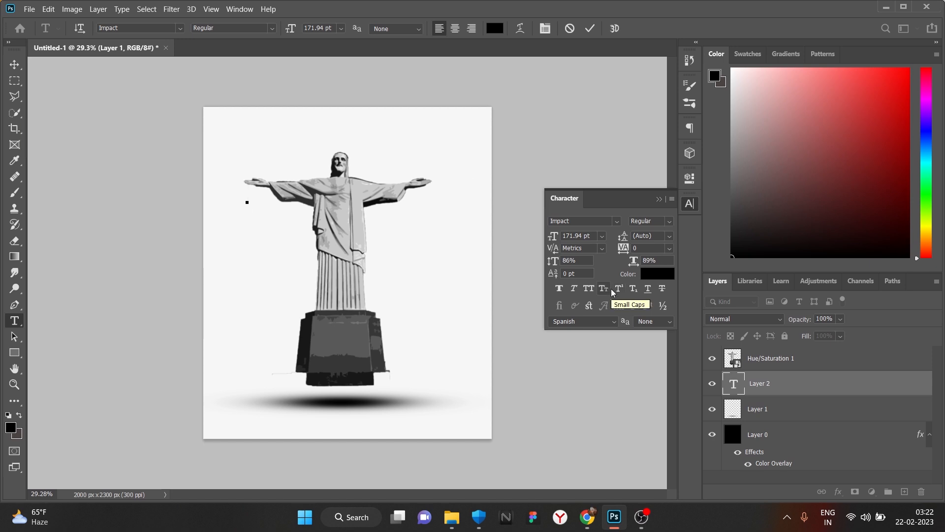
pyautogui.write('Re')
pyautogui.press('BackSpace')
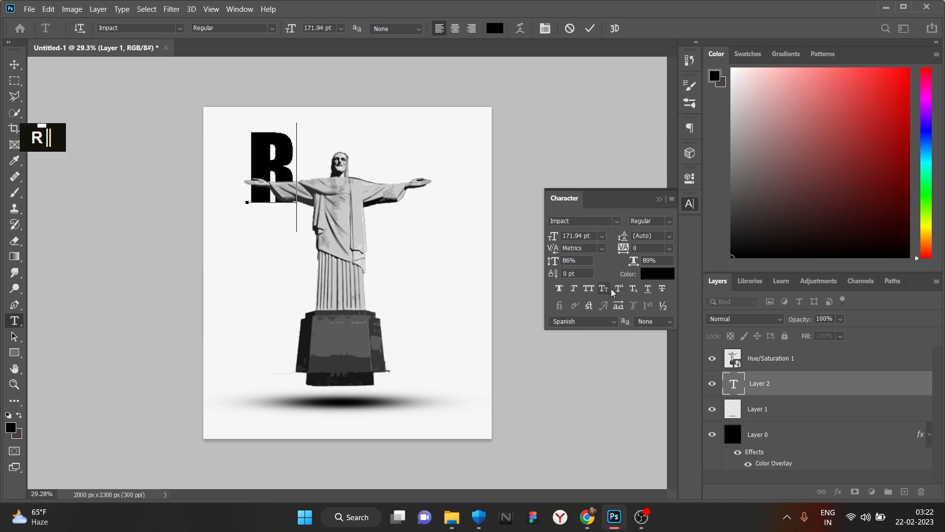
pyautogui.write('EEDEMER')
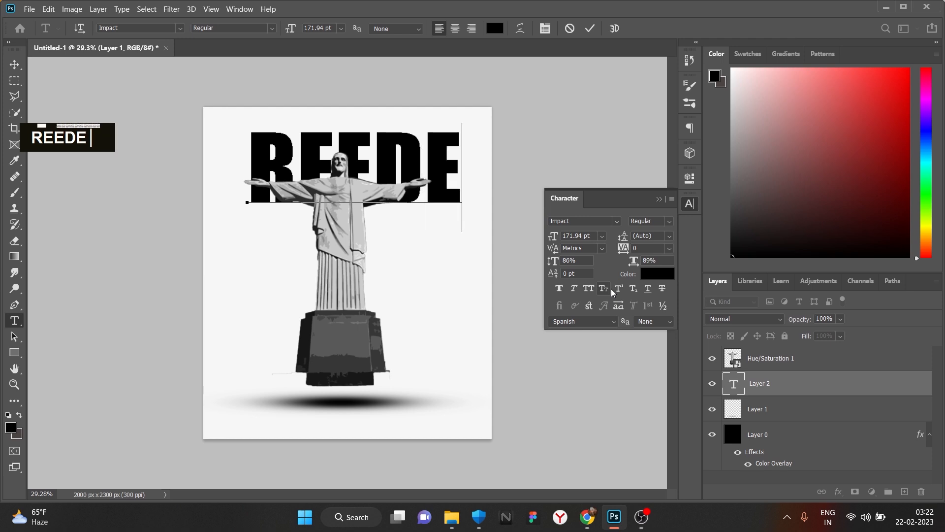
# - Set REEDEMER to 198.94 pt and 66% horizontal scale, spanning the page top
pyautogui.click(15, 65)
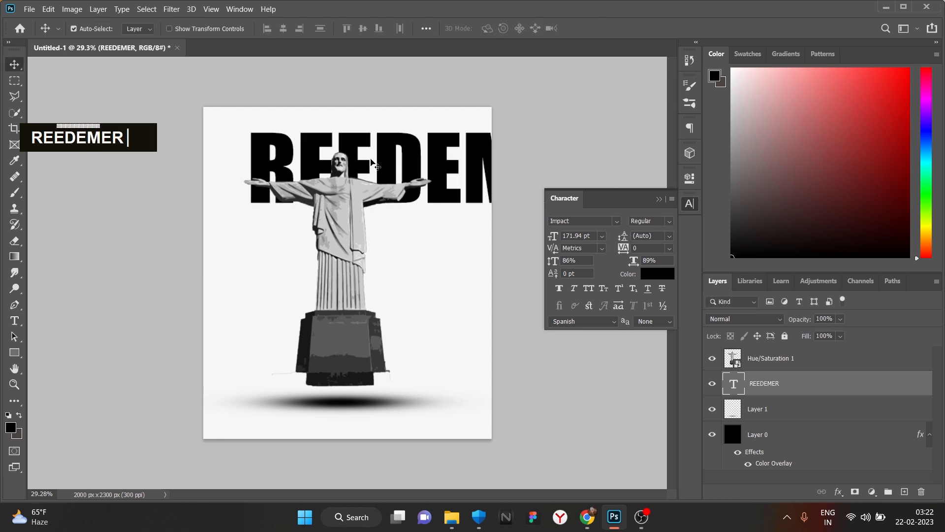
pyautogui.moveTo(396, 169); pyautogui.dragTo(349, 168)
pyautogui.moveTo(556, 240); pyautogui.dragTo(537, 238)
pyautogui.moveTo(630, 261); pyautogui.dragTo(618, 261)
pyautogui.moveTo(373, 160); pyautogui.dragTo(418, 169)
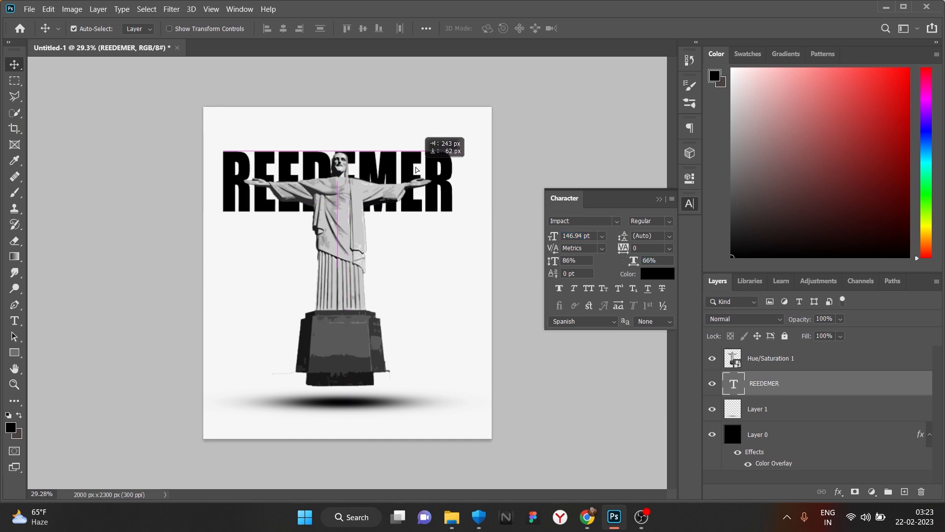
pyautogui.moveTo(559, 236); pyautogui.dragTo(582, 232)
pyautogui.moveTo(450, 178); pyautogui.dragTo(412, 184)
pyautogui.moveTo(552, 239); pyautogui.dragTo(549, 238)
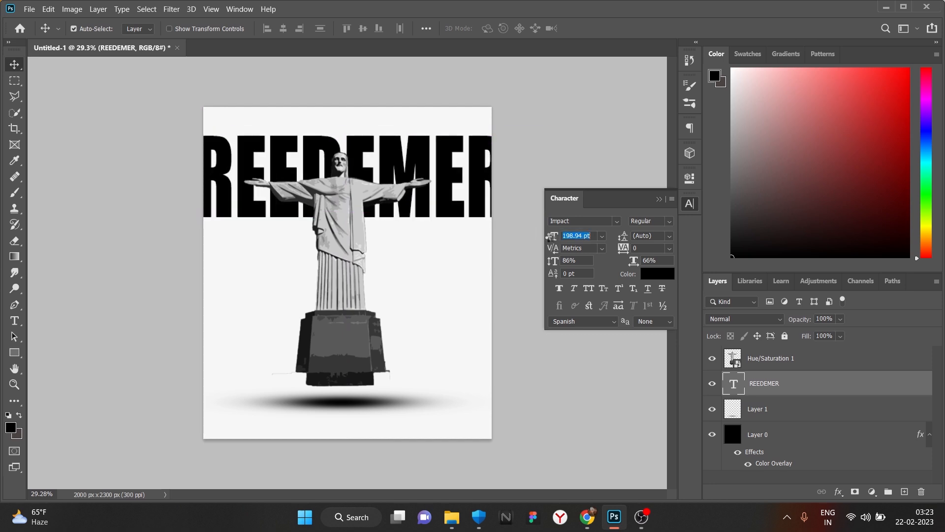
pyautogui.moveTo(483, 196)
pyautogui.mouseDown()
pyautogui.moveTo(483, 103)
pyautogui.moveTo(480, 195)
pyautogui.mouseUp()
pyautogui.scroll(-3, 389, 242)
pyautogui.scroll(2, 389, 242)
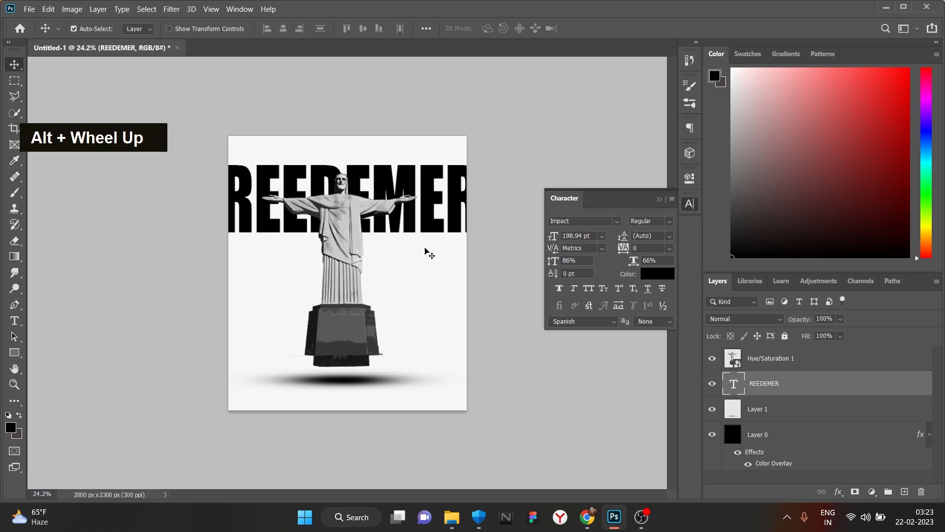
# - Type STATUE as a new text layer below REEDEMER
pyautogui.press('t')
pyautogui.click(312, 294)
pyautogui.press('BackSpace')
pyautogui.write('STATU')
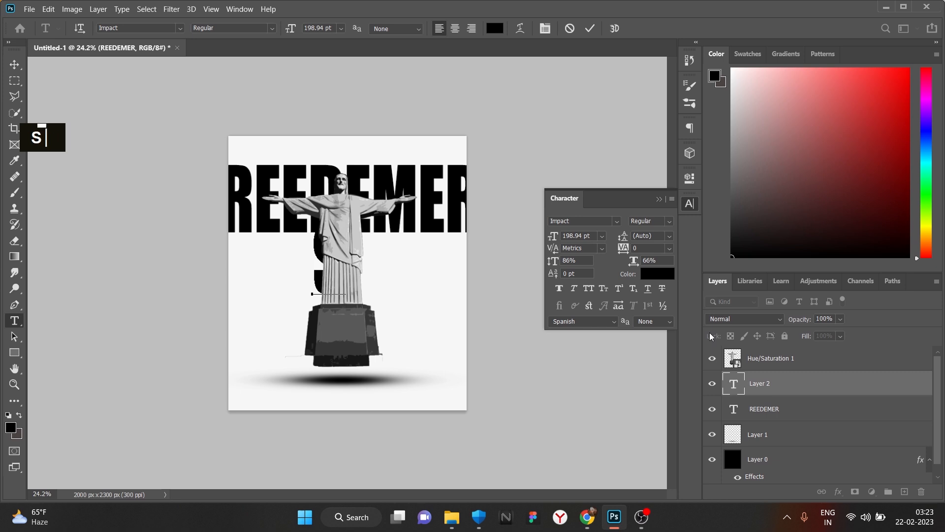
pyautogui.hotkey('shift', 'BackSpace')
pyautogui.write('E')
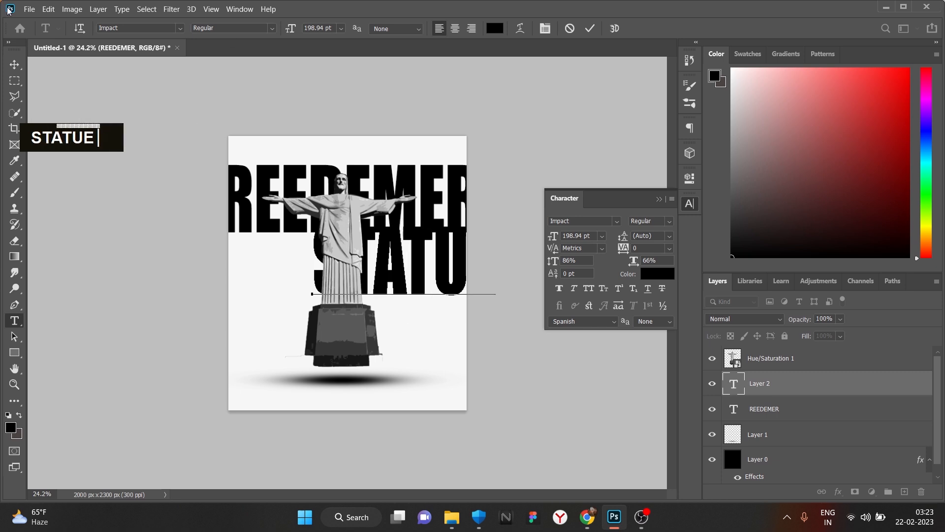
pyautogui.click(15, 64)
# - Move STATUE above the Hue/Saturation layer, shrink it to 96.94 pt and centre it under REEDEMER
pyautogui.moveTo(786, 386); pyautogui.dragTo(786, 362)
pyautogui.moveTo(422, 288); pyautogui.dragTo(365, 323)
pyautogui.moveTo(554, 237); pyautogui.dragTo(505, 250)
pyautogui.moveTo(353, 339); pyautogui.dragTo(379, 267)
pyautogui.moveTo(554, 236); pyautogui.dragTo(544, 238)
pyautogui.moveTo(361, 263)
pyautogui.mouseDown()
pyautogui.moveTo(374, 253)
pyautogui.moveTo(367, 259)
pyautogui.mouseUp()
pyautogui.scroll(-1, 365, 265)
pyautogui.press('super')
pyautogui.press('super')
pyautogui.scroll(-2, 366, 261)
pyautogui.scroll(1, 367, 254)
pyautogui.scroll(-1, 371, 254)
pyautogui.scroll(-3, 372, 257)
pyautogui.keyDown('alt'); pyautogui.scroll(-1, 351, 282); pyautogui.keyUp('alt')
pyautogui.keyDown('alt'); pyautogui.scroll(3, 351, 282); pyautogui.keyUp('alt')
pyautogui.keyDown('alt'); pyautogui.scroll(-1, 350, 282); pyautogui.keyUp('alt')
pyautogui.keyDown('alt'); pyautogui.scroll(1, 351, 285); pyautogui.keyUp('alt')
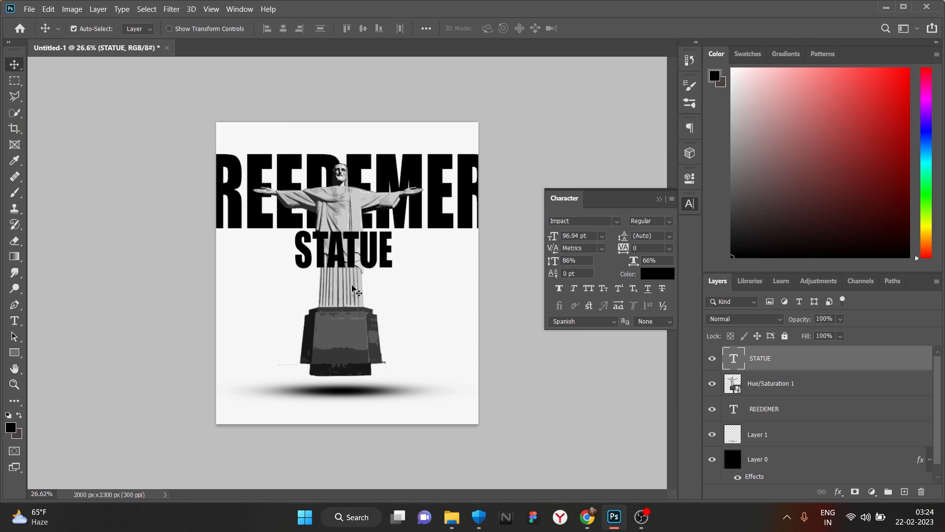
# - Scale REEDEMER down to about 91% and shift it to the page edge
pyautogui.click(231, 207)
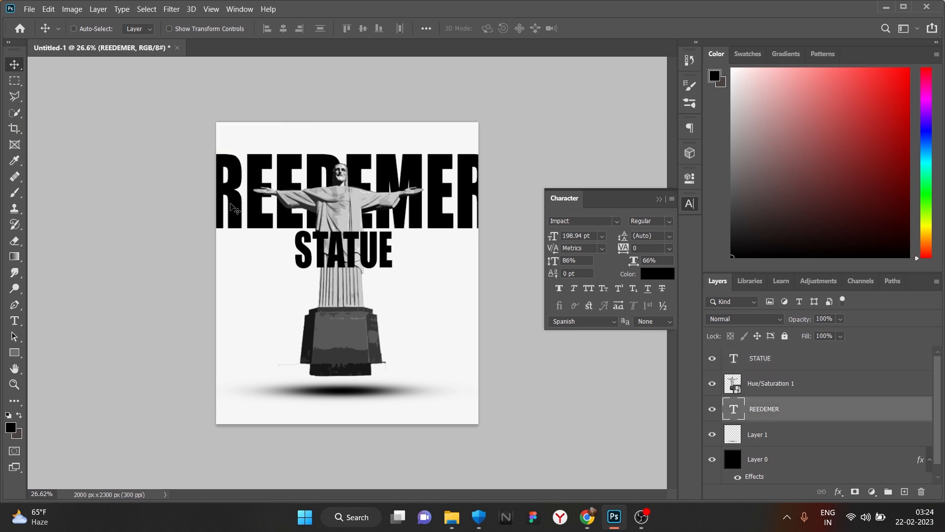
pyautogui.hotkey('ctrl', 't')
pyautogui.moveTo(493, 201); pyautogui.dragTo(466, 200)
pyautogui.moveTo(443, 202)
pyautogui.mouseDown()
pyautogui.moveTo(463, 203)
pyautogui.moveTo(453, 206)
pyautogui.mouseUp()
pyautogui.press('Return')
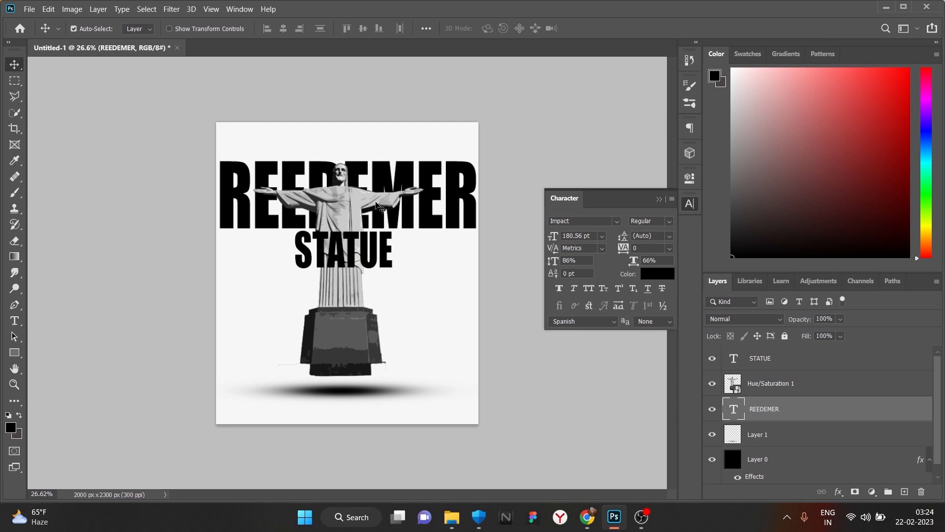
# - Add a new empty layer and place it beneath REEDEMER
pyautogui.keyDown('alt'); pyautogui.scroll(1, 375, 223); pyautogui.keyUp('alt')
pyautogui.click(792, 393)
pyautogui.click(905, 492)
pyautogui.moveTo(815, 383); pyautogui.dragTo(797, 415)
# - Draw a large circle over the statue with the Ellipse tool
pyautogui.click(14, 352)
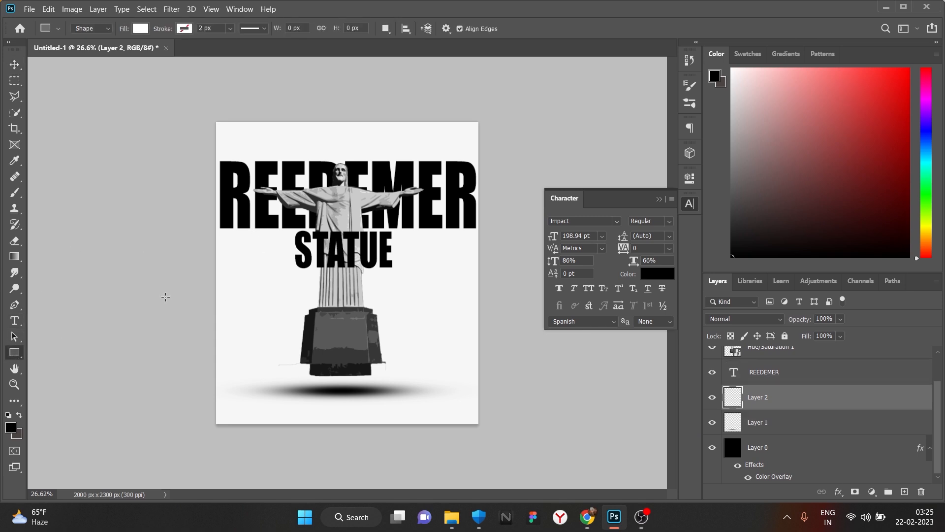
pyautogui.rightClick(13, 353)
pyautogui.click(54, 365)
pyautogui.moveTo(279, 144); pyautogui.dragTo(586, 412)
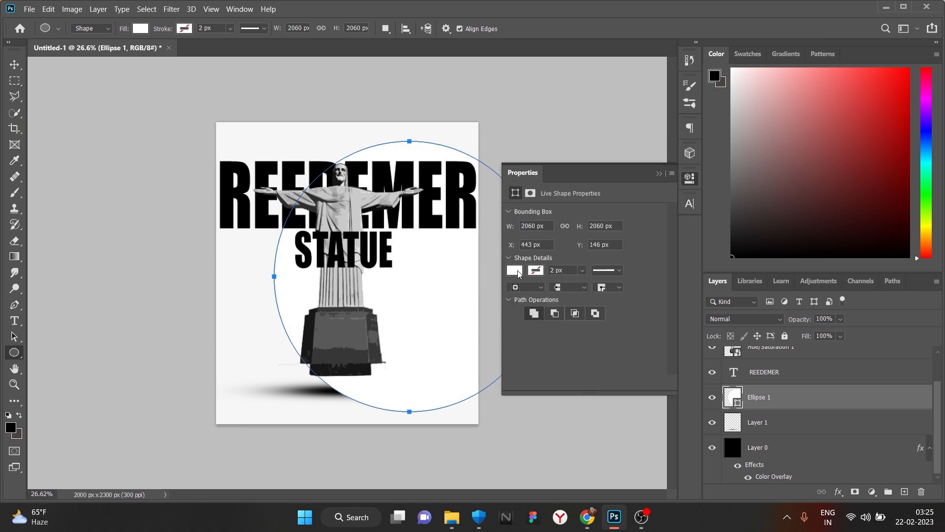
# - Fill the circle with orange #ffb400
pyautogui.click(515, 271)
pyautogui.click(662, 306)
pyautogui.click(712, 406)
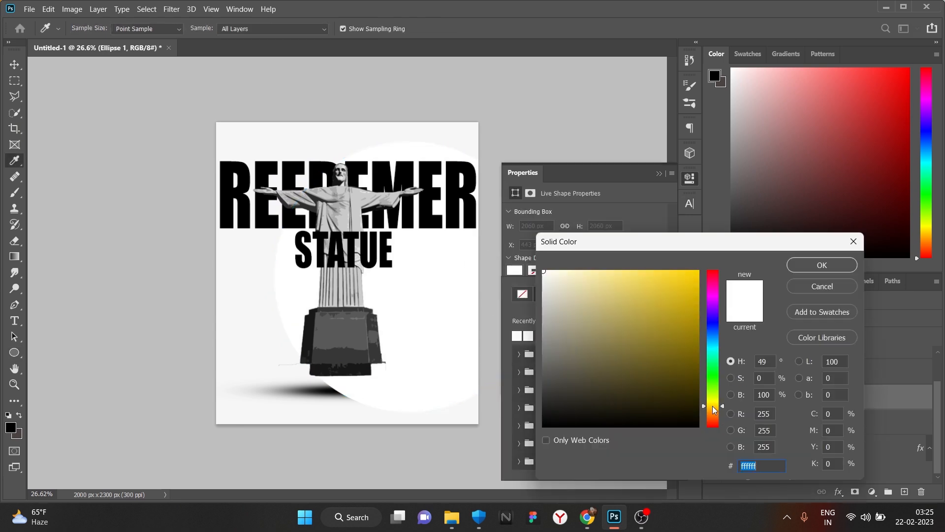
pyautogui.click(712, 409)
pyautogui.click(698, 270)
pyautogui.click(818, 266)
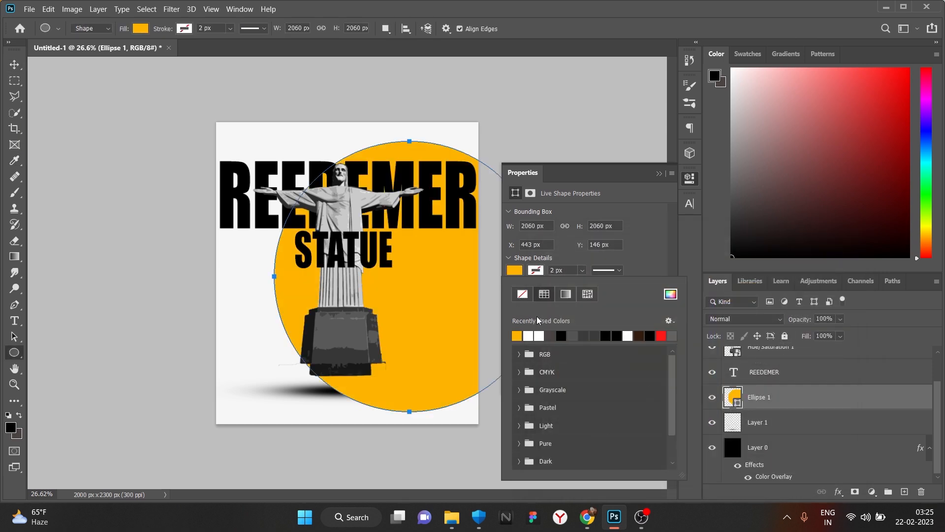
pyautogui.click(659, 173)
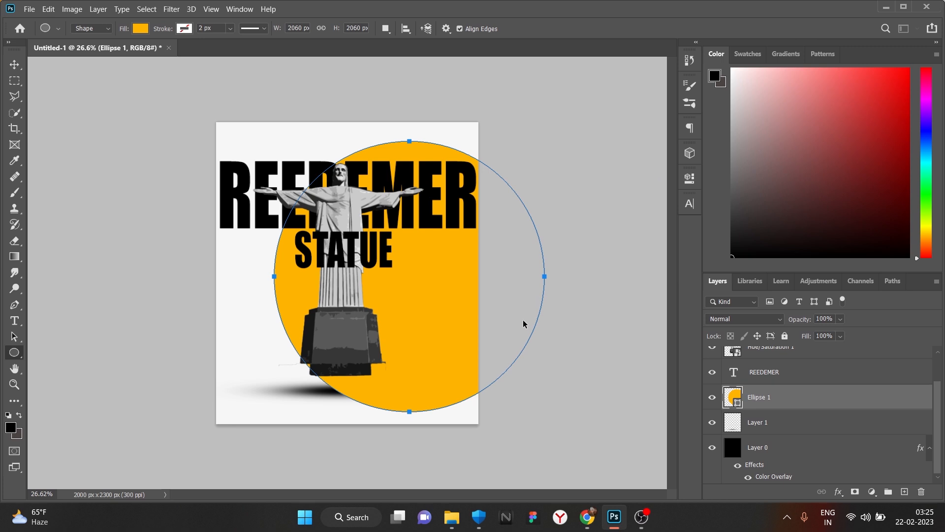
# - Scale the circle to about 75% and centre it behind the statue and headline
pyautogui.hotkey('ctrl', 't')
pyautogui.moveTo(545, 276); pyautogui.dragTo(393, 215)
pyautogui.moveTo(340, 268); pyautogui.dragTo(340, 311)
pyautogui.moveTo(340, 247); pyautogui.dragTo(385, 253)
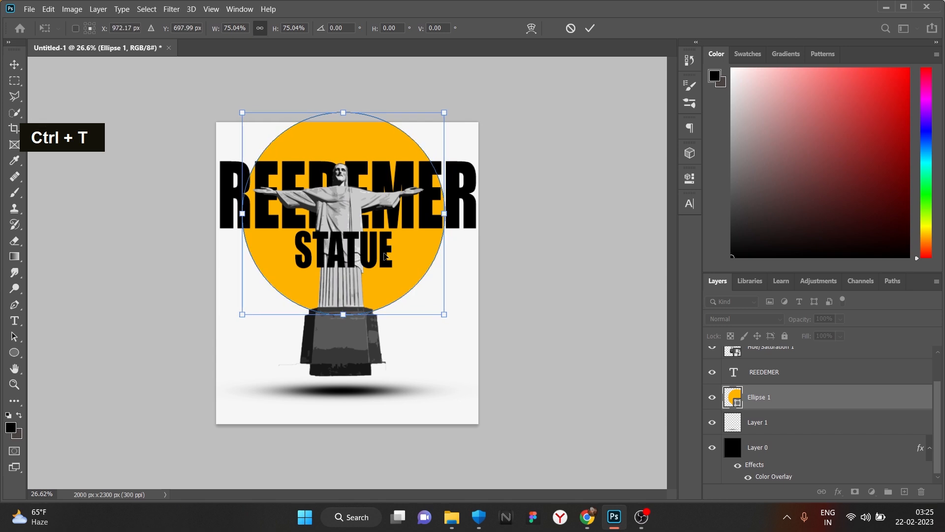
# - Commit the circle resize, then shrink REEDEMER slightly and shift it down-right
pyautogui.click(589, 28)
pyautogui.scroll(1, 344, 266)
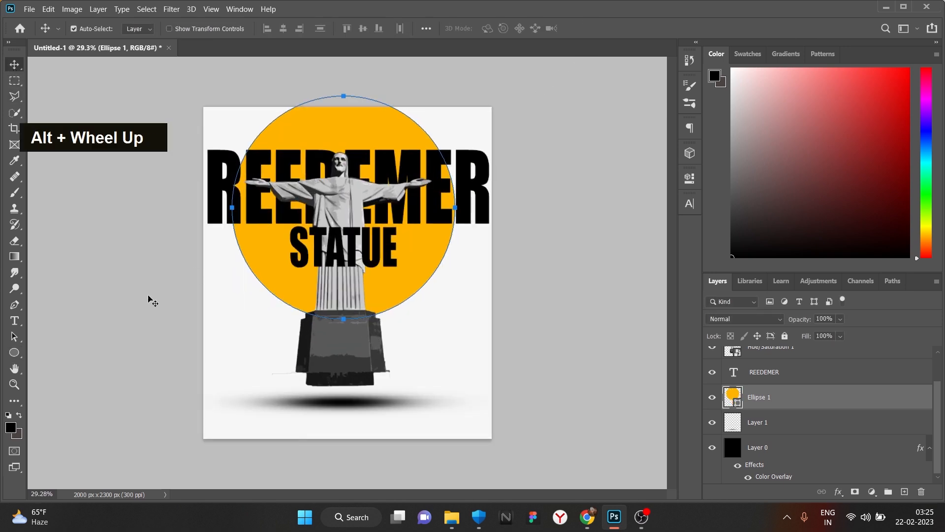
pyautogui.scroll(-1, 182, 325)
pyautogui.click(473, 216)
pyautogui.hotkey('ctrl', 't')
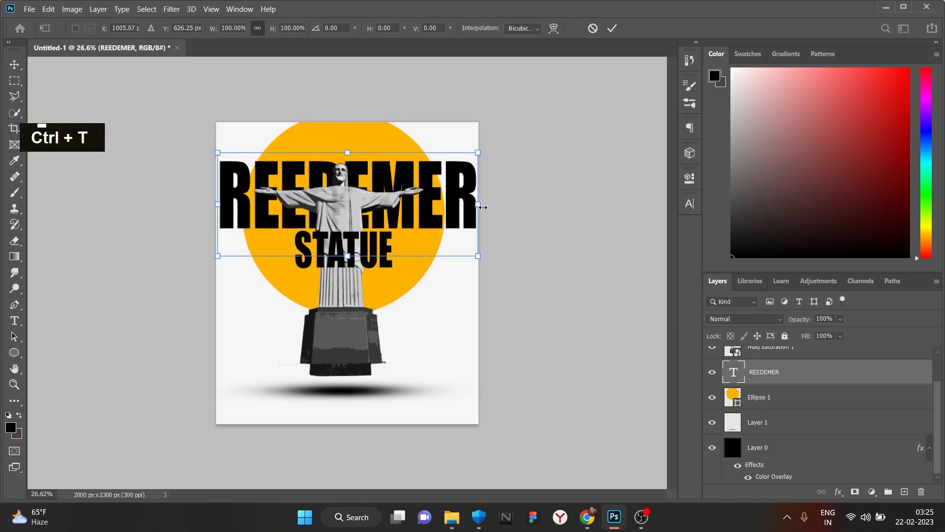
pyautogui.moveTo(481, 205); pyautogui.dragTo(453, 213)
pyautogui.click(611, 29)
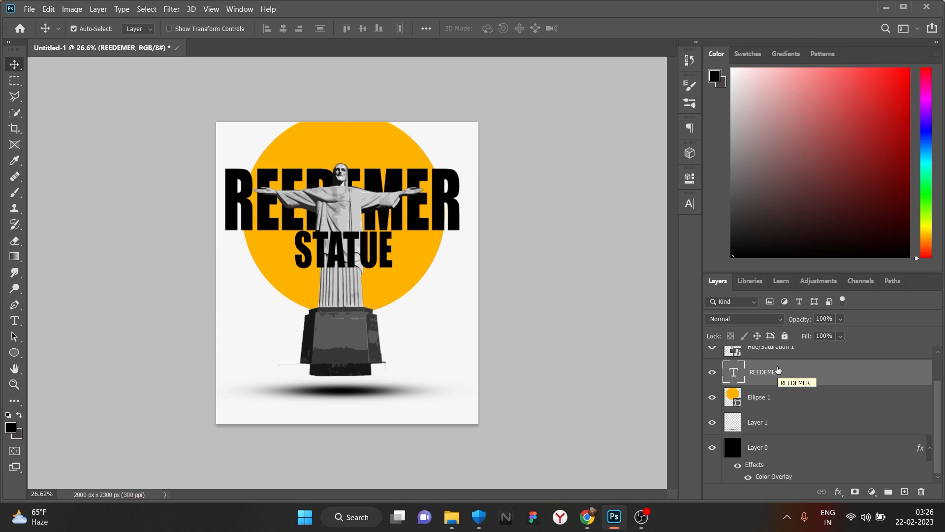
# - Duplicate REEDEMER and give the copy an orange Stroke sampled from the circle
pyautogui.hotkey('ctrl', 'j')
pyautogui.click(839, 491)
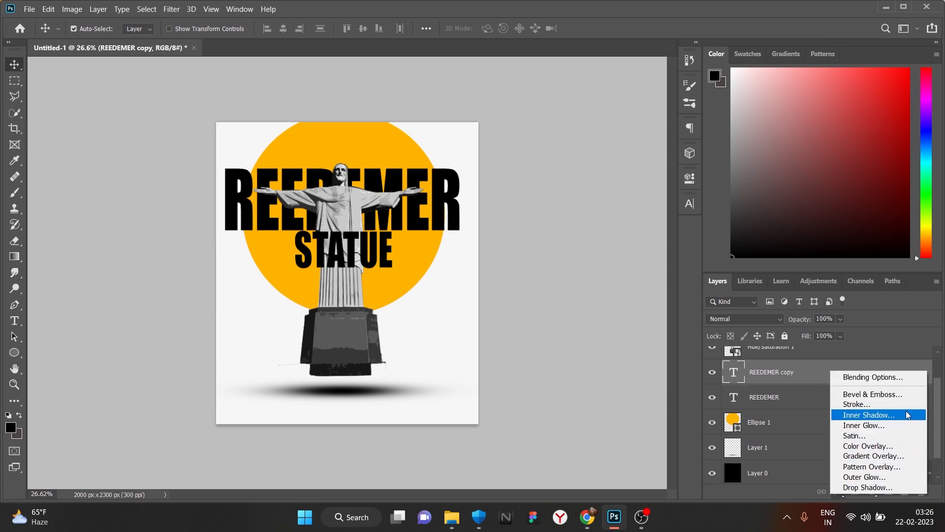
pyautogui.click(888, 336)
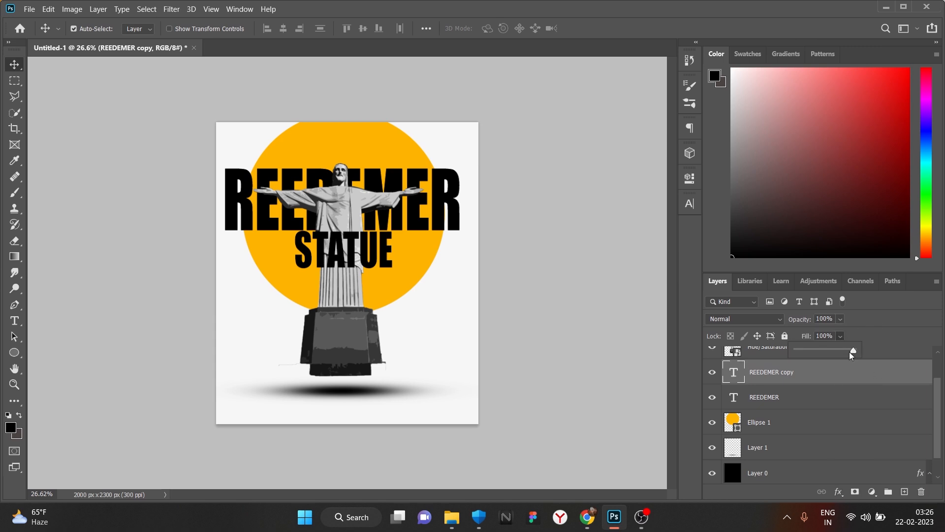
pyautogui.click(839, 491)
pyautogui.click(817, 404)
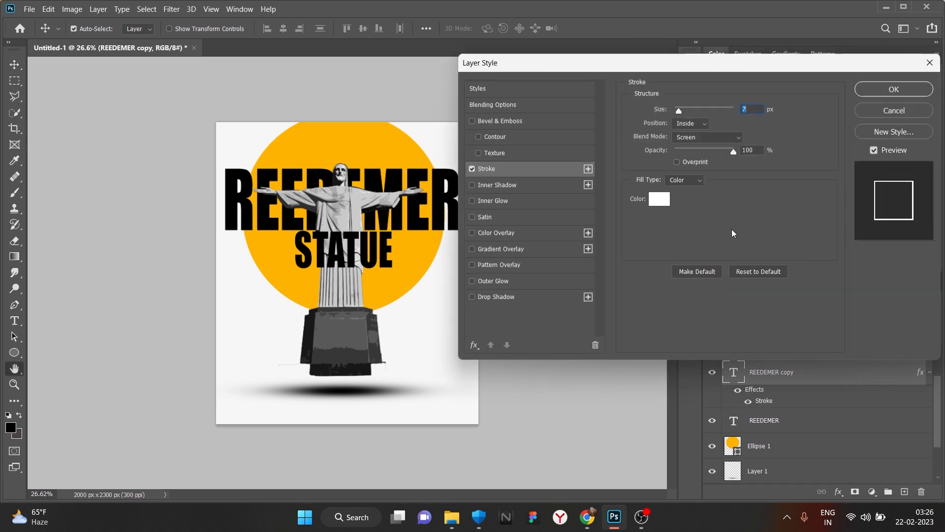
pyautogui.click(667, 202)
pyautogui.click(430, 252)
pyautogui.click(821, 265)
pyautogui.click(897, 90)
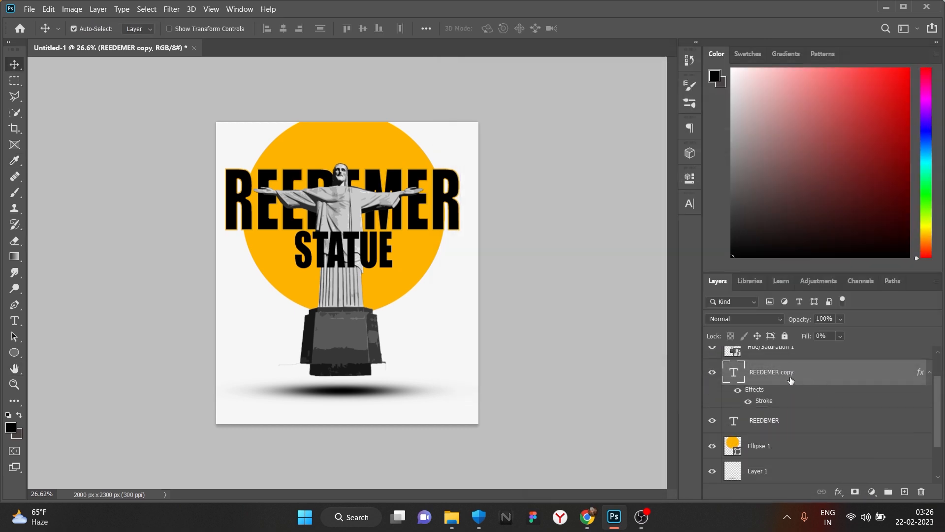
# - Keep the original REEDEMER at 100% fill and duplicate the outlined copy
pyautogui.click(783, 420)
pyautogui.click(743, 318)
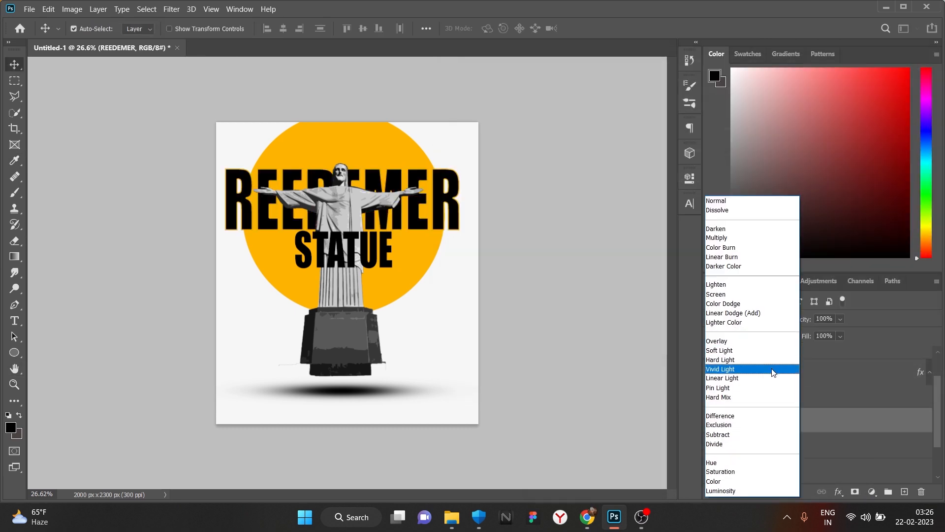
pyautogui.click(931, 391)
pyautogui.moveTo(842, 337); pyautogui.dragTo(677, 349)
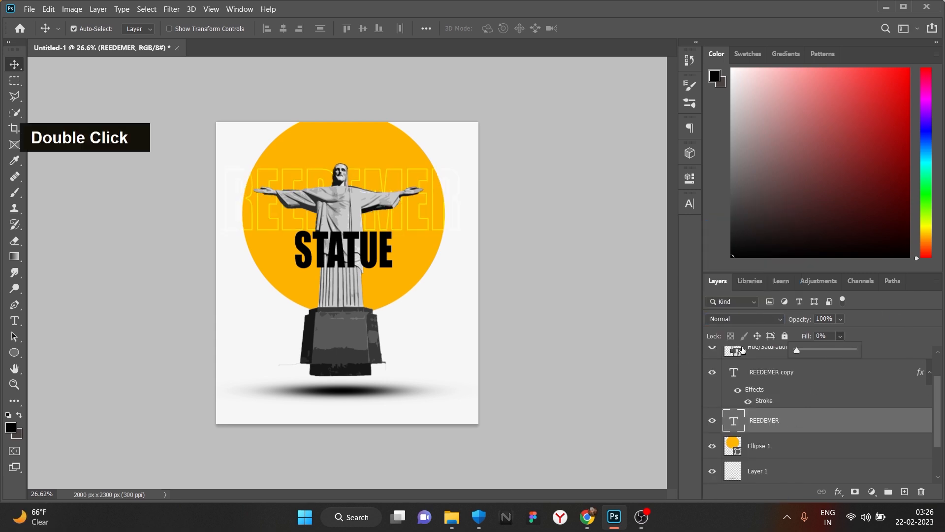
pyautogui.moveTo(797, 350); pyautogui.dragTo(918, 356)
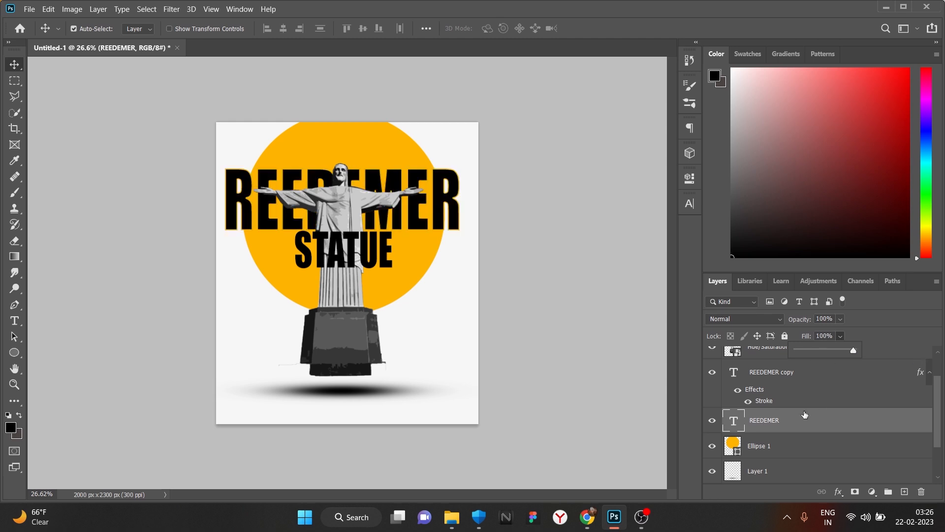
pyautogui.click(780, 373)
pyautogui.hotkey('ctrl', 'j')
# - Place one outlined REEDEMER copy below the solid word and the other above it
pyautogui.hotkey('ctrl', 't')
pyautogui.moveTo(431, 240); pyautogui.dragTo(432, 274)
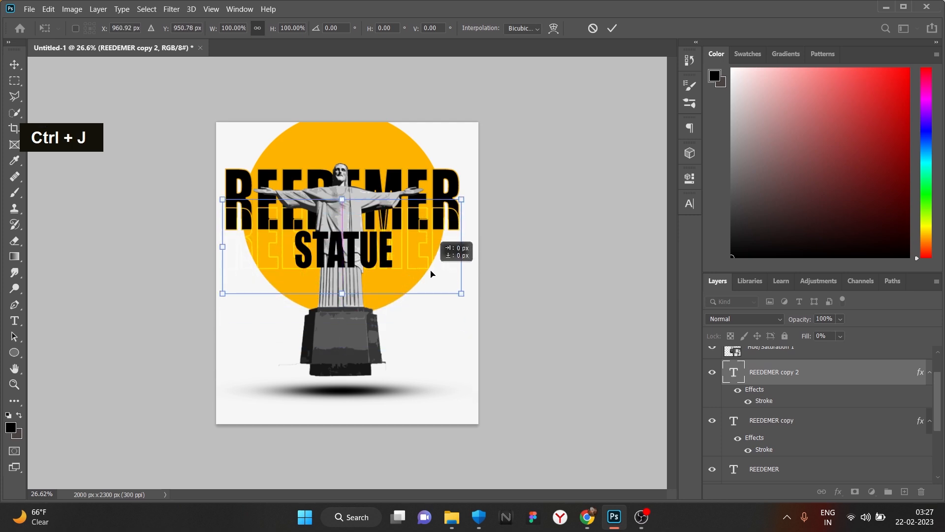
pyautogui.click(611, 29)
pyautogui.moveTo(414, 174); pyautogui.dragTo(409, 134)
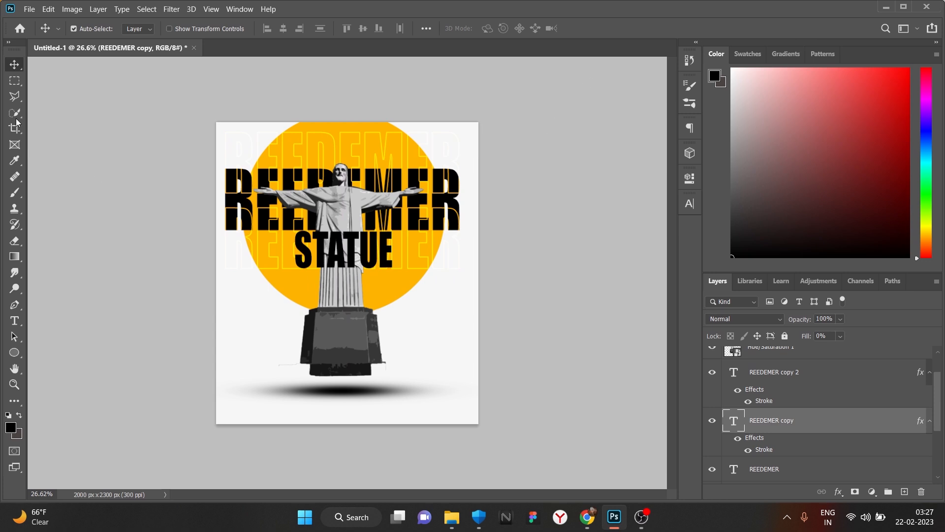
pyautogui.scroll(-3, 803, 427)
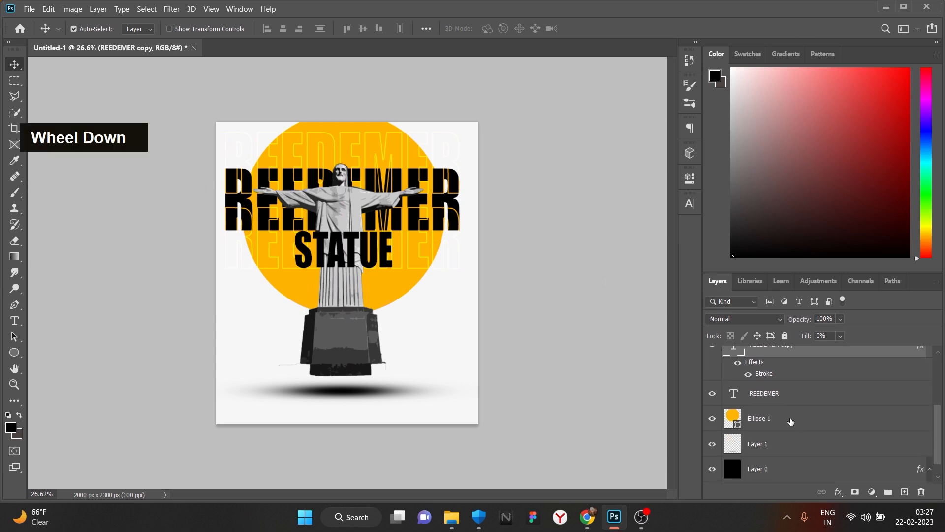
pyautogui.scroll(5, 803, 418)
# - Move the REEDEMER copies and STATUE together lower on the poster
pyautogui.keyDown('shift'); pyautogui.click(804, 414); pyautogui.keyUp('shift')
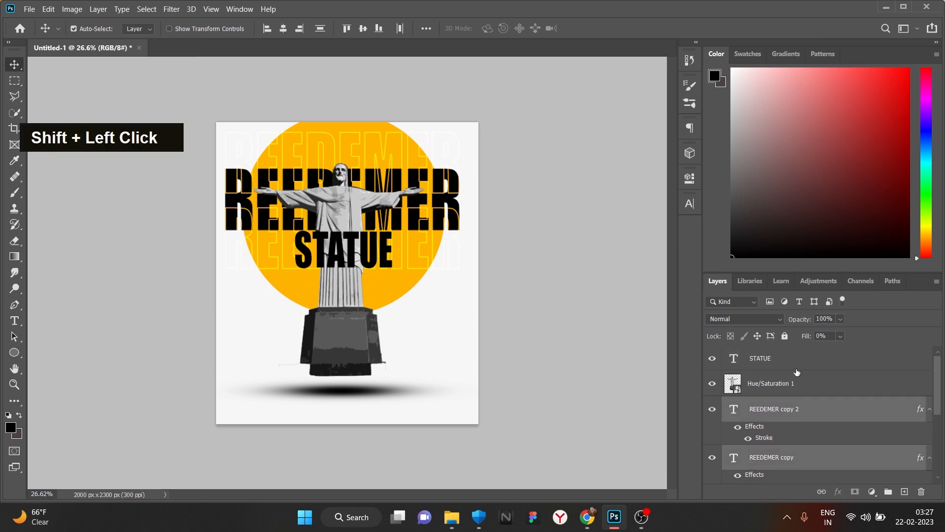
pyautogui.keyDown('ctrl'); pyautogui.click(779, 362); pyautogui.keyUp('ctrl')
pyautogui.hotkey('ctrl', 't')
pyautogui.moveTo(406, 235); pyautogui.dragTo(409, 268)
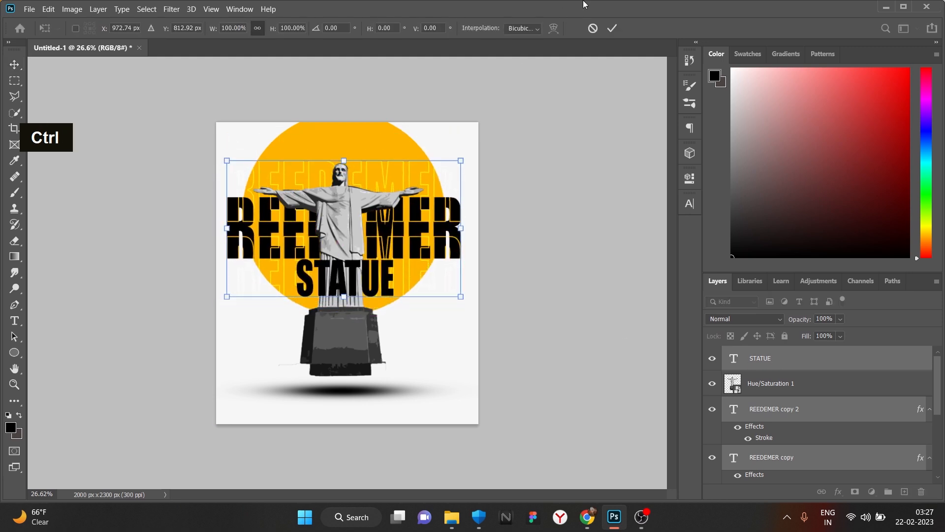
pyautogui.click(612, 28)
# - Move the yellow Ellipse 1 circle slightly down
pyautogui.scroll(-3, 796, 405)
pyautogui.click(820, 431)
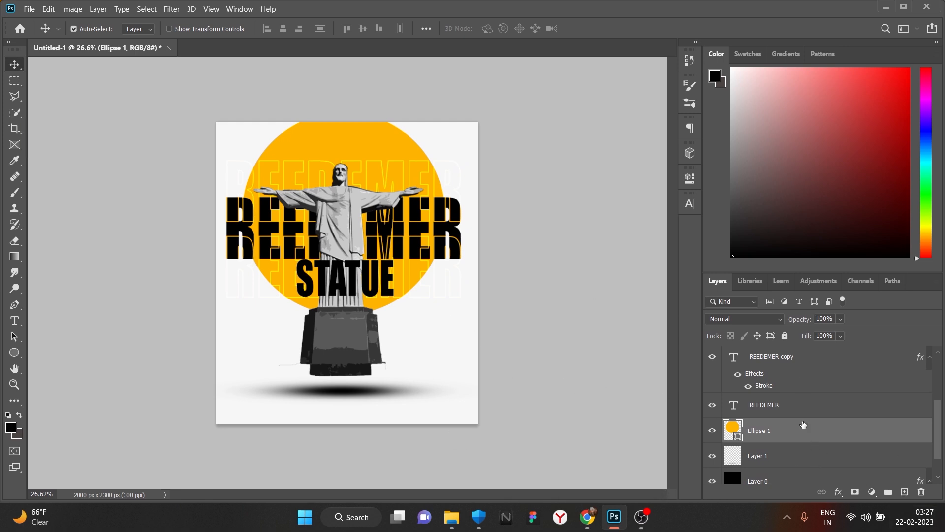
pyautogui.keyDown('alt'); pyautogui.scroll(1, 434, 374); pyautogui.keyUp('alt')
pyautogui.keyDown('alt'); pyautogui.scroll(-1, 803, 445); pyautogui.keyUp('alt')
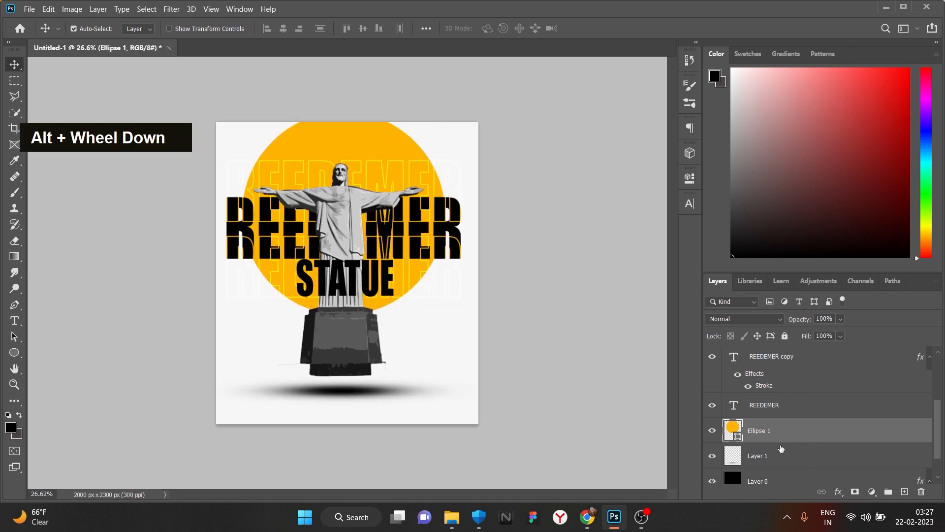
pyautogui.moveTo(386, 129); pyautogui.dragTo(379, 149)
pyautogui.press('ctrl')
pyautogui.press('ctrl')
pyautogui.keyDown('alt'); pyautogui.scroll(1, 382, 155); pyautogui.keyUp('alt')
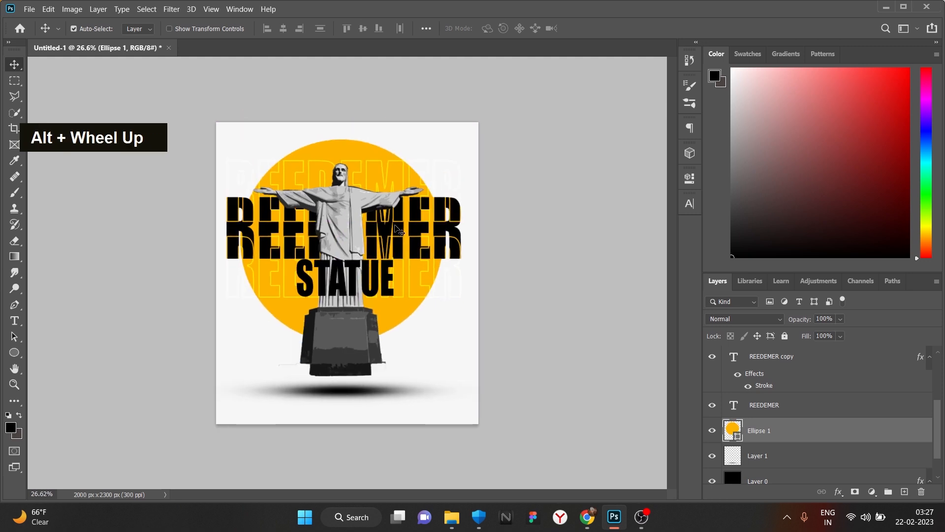
pyautogui.keyDown('alt'); pyautogui.scroll(-2, 387, 239); pyautogui.keyUp('alt')
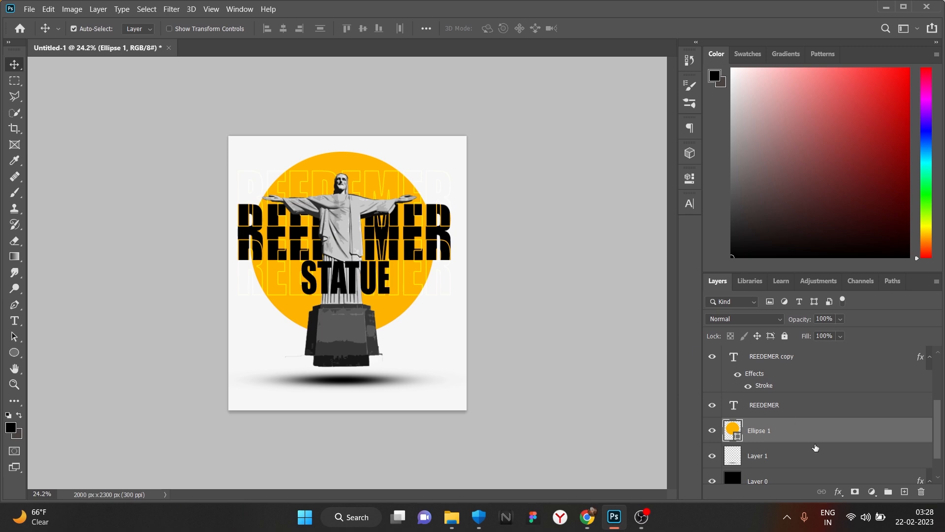
pyautogui.click(461, 526)
# - Open Downloads > r1 and preview ripped 2.png and ripped 4.png
pyautogui.click(47, 138)
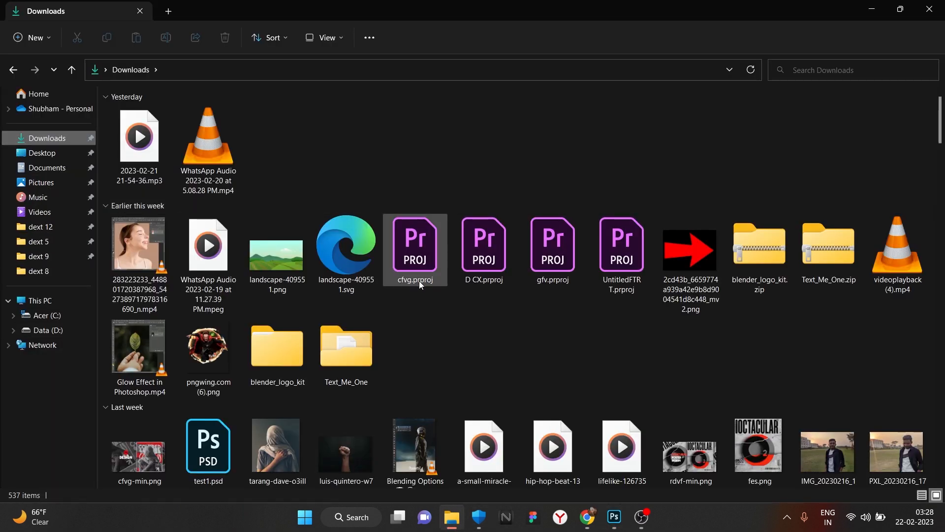
pyautogui.scroll(-20, 496, 265)
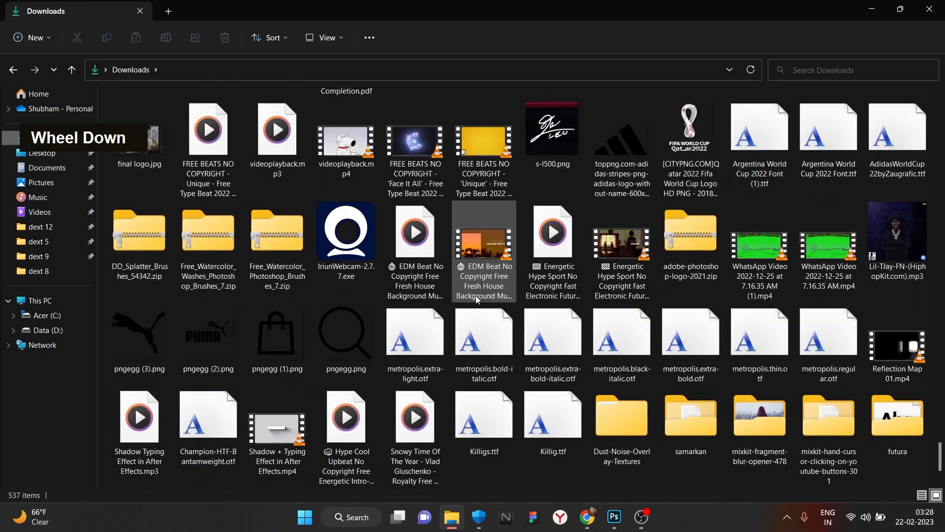
pyautogui.click(219, 408)
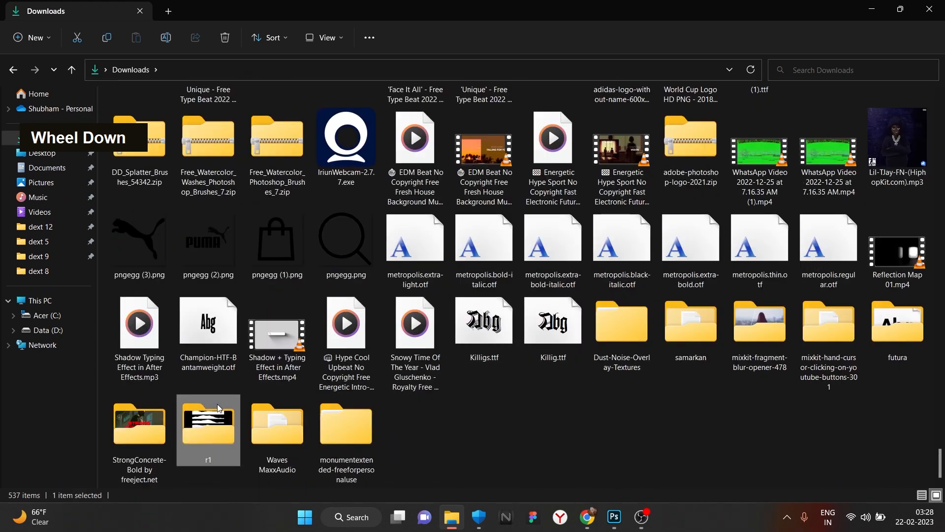
pyautogui.doubleClick(219, 408)
pyautogui.doubleClick(184, 165)
pyautogui.doubleClick(115, 180)
# - Place ripped 4.png into the poster, rotated −120° and pushed up-left
pyautogui.click(763, 11)
pyautogui.moveTo(625, 507); pyautogui.dragTo(239, 104)
pyautogui.moveTo(410, 324); pyautogui.dragTo(350, 143)
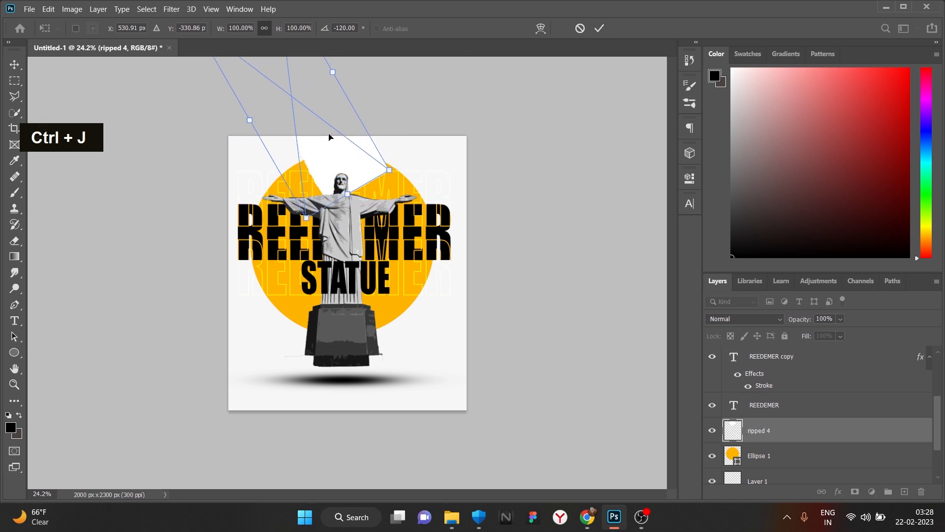
# - Commit the rotation, then duplicate the ripped 4 shape, flip it horizontally and place it on the right
pyautogui.click(599, 28)
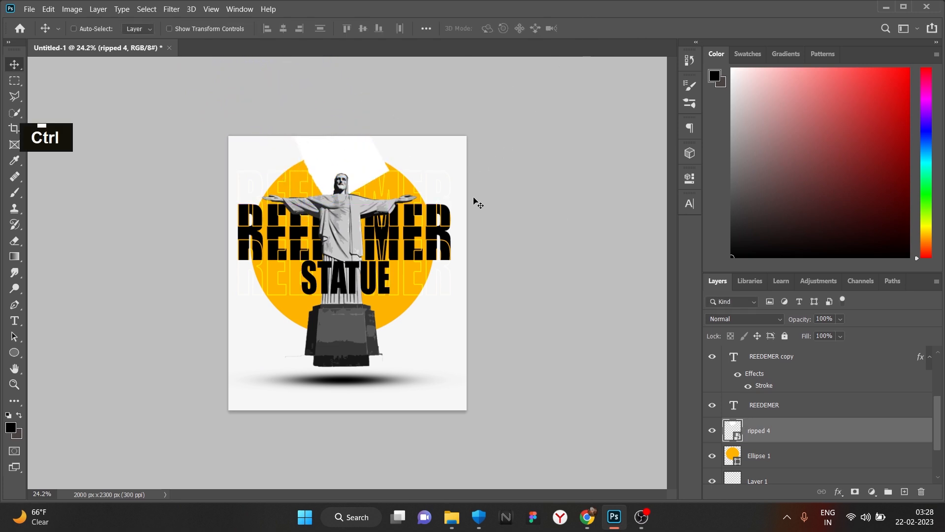
pyautogui.hotkey('ctrl', 'j')
pyautogui.hotkey('ctrl', 't')
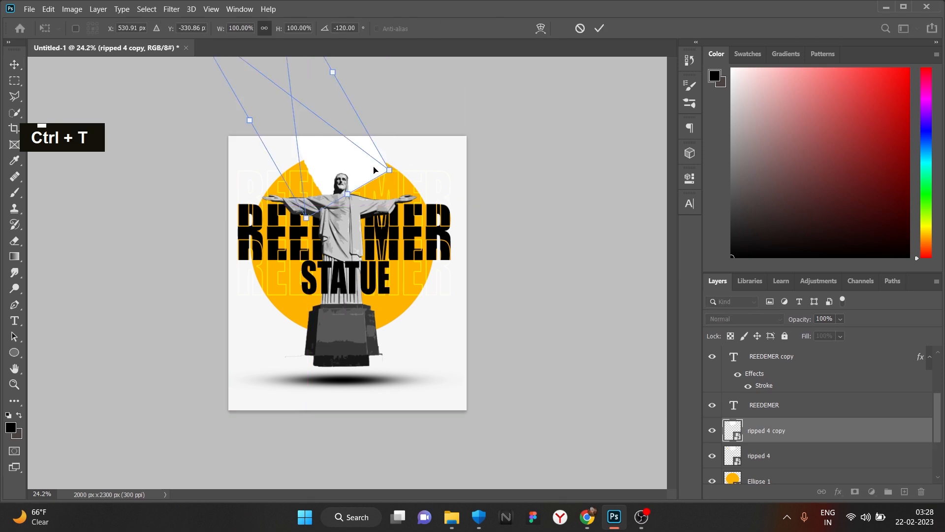
pyautogui.rightClick(376, 172)
pyautogui.click(391, 357)
pyautogui.moveTo(288, 106); pyautogui.dragTo(411, 129)
pyautogui.press('Return')
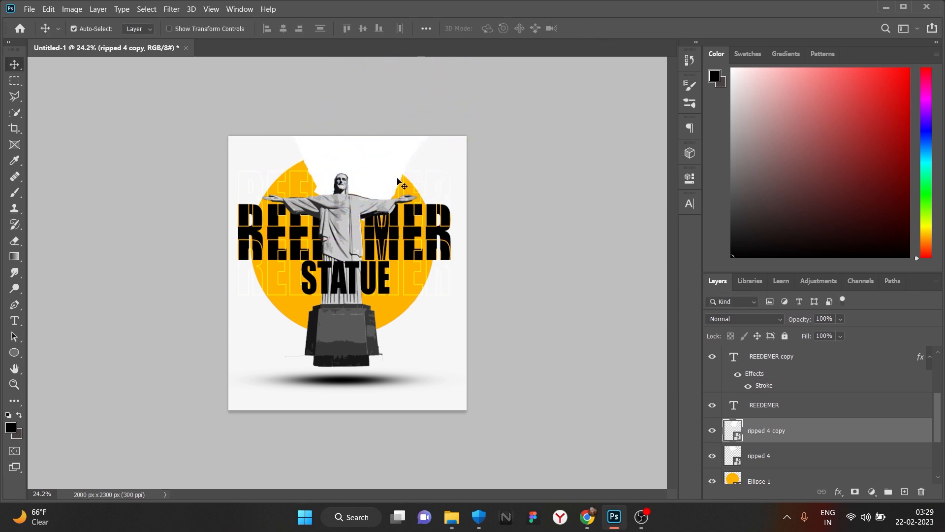
# - Nudge ripped 4 and its copy down and left so both sit at the upper corners
pyautogui.keyDown('ctrl'); pyautogui.click(395, 151); pyautogui.keyUp('ctrl')
pyautogui.hotkey('ctrl', 't')
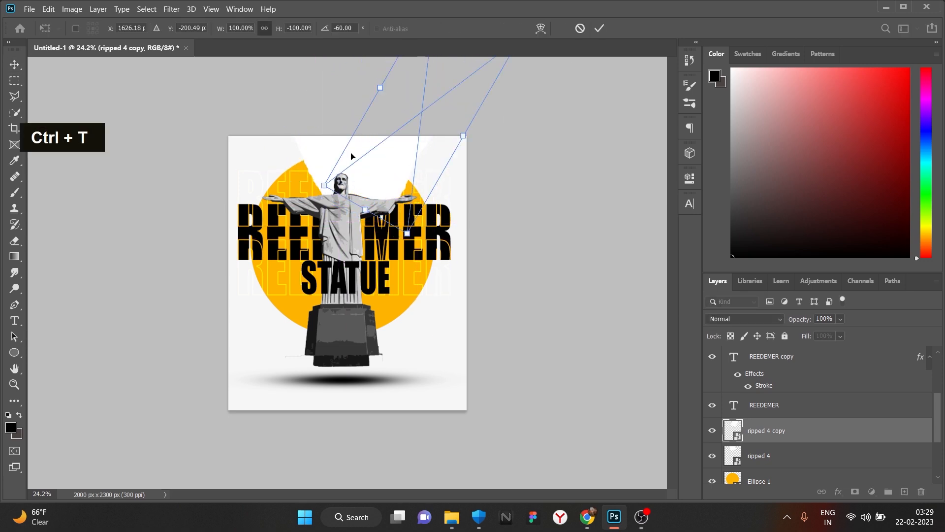
pyautogui.press('Return')
pyautogui.moveTo(319, 149); pyautogui.dragTo(297, 171)
pyautogui.moveTo(392, 151); pyautogui.dragTo(376, 169)
pyautogui.moveTo(297, 172); pyautogui.dragTo(301, 152)
pyautogui.hotkey('ctrl', 'z')
pyautogui.moveTo(388, 158); pyautogui.dragTo(386, 161)
pyautogui.scroll(1, 373, 176)
pyautogui.scroll(-2, 373, 176)
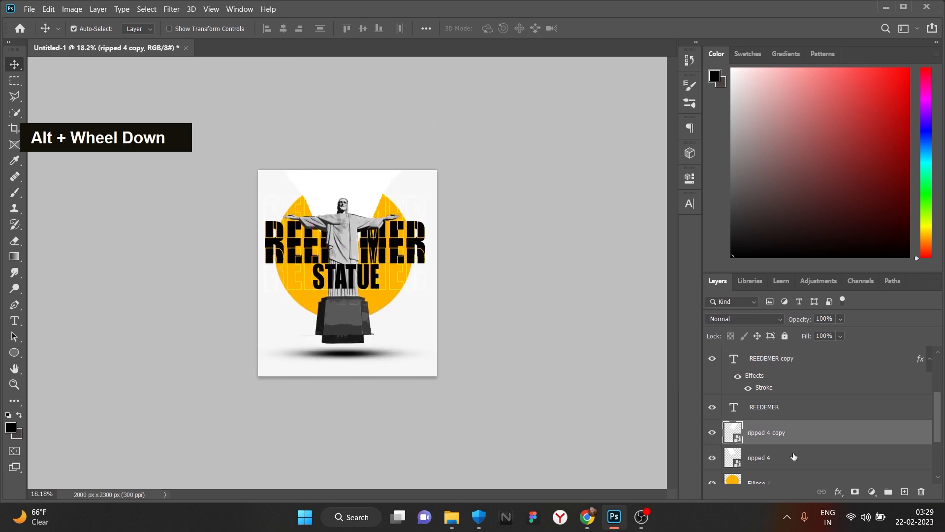
pyautogui.scroll(2, 599, 408)
pyautogui.scroll(-1, 579, 352)
pyautogui.scroll(-3, 788, 444)
# - Add a new empty Layer 2 directly below the Hue/Saturation 1 adjustment
pyautogui.scroll(5, 801, 389)
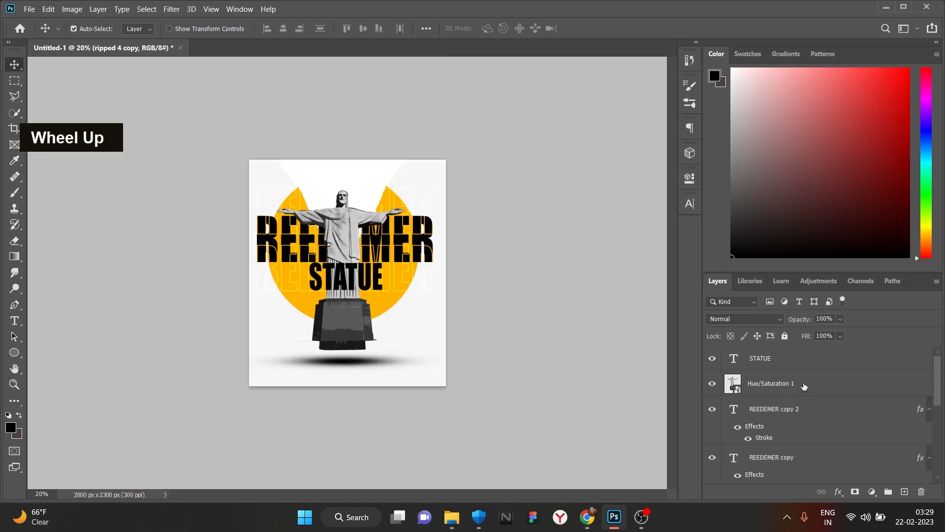
pyautogui.click(803, 387)
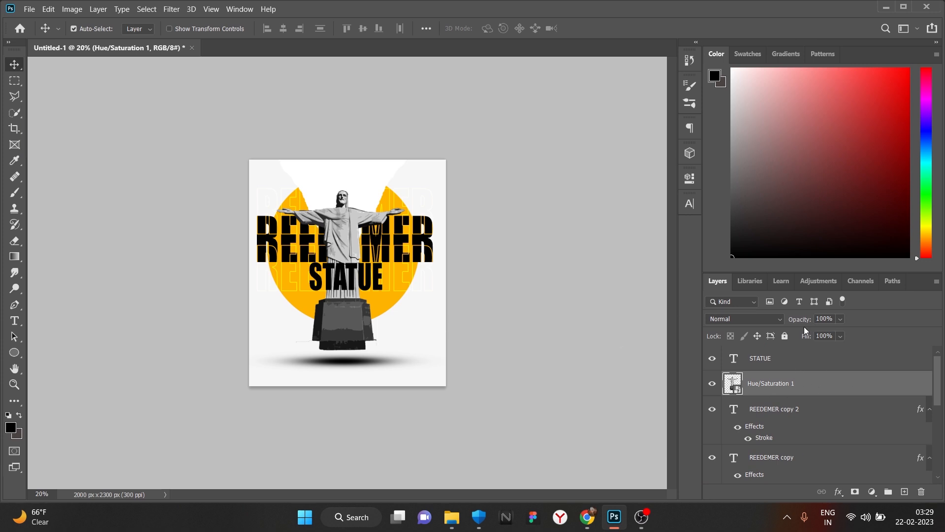
pyautogui.click(905, 492)
pyautogui.hotkey('ctrl', '[')
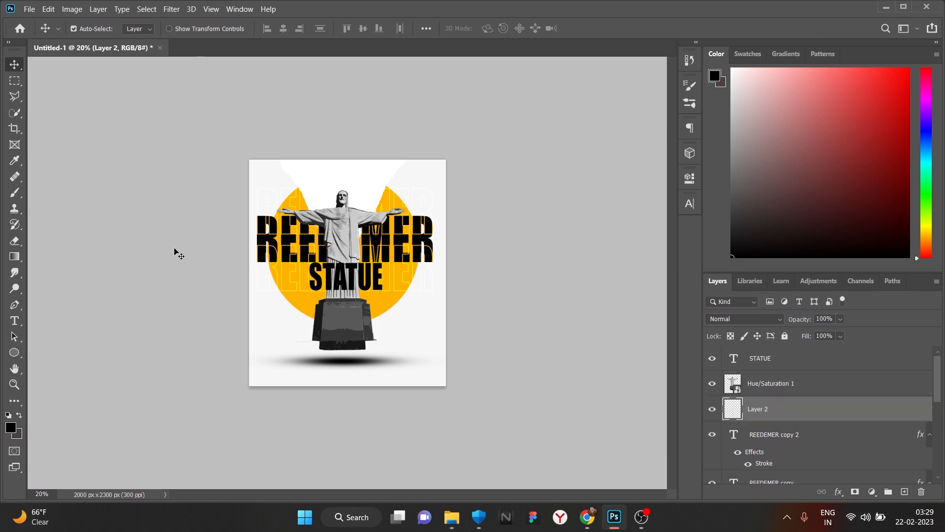
# - Check the brush and eraser settings, then delete Layer 2 and undo the deletion
pyautogui.press('b')
pyautogui.click(86, 24)
pyautogui.press('e')
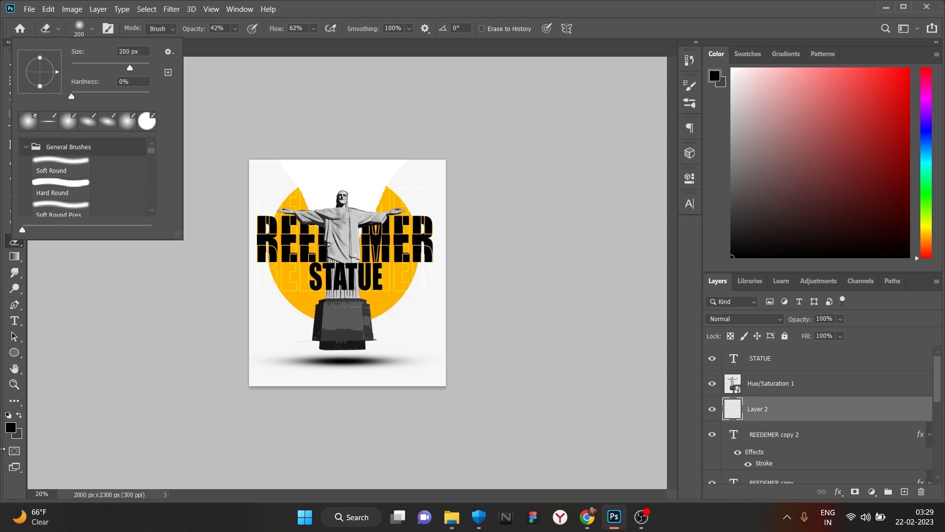
pyautogui.click(338, 197)
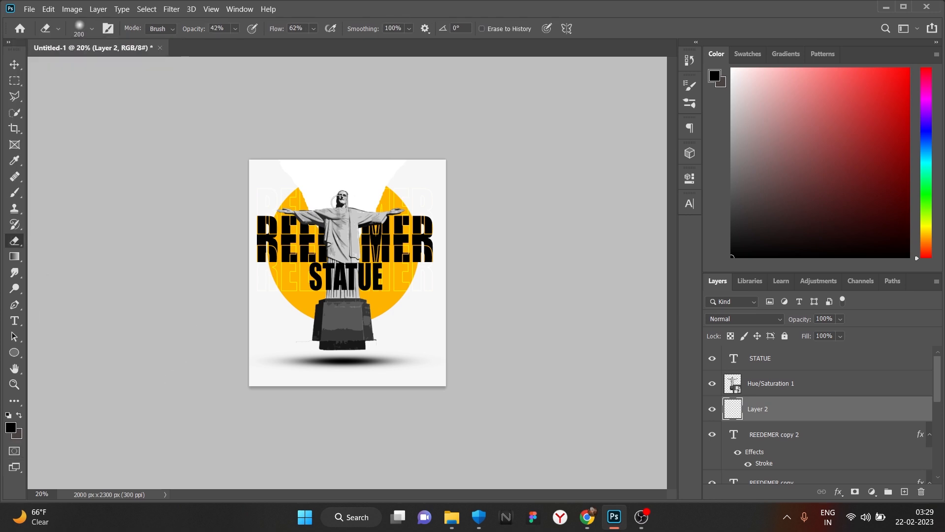
pyautogui.click(922, 492)
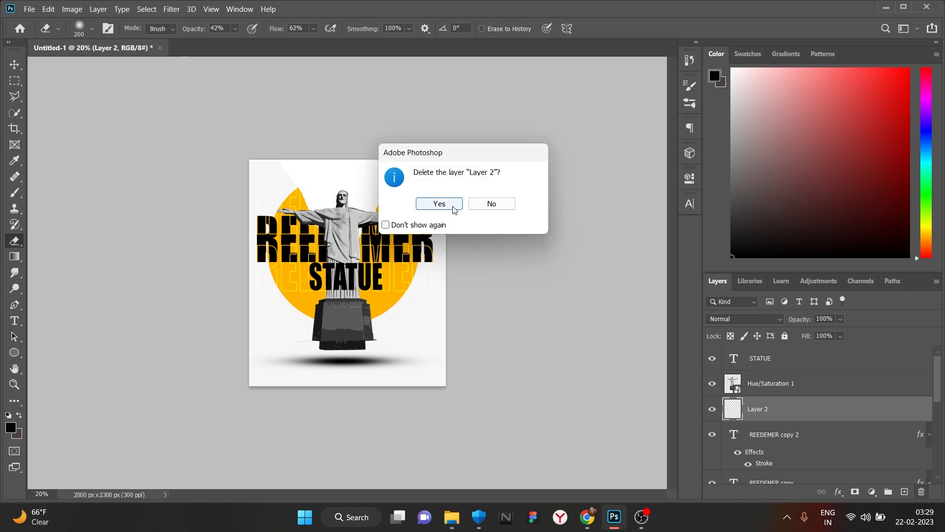
pyautogui.click(453, 208)
pyautogui.scroll(3, 859, 417)
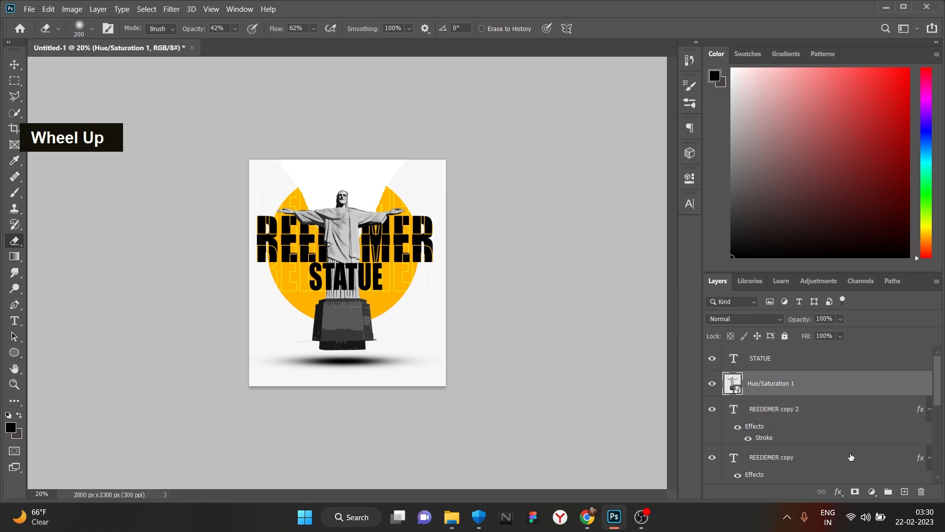
pyautogui.hotkey('ctrl', 'z')
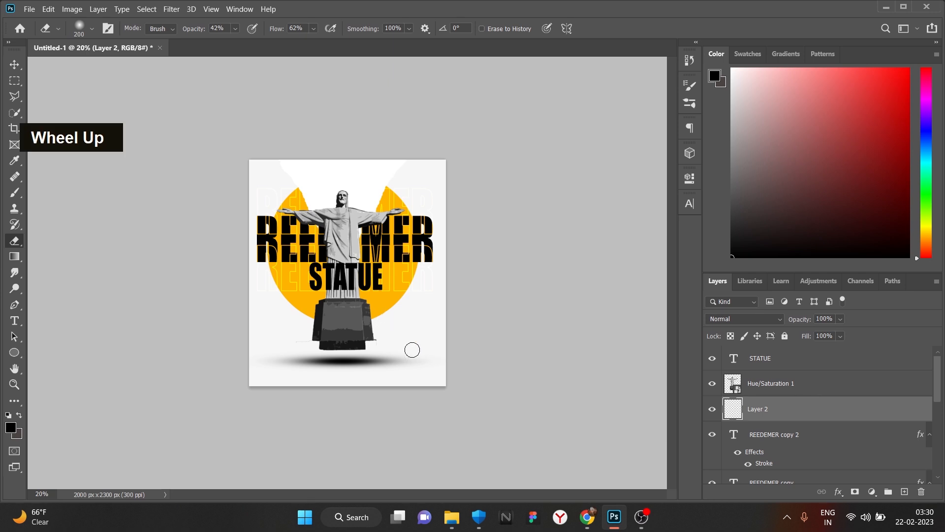
pyautogui.doubleClick(339, 357)
# - Set the foreground colour to black
pyautogui.click(10, 427)
pyautogui.moveTo(603, 345); pyautogui.dragTo(542, 271)
pyautogui.moveTo(610, 374); pyautogui.dragTo(543, 428)
pyautogui.click(815, 267)
# - Add a new empty Layer 3 above the STATUE layer
pyautogui.scroll(2, 818, 362)
pyautogui.click(818, 358)
pyautogui.click(905, 492)
pyautogui.doubleClick(385, 335)
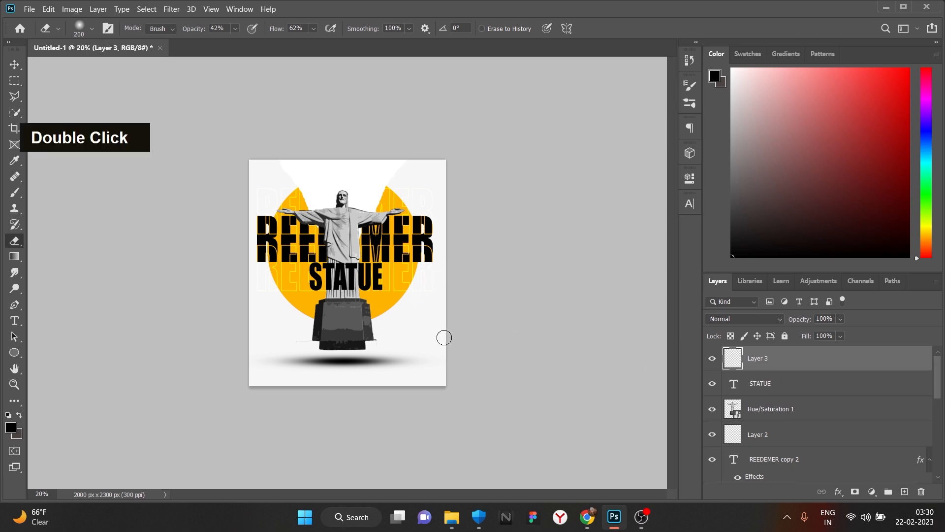
pyautogui.click(791, 418)
# - Test a soft brush dab on Layer 2, undo it, and lower brush opacity to 38%
pyautogui.click(92, 30)
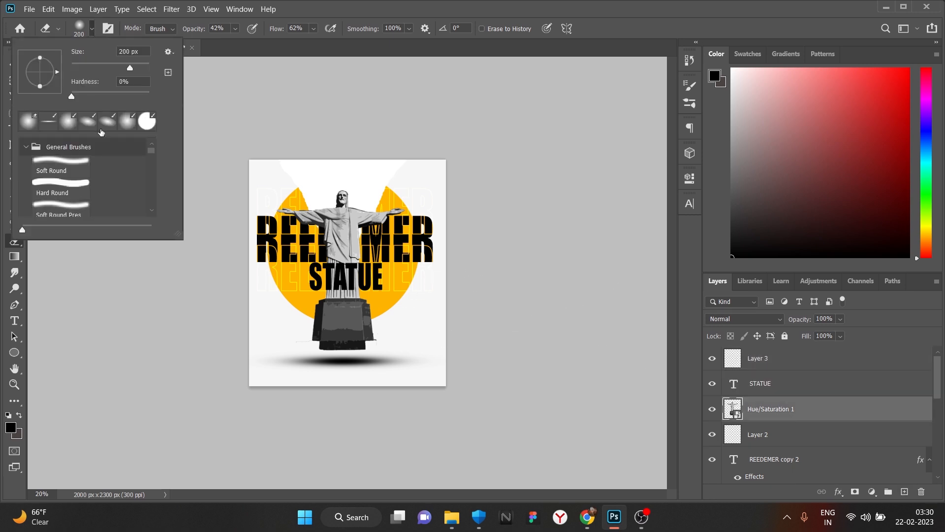
pyautogui.press('b')
pyautogui.click(800, 441)
pyautogui.click(387, 350)
pyautogui.hotkey('ctrl', 'z')
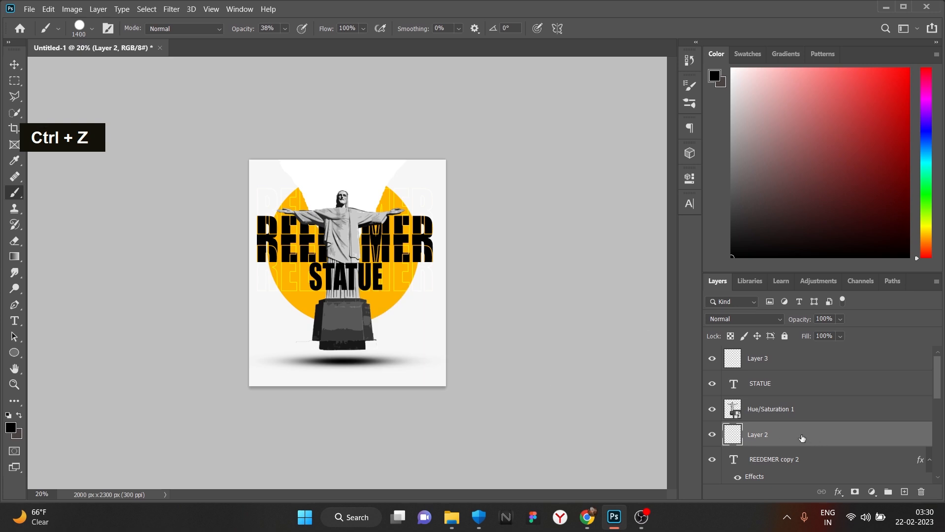
pyautogui.click(92, 30)
pyautogui.click(284, 29)
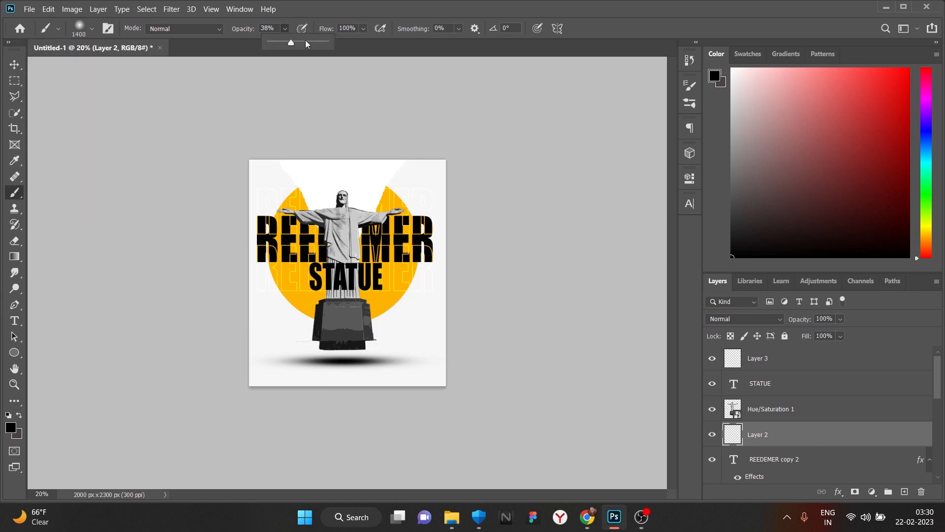
# - Set the brush to 175 px with 55% opacity
pyautogui.press('[')
pyautogui.press('[')
pyautogui.press('[')
pyautogui.press('[')
pyautogui.press('[')
pyautogui.press('[')
pyautogui.press('[')
pyautogui.press('[')
pyautogui.press('[')
pyautogui.press('[')
pyautogui.press('[')
pyautogui.press('[')
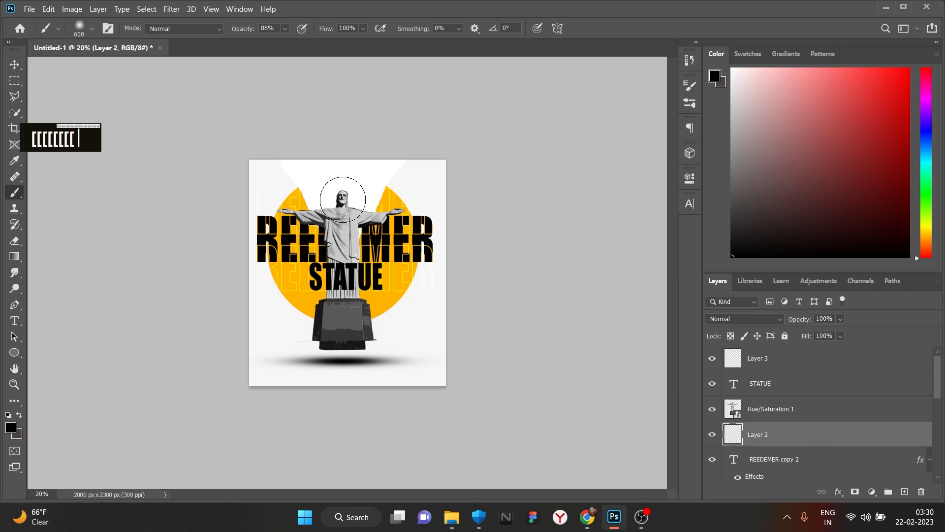
pyautogui.keyDown('alt'); pyautogui.scroll(3, 347, 244); pyautogui.keyUp('alt')
pyautogui.keyDown('alt'); pyautogui.scroll(1, 349, 140); pyautogui.keyUp('alt')
pyautogui.moveTo(354, 69); pyautogui.dragTo(359, 197)
pyautogui.keyDown('alt'); pyautogui.scroll(2, 362, 256); pyautogui.keyUp('alt')
pyautogui.press('[')
pyautogui.press('[')
pyautogui.moveTo(354, 271); pyautogui.dragTo(377, 335)
pyautogui.hotkey('ctrl', 'z')
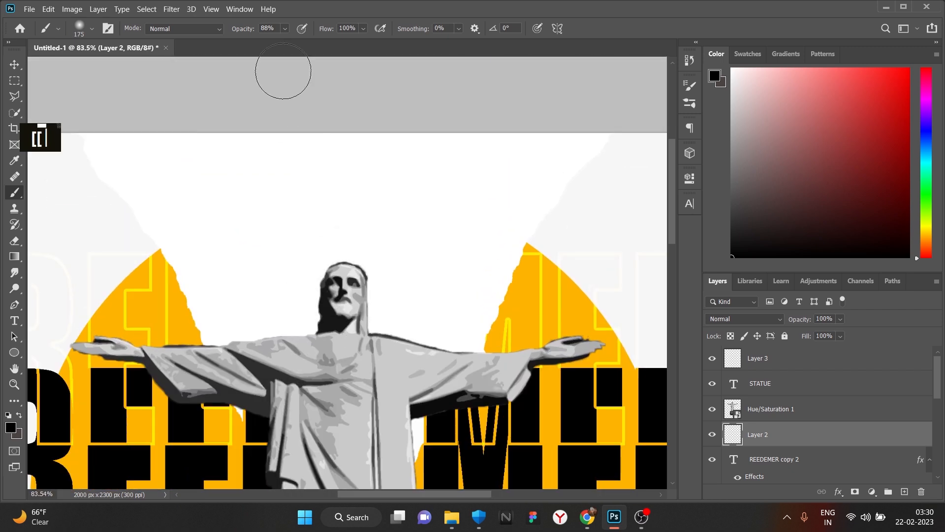
pyautogui.click(279, 44)
pyautogui.moveTo(372, 269); pyautogui.dragTo(374, 341)
# - Paint soft dark shadow around the statue's head and right arm on Layer 2, undoing extra strokes
pyautogui.moveTo(353, 281)
pyautogui.mouseDown()
pyautogui.moveTo(356, 307)
pyautogui.moveTo(404, 362)
pyautogui.moveTo(574, 403)
pyautogui.moveTo(488, 375)
pyautogui.moveTo(619, 391)
pyautogui.mouseUp()
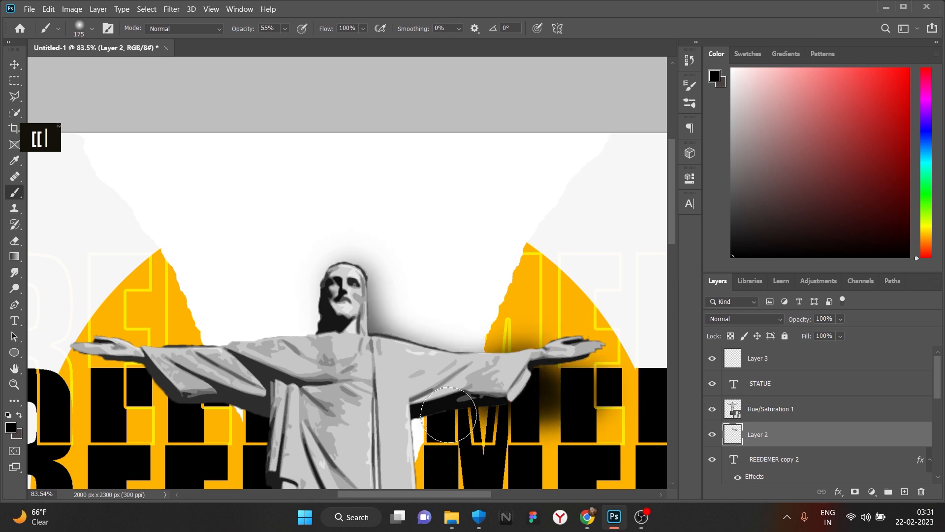
pyautogui.scroll(-5, 364, 354)
pyautogui.scroll(1, 360, 302)
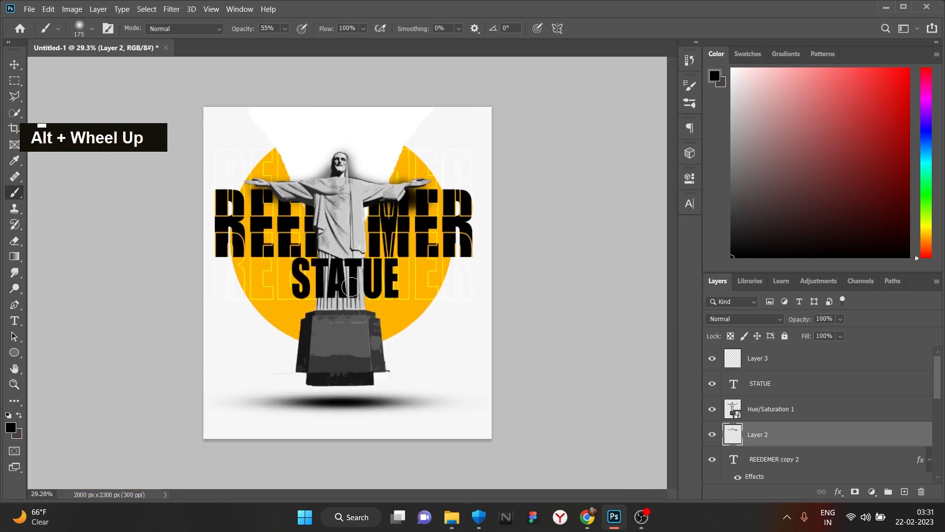
pyautogui.hotkey('ctrl', 'z')
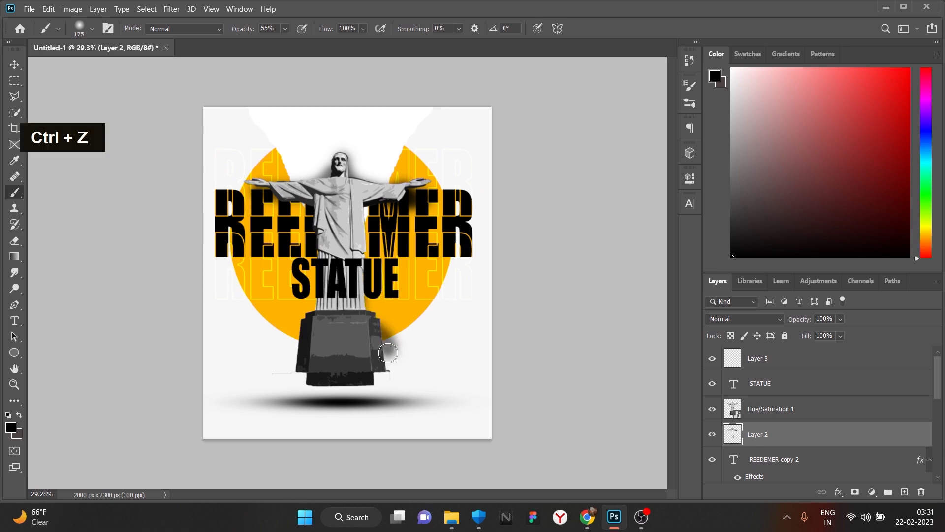
pyautogui.hotkey('ctrl', 'z')
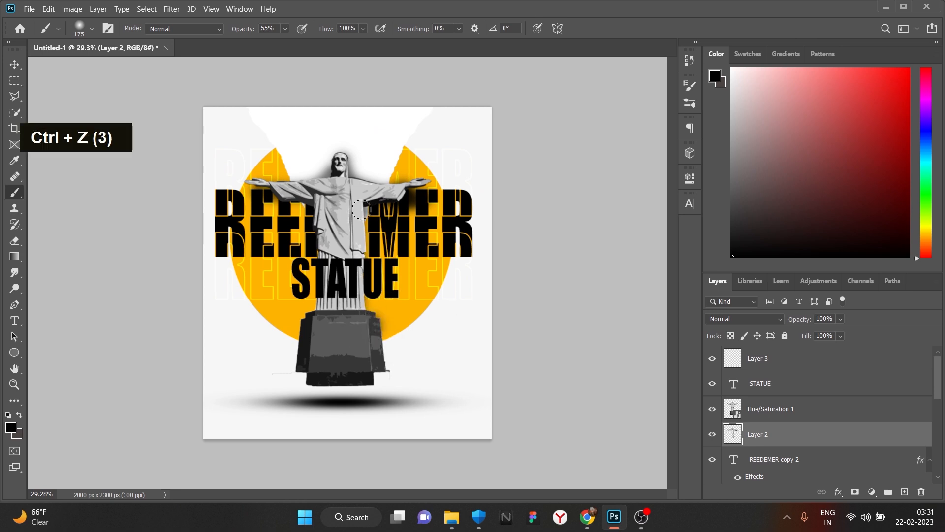
pyautogui.doubleClick(321, 302)
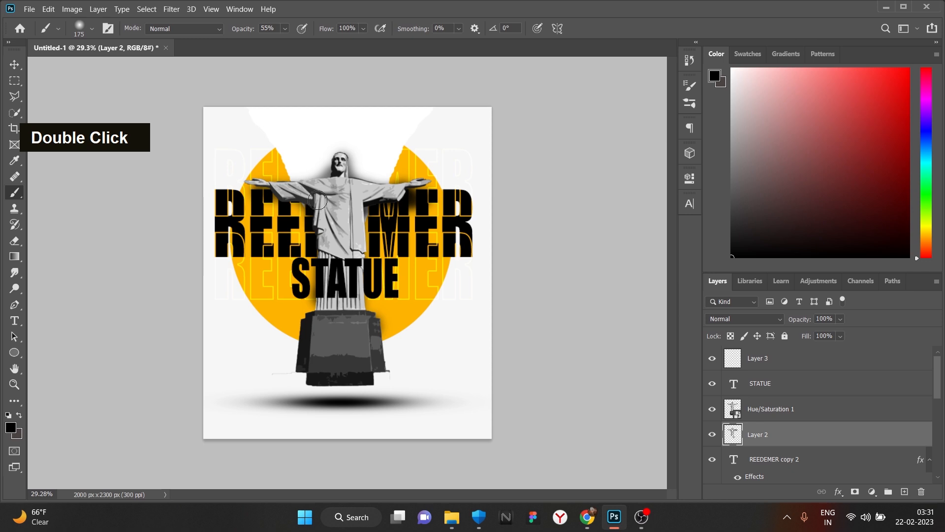
pyautogui.hotkey('ctrl', 'z')
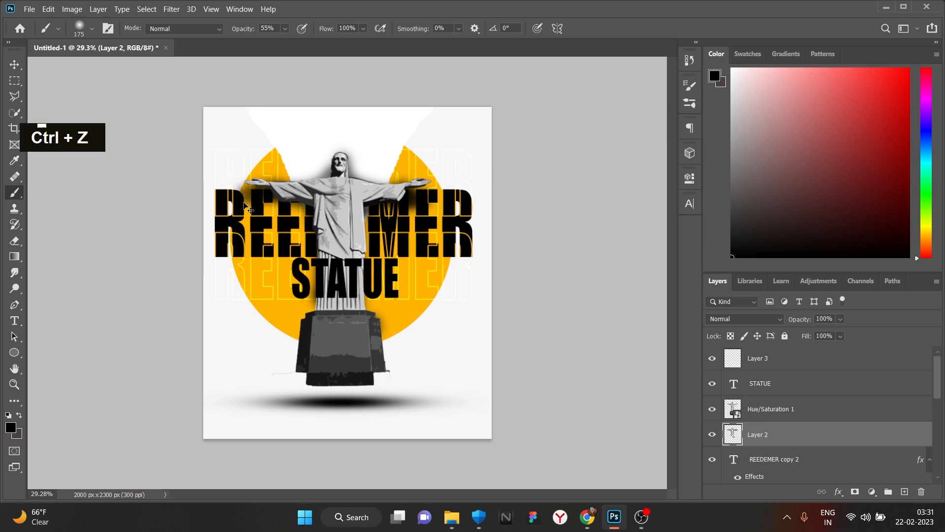
pyautogui.hotkey('ctrl', 'z')
pyautogui.scroll(-1, 248, 199)
pyautogui.scroll(2, 417, 209)
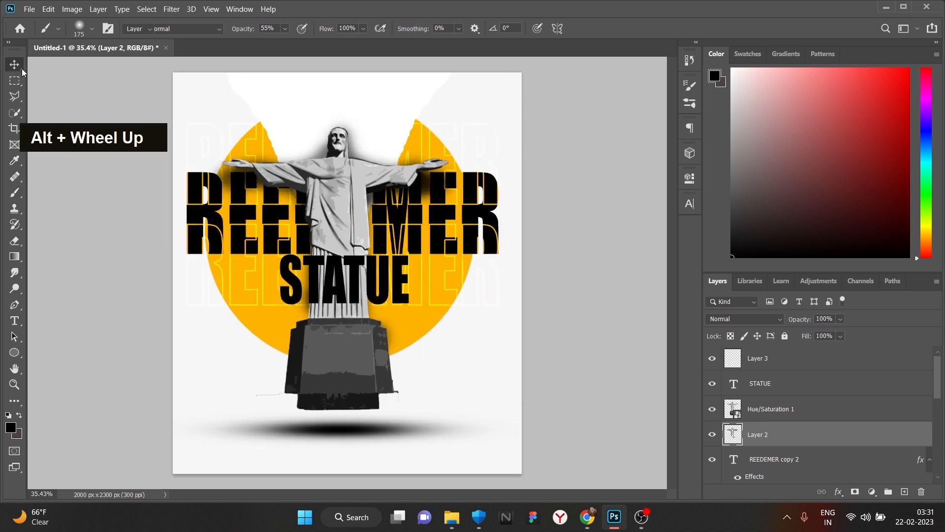
# - Select the ripped 4 copy and the other torn-paper layer together and open their layer options
pyautogui.click(417, 88)
pyautogui.scroll(-1, 805, 429)
pyautogui.keyDown('shift'); pyautogui.click(810, 439); pyautogui.keyUp('shift')
pyautogui.rightClick(811, 439)
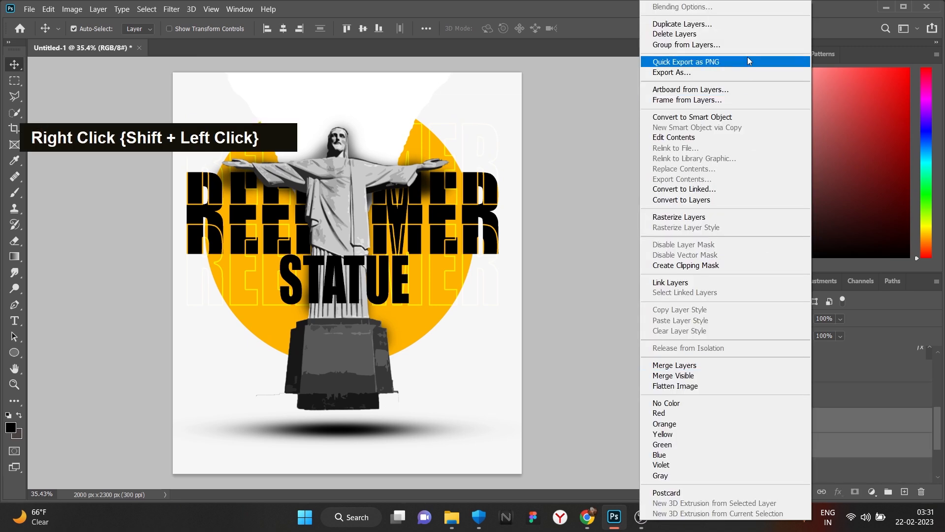
# - Convert both torn-paper layers into the ripped 4 copy smart object and distort its two corners
pyautogui.click(757, 118)
pyautogui.hotkey('ctrl', 't')
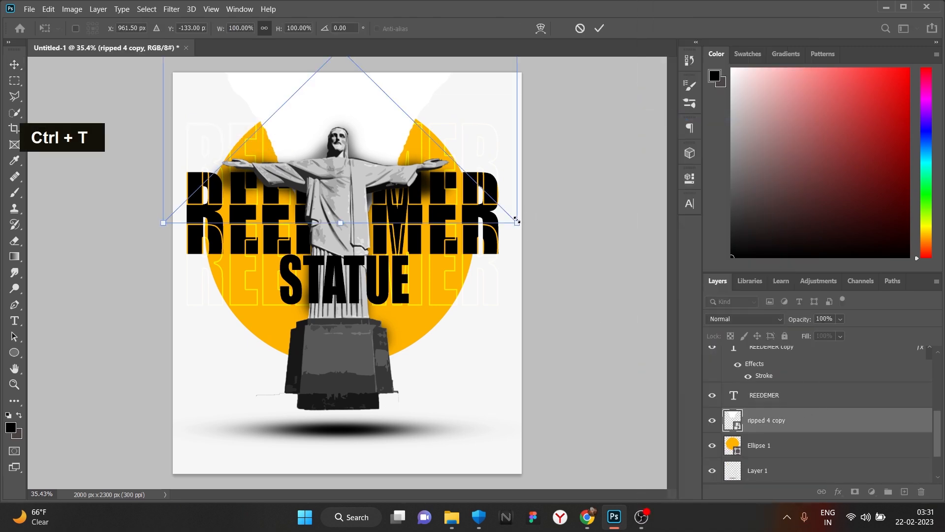
pyautogui.keyDown('ctrl'); pyautogui.moveTo(517, 222); pyautogui.dragTo(493, 228); pyautogui.keyUp('ctrl')
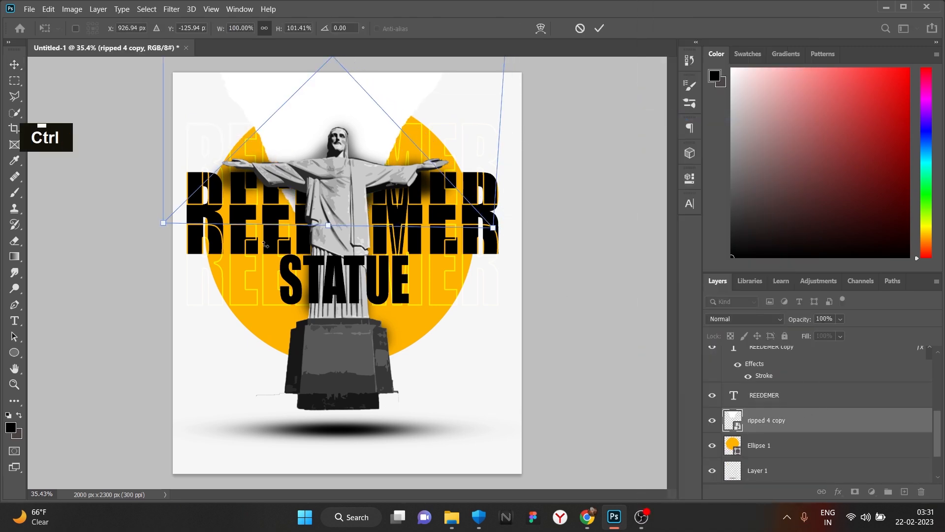
pyautogui.keyDown('ctrl'); pyautogui.moveTo(163, 222); pyautogui.dragTo(182, 232); pyautogui.keyUp('ctrl')
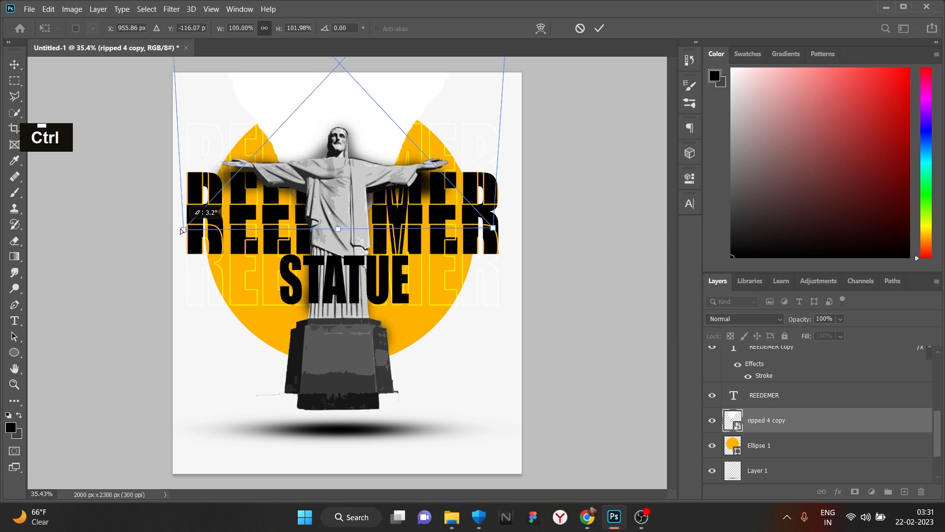
pyautogui.click(599, 28)
pyautogui.click(839, 490)
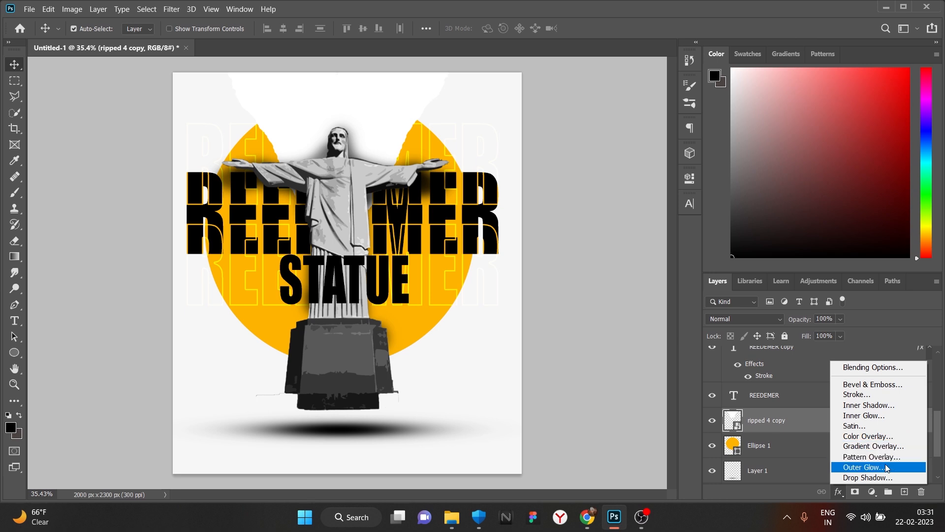
# - Add a Drop Shadow effect to the ripped 4 copy torn-paper layer
pyautogui.click(800, 420)
pyautogui.click(872, 492)
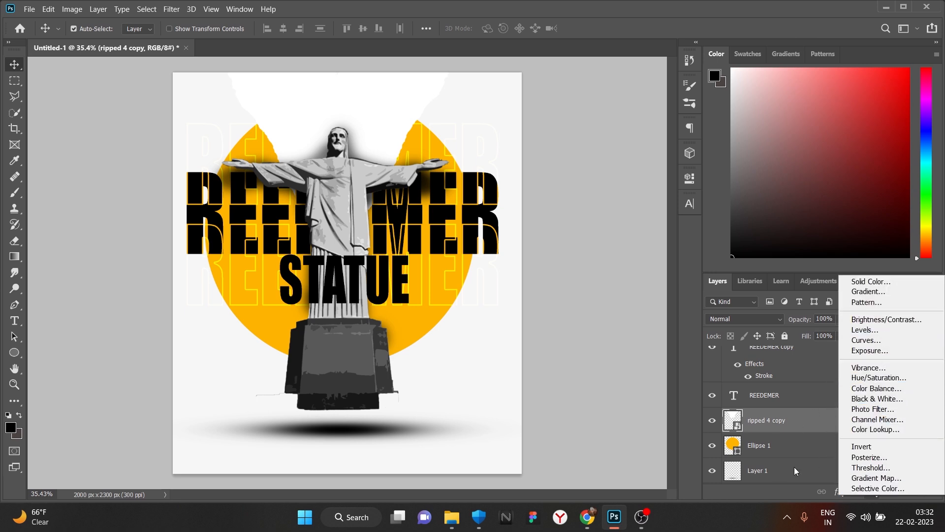
pyautogui.click(791, 449)
pyautogui.click(838, 492)
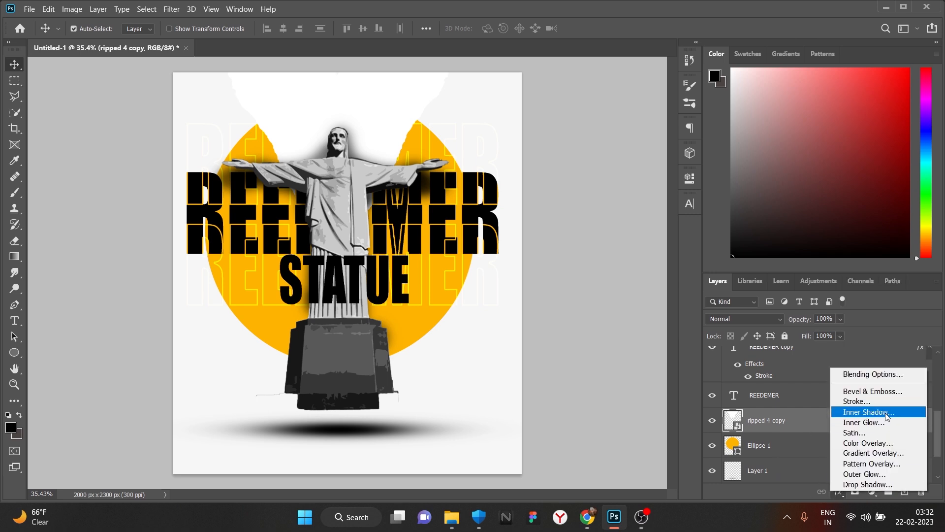
pyautogui.click(890, 485)
pyautogui.click(892, 87)
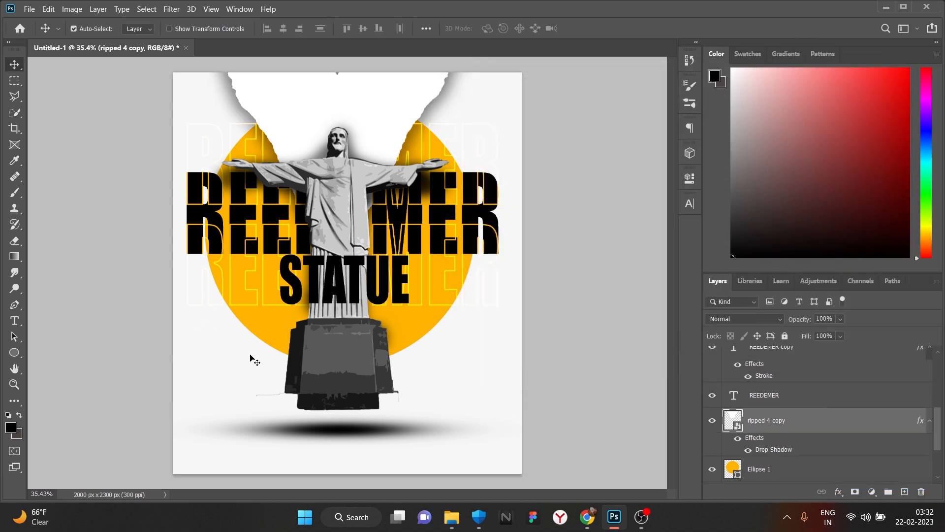
# - Give Ellipse 1 a Drop Shadow with opacity 51, spread 24 and size 125
pyautogui.click(276, 346)
pyautogui.click(838, 492)
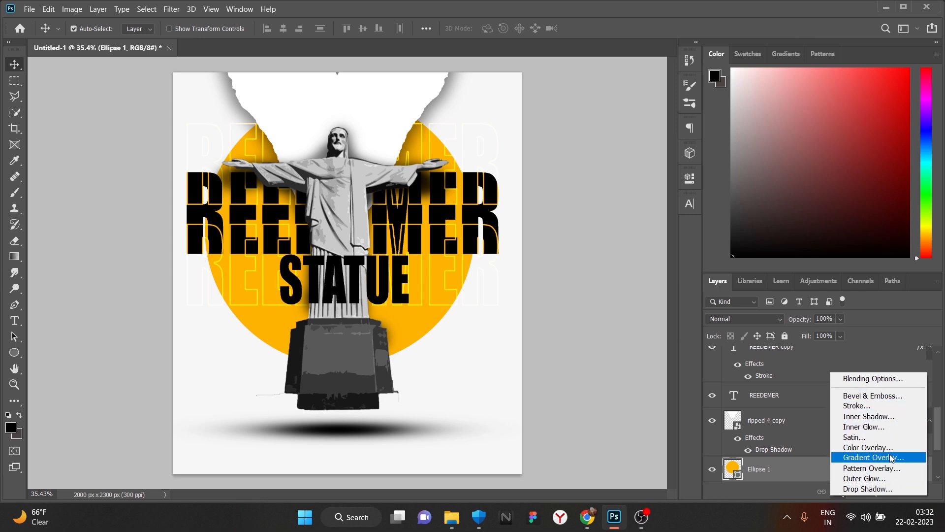
pyautogui.click(868, 488)
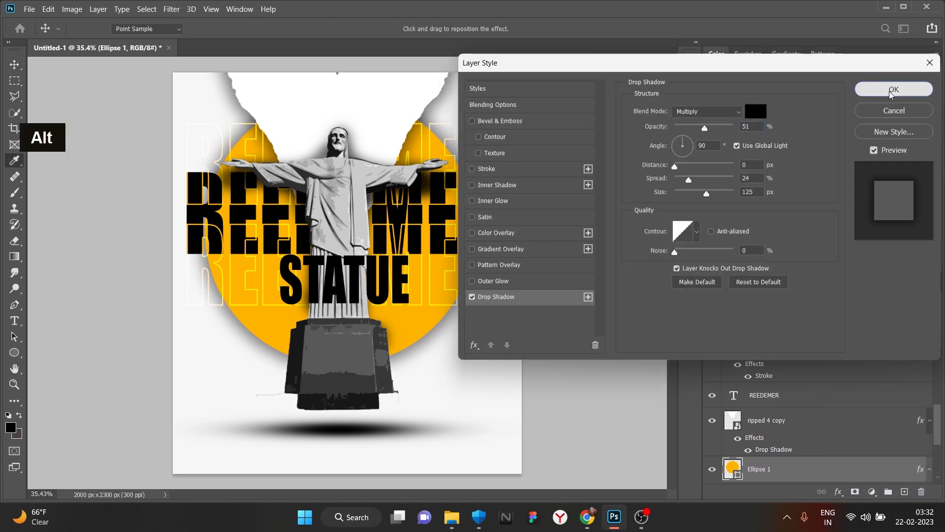
pyautogui.click(893, 87)
pyautogui.keyDown('alt'); pyautogui.scroll(-3, 330, 270); pyautogui.keyUp('alt')
pyautogui.keyDown('alt'); pyautogui.scroll(2, 330, 270); pyautogui.keyUp('alt')
pyautogui.keyDown('alt'); pyautogui.scroll(-3, 338, 282); pyautogui.keyUp('alt')
pyautogui.keyDown('alt'); pyautogui.scroll(3, 345, 295); pyautogui.keyUp('alt')
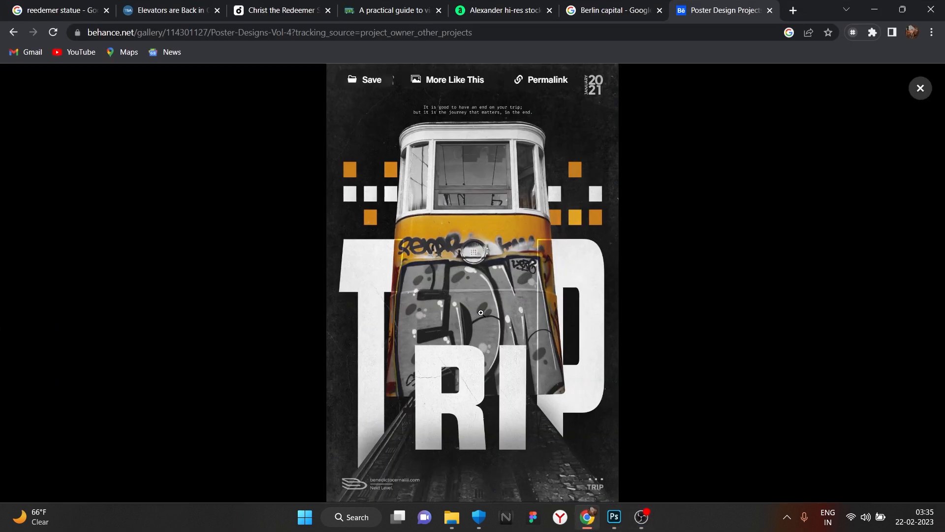
# - Look over the Downloads > r1 folder in File Explorer, then go back to Photoshop
pyautogui.click(452, 517)
pyautogui.moveTo(623, 524)
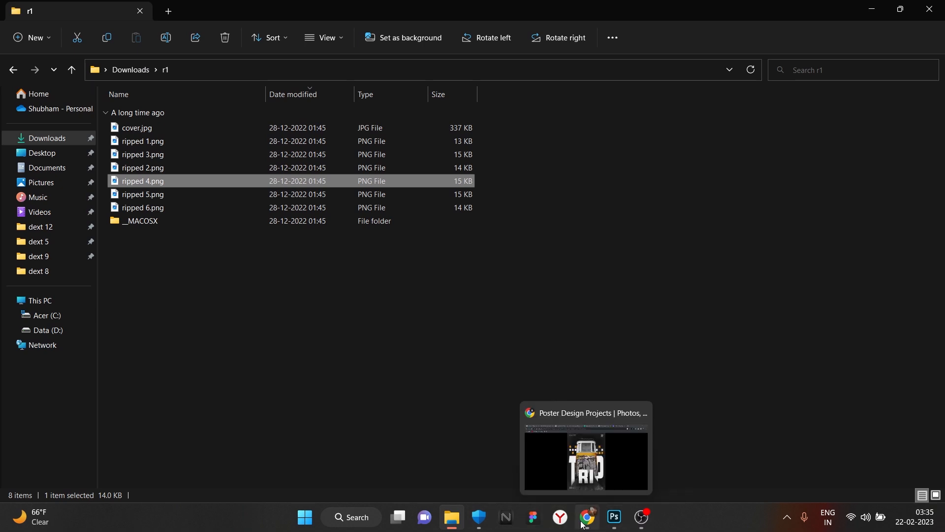
pyautogui.click(574, 473)
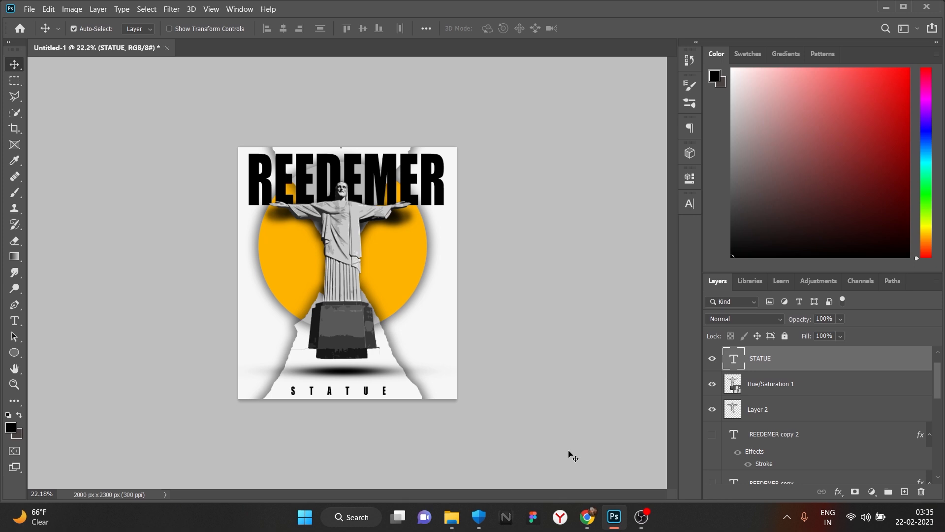
# - Hide Layer 2's painted shadow and delete the layer
pyautogui.click(713, 409)
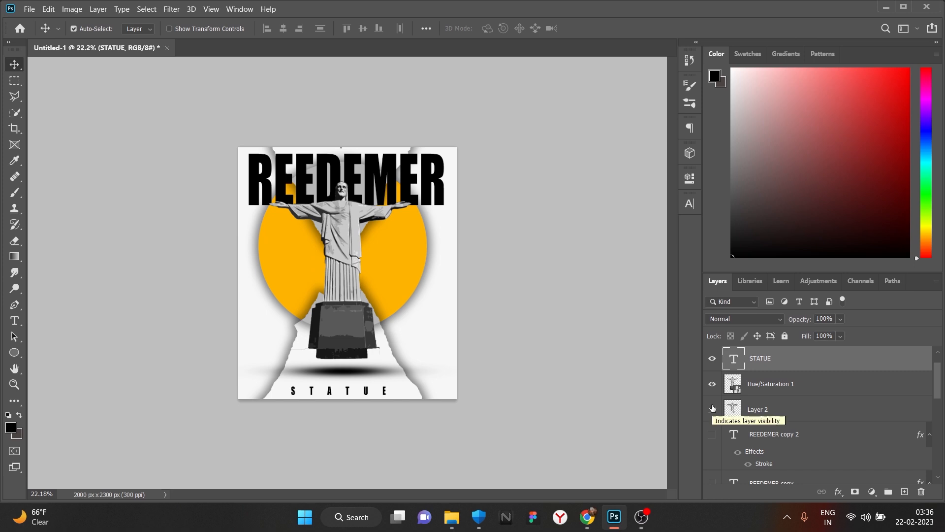
pyautogui.click(803, 419)
pyautogui.click(921, 492)
pyautogui.click(451, 206)
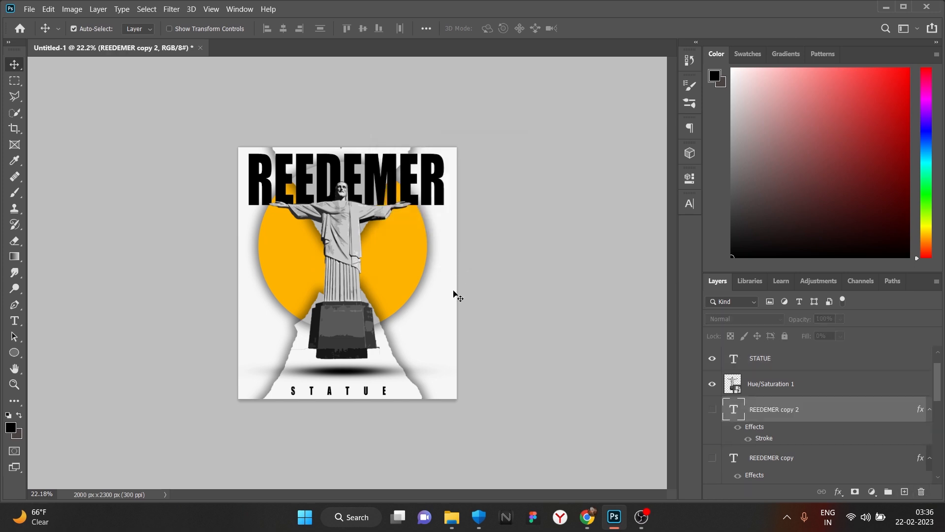
pyautogui.scroll(-1, 424, 284)
pyautogui.scroll(1, 425, 284)
# - Try a 9% opacity Drop Shadow on REEDEMER, cancel it, then switch to File Explorer
pyautogui.click(832, 493)
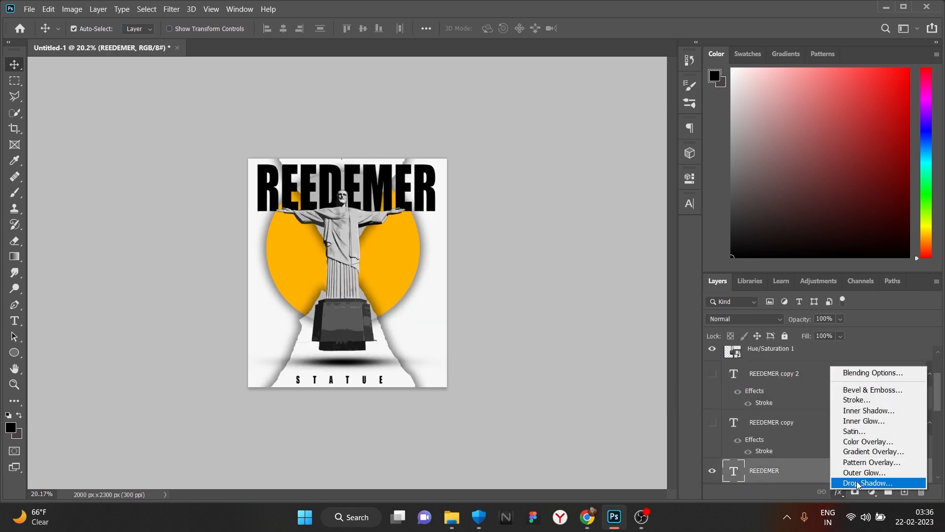
pyautogui.click(815, 481)
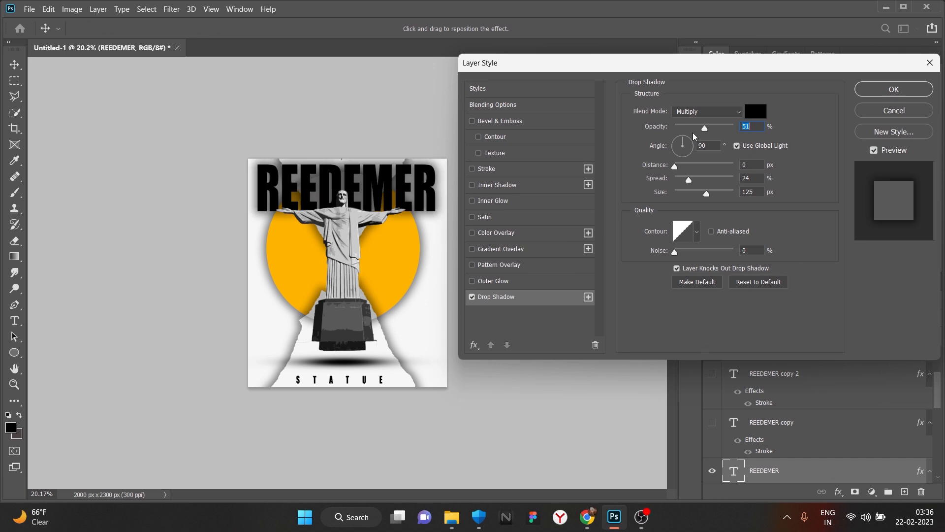
pyautogui.moveTo(705, 127); pyautogui.dragTo(680, 127)
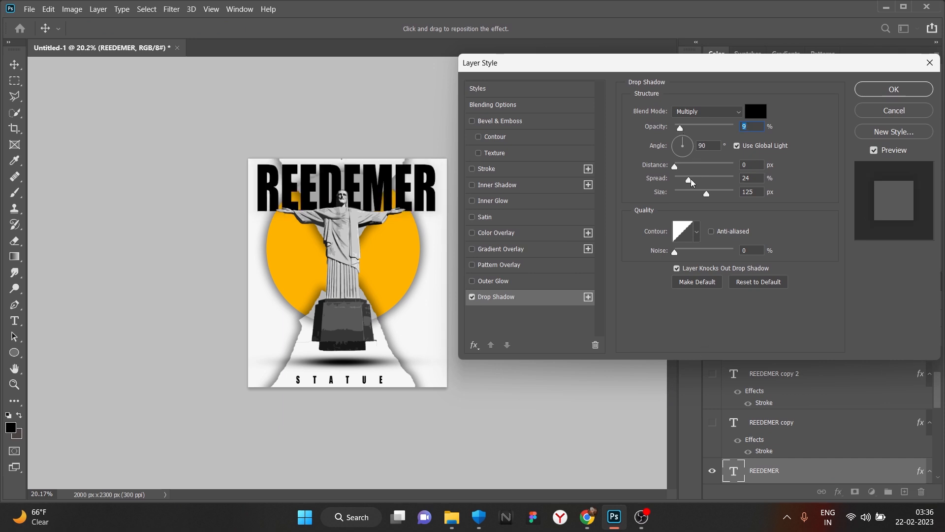
pyautogui.click(895, 109)
pyautogui.scroll(-1, 385, 326)
pyautogui.click(460, 526)
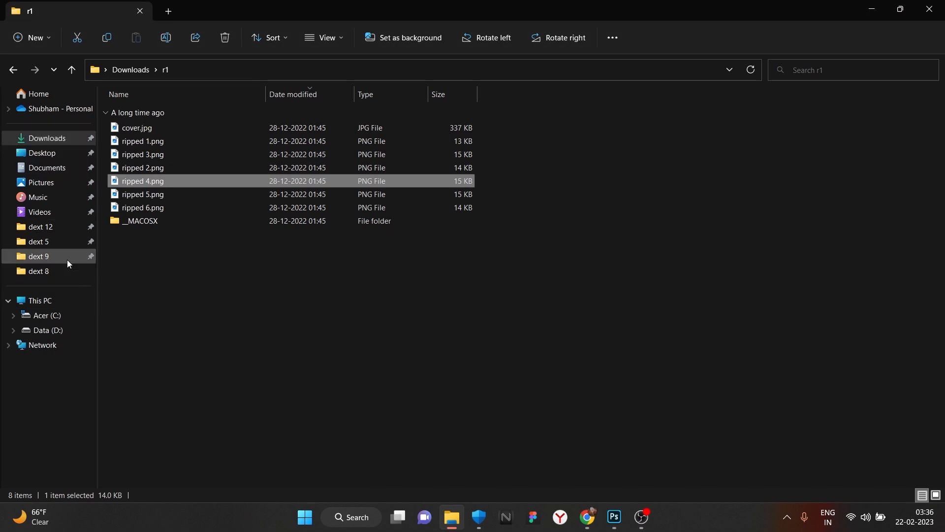
# - Navigate File Explorer through This PC and the Data (D:) drive to the dextop folder
pyautogui.click(61, 270)
pyautogui.scroll(-1, 805, 332)
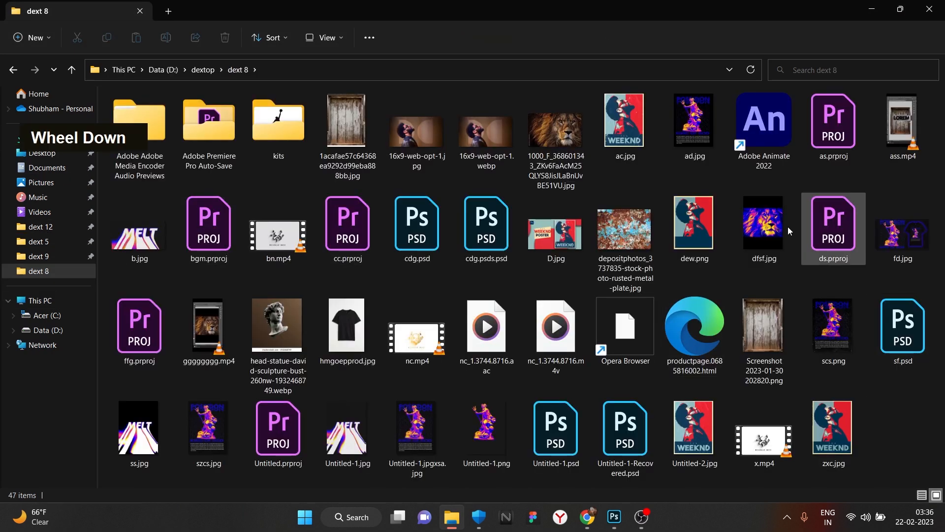
pyautogui.press('super+d')
pyautogui.click(452, 517)
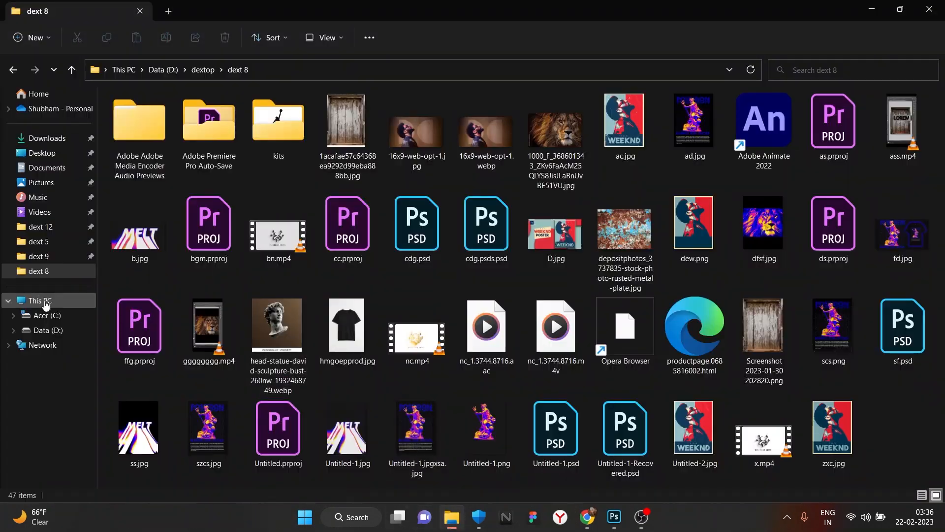
pyautogui.doubleClick(58, 299)
pyautogui.doubleClick(310, 129)
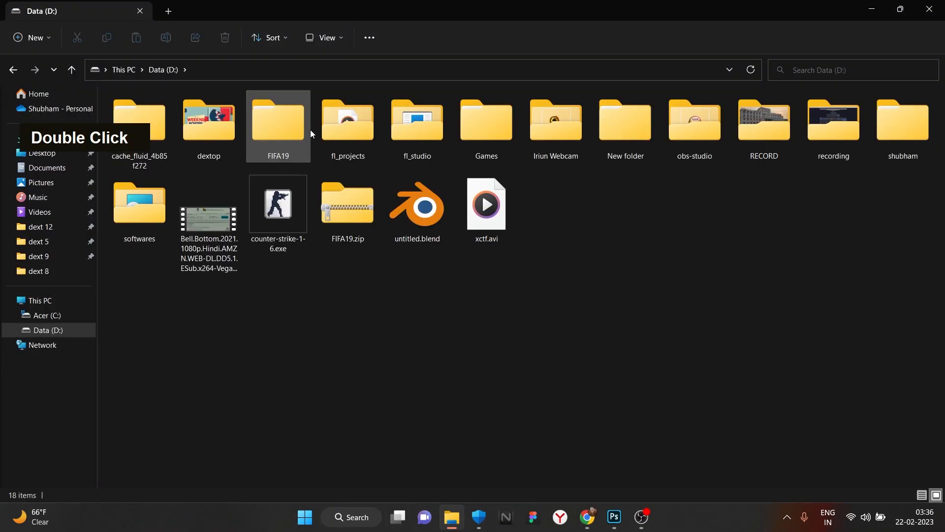
pyautogui.doubleClick(206, 129)
pyautogui.click(18, 73)
pyautogui.doubleClick(205, 150)
# - Search the dext 3, dext 5, dext 6 and dext 8 folders for the DEADPOOL file
pyautogui.doubleClick(424, 141)
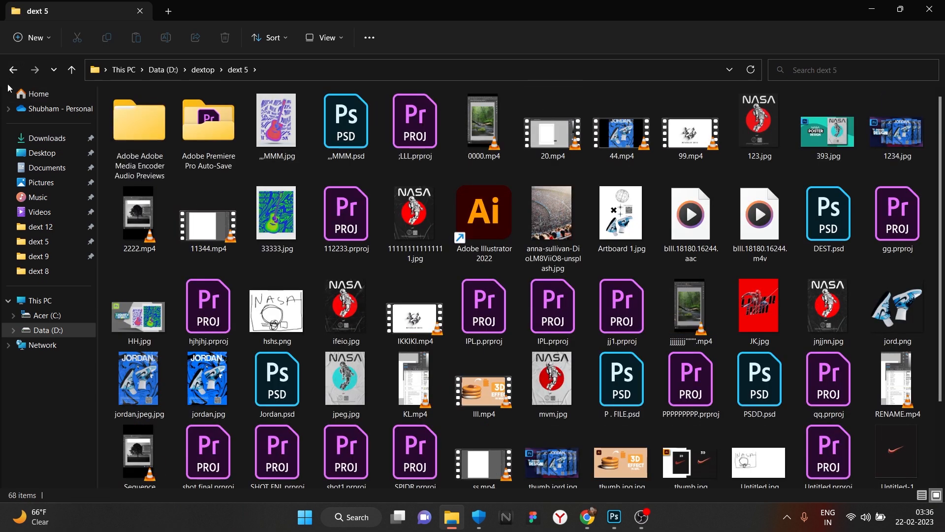
pyautogui.click(13, 69)
pyautogui.doubleClick(484, 123)
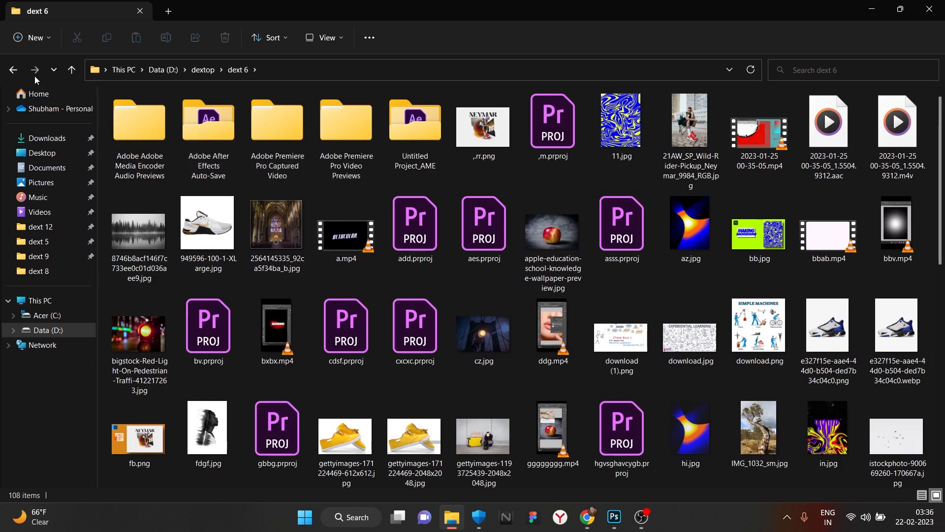
pyautogui.click(13, 69)
pyautogui.doubleClick(556, 123)
pyautogui.scroll(1, 668, 313)
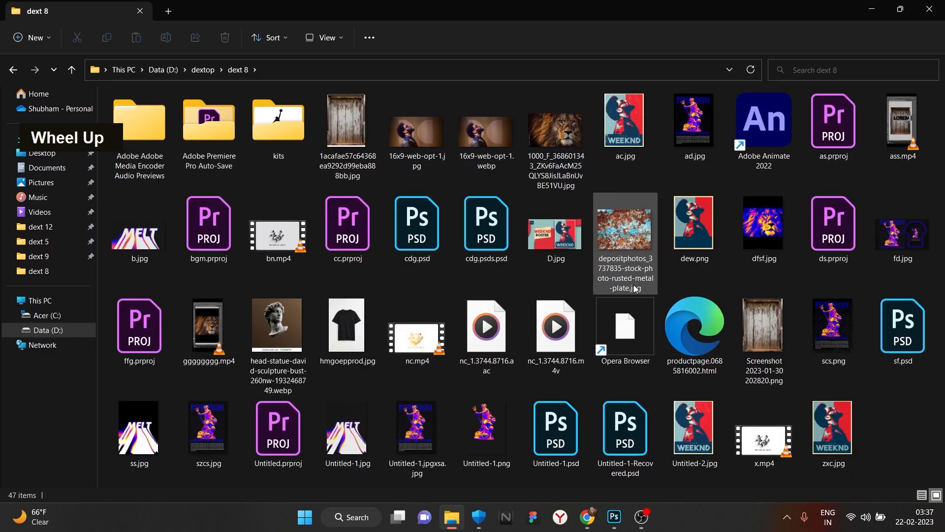
pyautogui.click(13, 69)
pyautogui.doubleClick(412, 148)
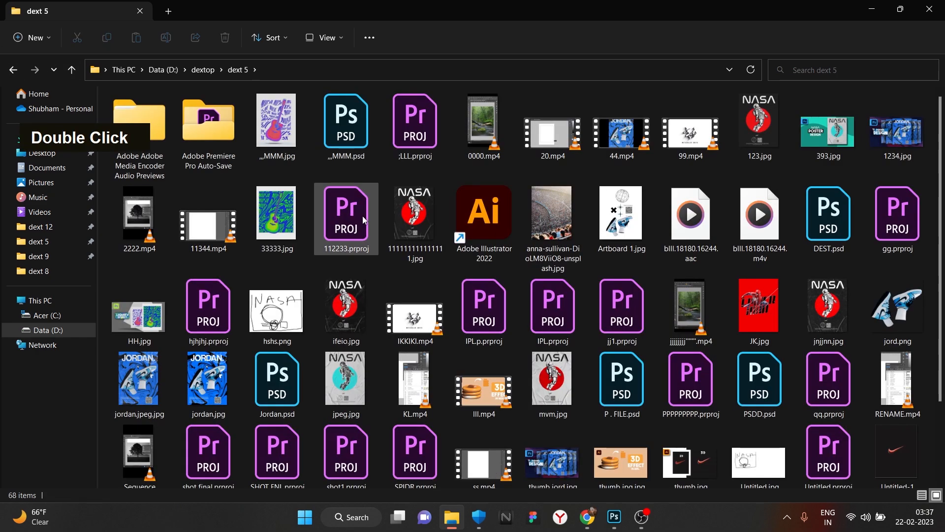
pyautogui.scroll(-2, 340, 227)
pyautogui.click(13, 69)
pyautogui.doubleClick(338, 132)
pyautogui.scroll(-5, 388, 205)
pyautogui.scroll(5, 389, 206)
pyautogui.click(13, 70)
pyautogui.doubleClick(486, 134)
pyautogui.scroll(-5, 427, 237)
pyautogui.scroll(5, 426, 237)
pyautogui.click(13, 70)
pyautogui.doubleClick(546, 126)
pyautogui.click(14, 70)
# - Open DC DEADPOOL.psd from the dext 9 folder in Photoshop
pyautogui.doubleClick(553, 163)
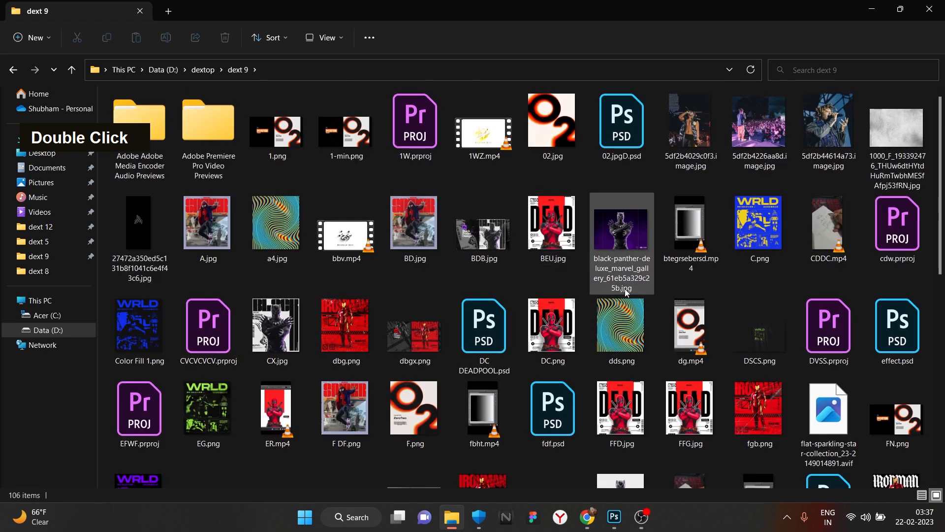
pyautogui.scroll(-5, 624, 290)
pyautogui.scroll(5, 548, 306)
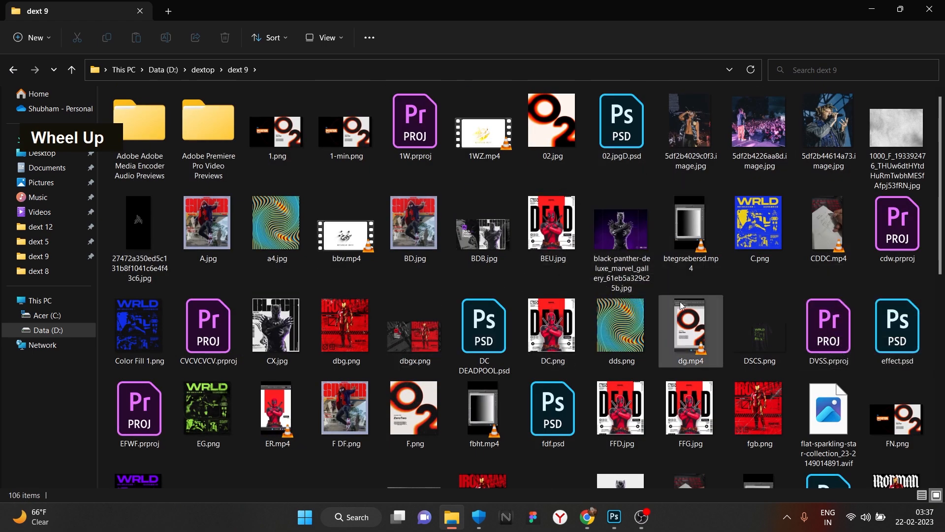
pyautogui.scroll(-6, 669, 296)
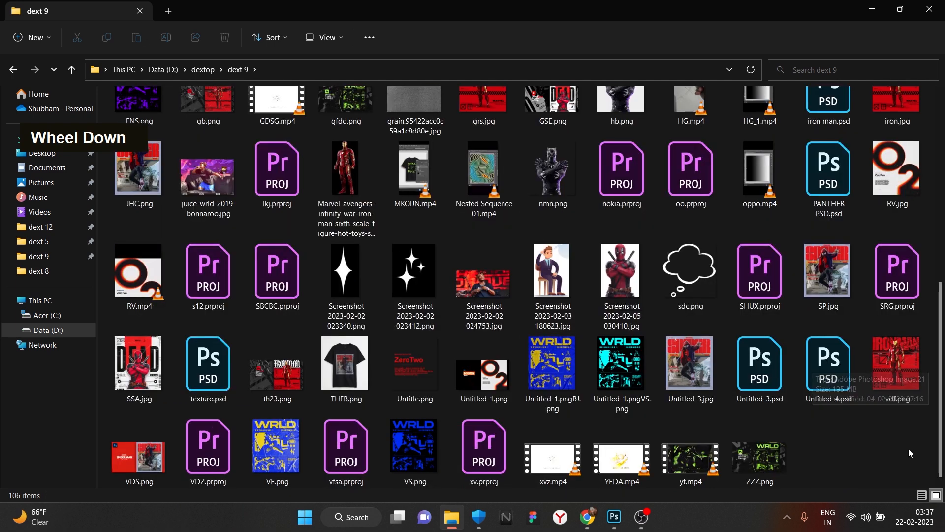
pyautogui.scroll(4, 837, 236)
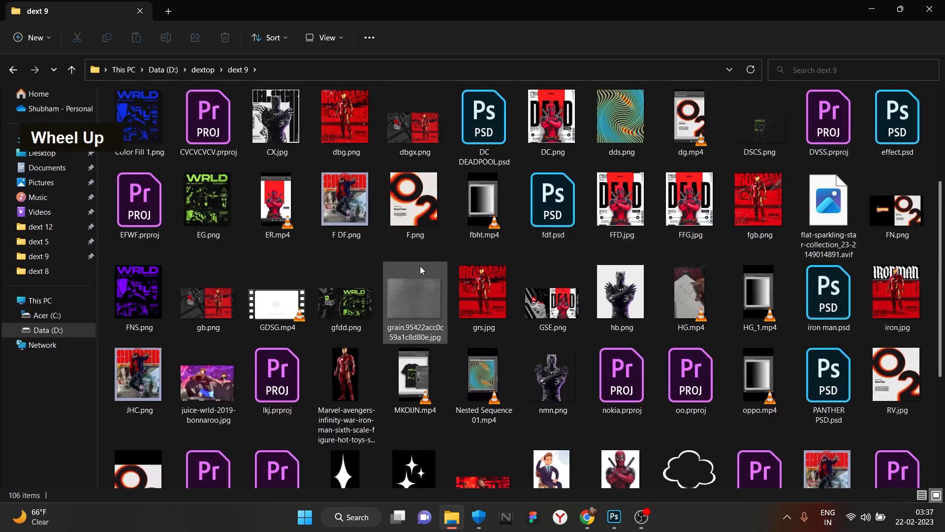
pyautogui.doubleClick(485, 116)
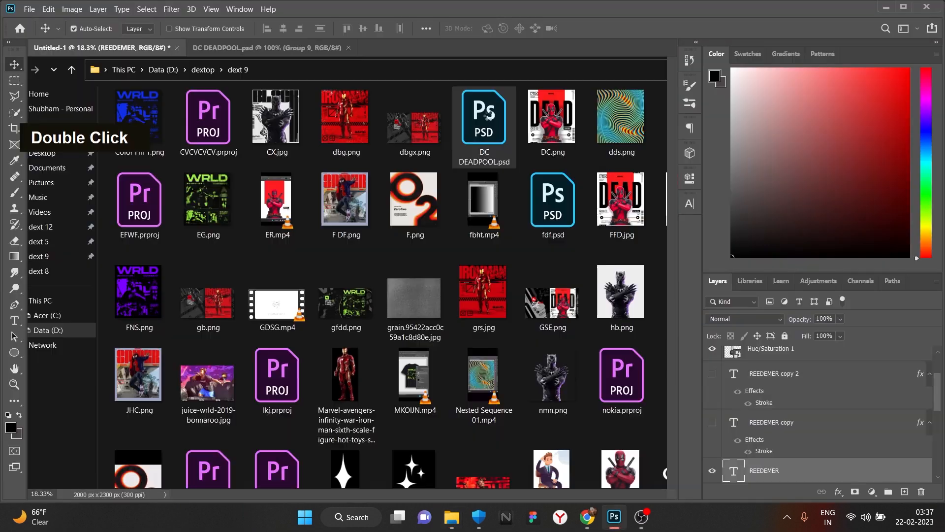
# - Drag the small caption text onto the REEDEMER poster and resize it there
pyautogui.moveTo(209, 383); pyautogui.dragTo(151, 67)
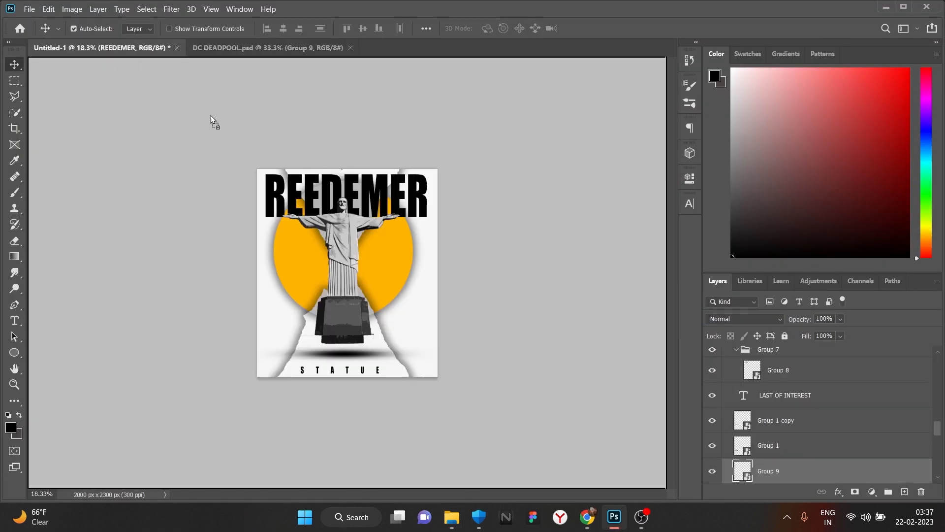
pyautogui.moveTo(305, 275); pyautogui.dragTo(272, 370)
pyautogui.hotkey('ctrl', 't')
pyautogui.keyDown('alt'); pyautogui.scroll(1, 265, 344); pyautogui.keyUp('alt')
pyautogui.click(601, 31)
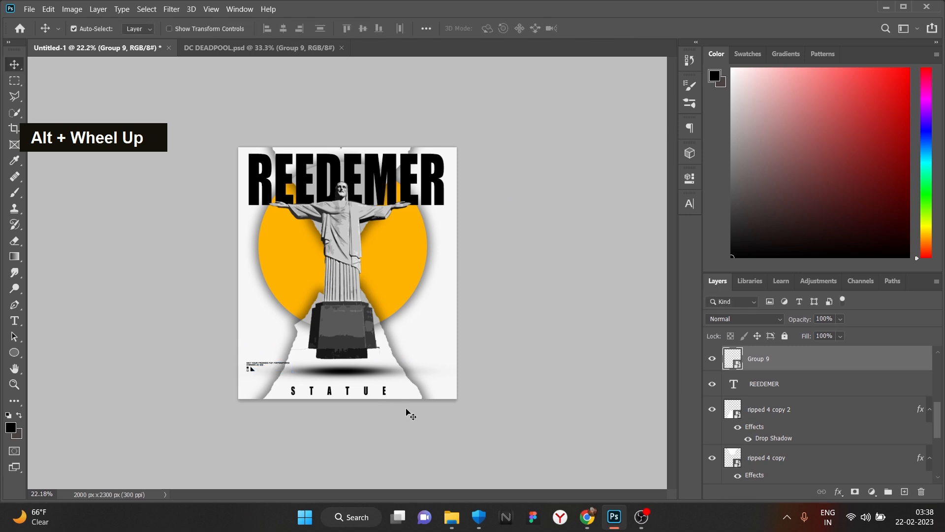
# - Group the icons and NEW POSTER caption, convert the group to a smart object, and drag it to REEDEMER
pyautogui.click(261, 48)
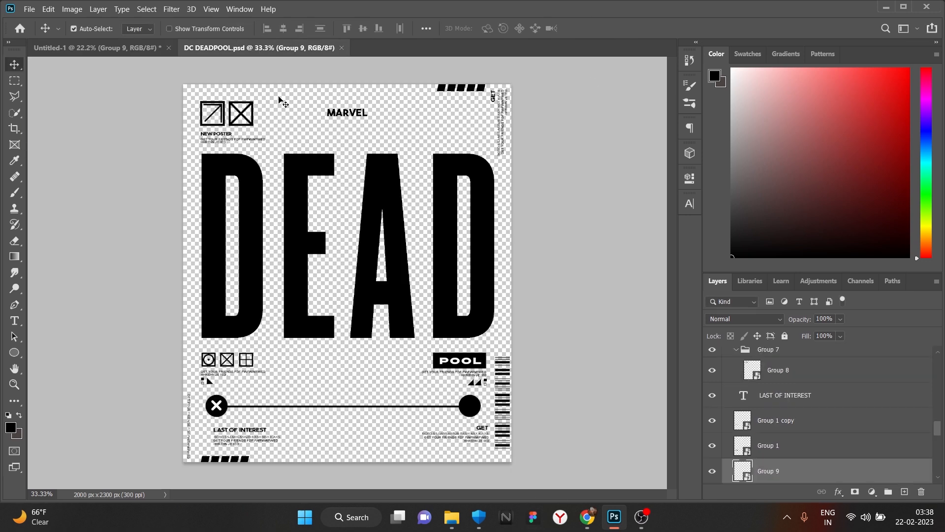
pyautogui.click(236, 120)
pyautogui.hotkey('ctrl', 't')
pyautogui.moveTo(223, 125); pyautogui.dragTo(242, 132)
pyautogui.hotkey('ctrl', 'g')
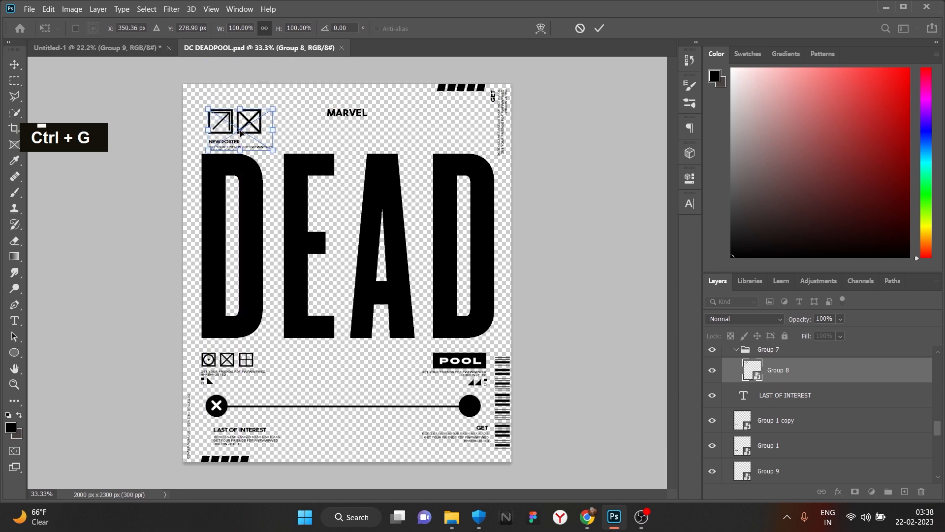
pyautogui.press('Return')
pyautogui.rightClick(818, 371)
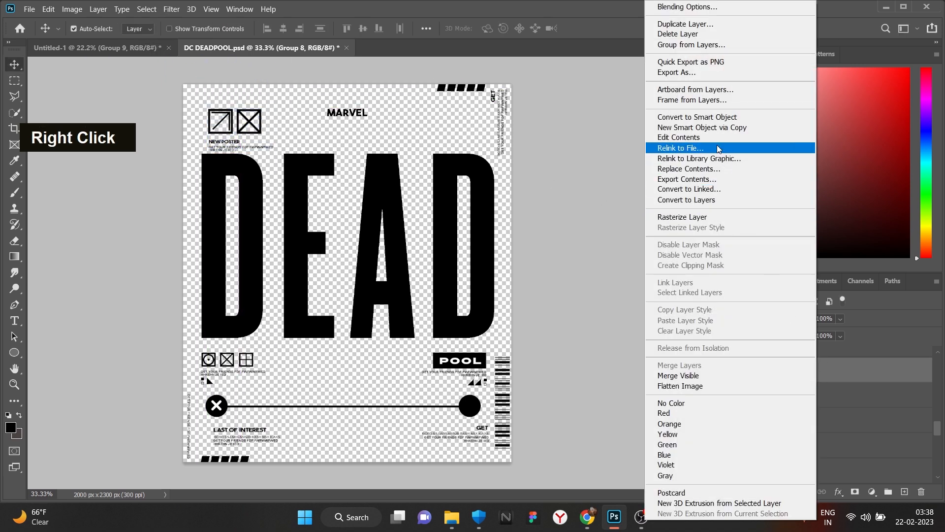
pyautogui.click(717, 118)
pyautogui.moveTo(238, 132); pyautogui.dragTo(268, 347)
pyautogui.click(449, 520)
pyautogui.click(451, 518)
# - Merge the four rotated texts into one smart object and place it at the poster's top right
pyautogui.click(241, 48)
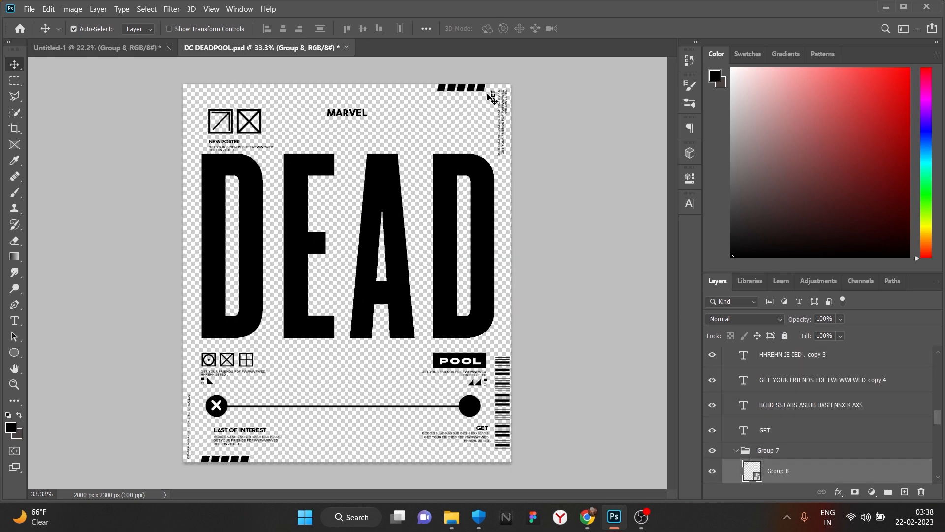
pyautogui.click(518, 135)
pyautogui.press('ctrl')
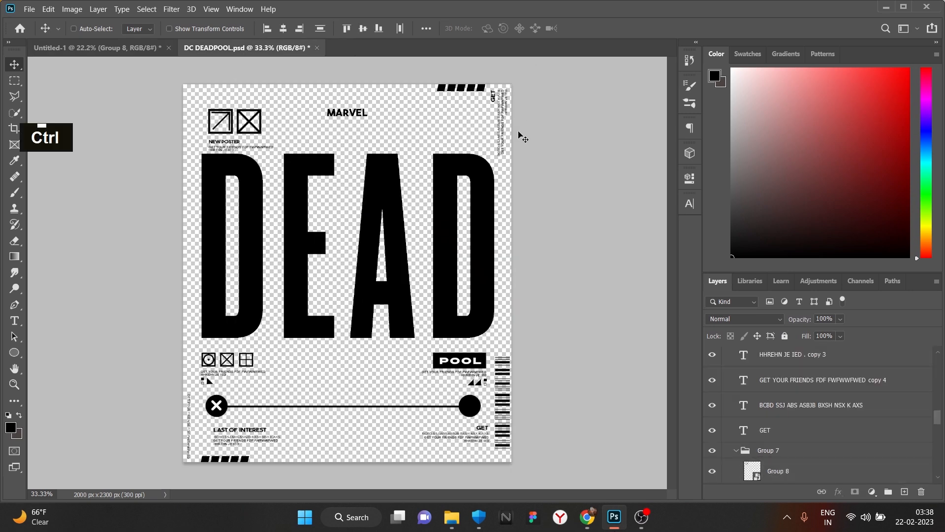
pyautogui.click(495, 101)
pyautogui.moveTo(494, 101); pyautogui.dragTo(441, 261)
pyautogui.hotkey('ctrl', 'z')
pyautogui.rightClick(824, 382)
pyautogui.click(757, 156)
pyautogui.moveTo(447, 168); pyautogui.dragTo(448, 153)
# - Duplicate the rotated text strip and move the copy to the poster's lower-left edge
pyautogui.hotkey('ctrl', 'j')
pyautogui.hotkey('ctrl', 't')
pyautogui.moveTo(450, 161); pyautogui.dragTo(239, 369)
pyautogui.click(599, 28)
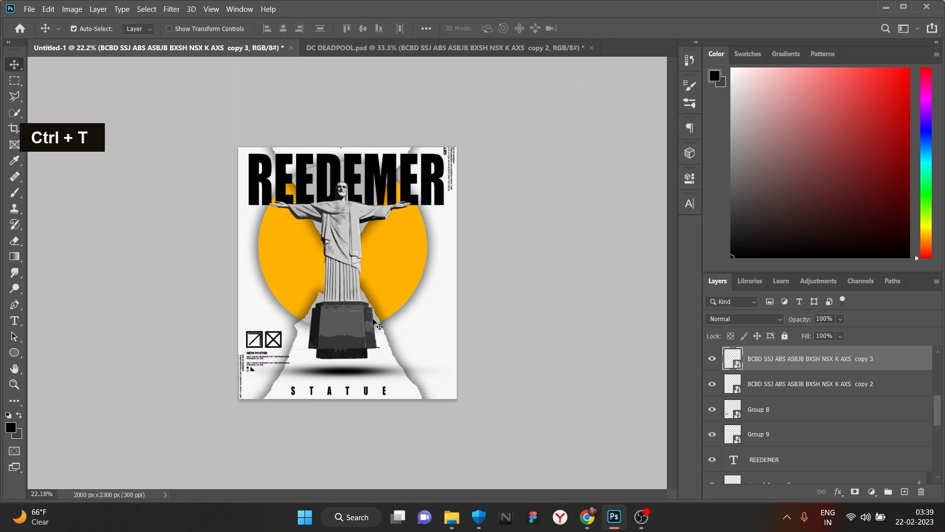
pyautogui.hotkey('ctrl', 'z')
pyautogui.hotkey('ctrl', 'z')
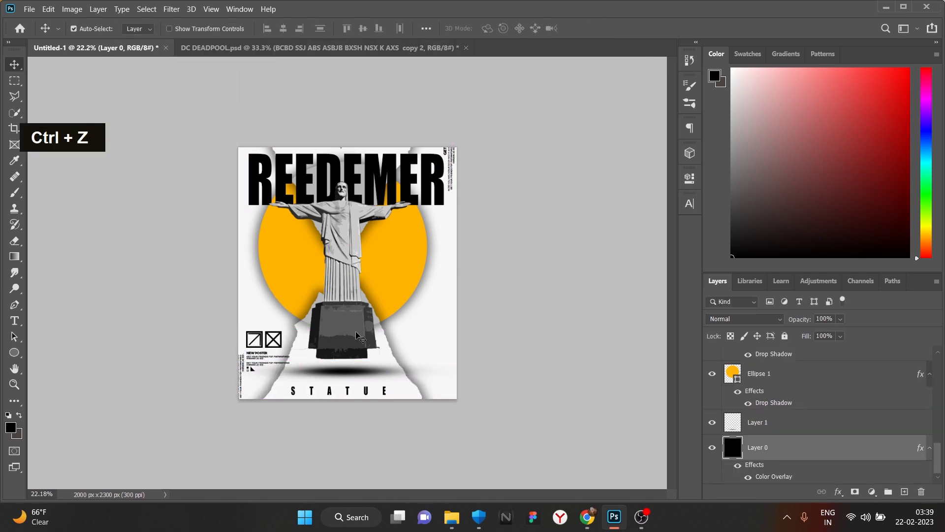
pyautogui.keyDown('alt'); pyautogui.scroll(-1, 400, 319); pyautogui.keyUp('alt')
pyautogui.keyDown('alt'); pyautogui.scroll(1, 432, 331); pyautogui.keyUp('alt')
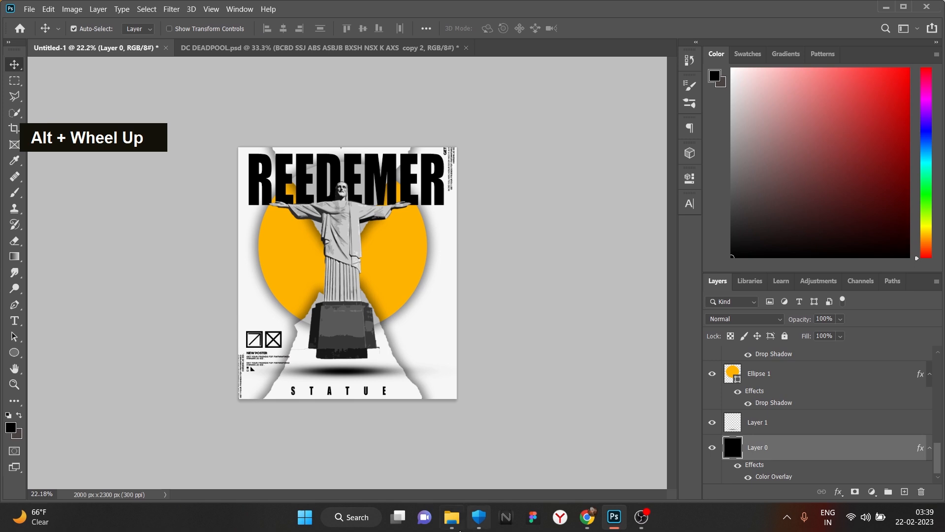
# - Bring the pngegg (9) barcode from DEADPOOL, rotate it horizontal, and set it beside the statue's base
pyautogui.click(298, 49)
pyautogui.moveTo(507, 403); pyautogui.dragTo(344, 93)
pyautogui.moveTo(105, 56); pyautogui.dragTo(412, 317)
pyautogui.hotkey('ctrl', 't')
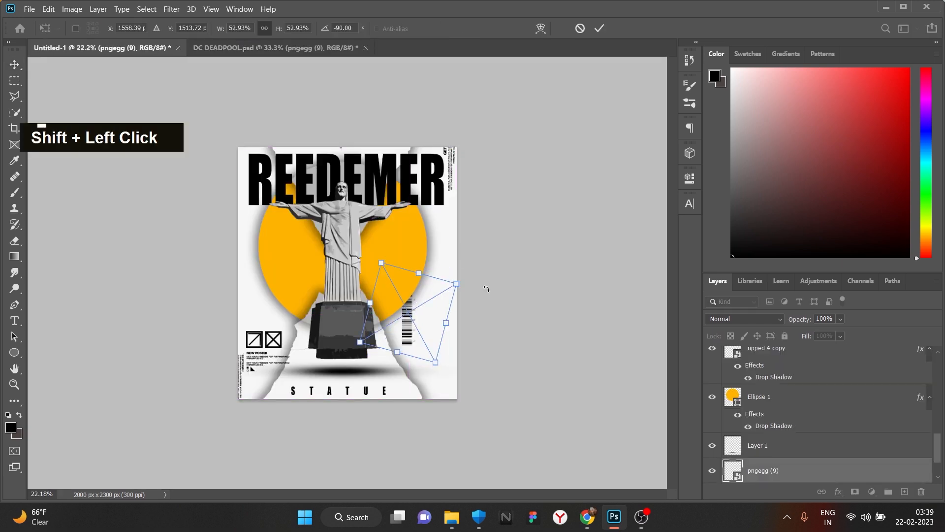
pyautogui.moveTo(470, 268); pyautogui.dragTo(497, 387)
pyautogui.click(600, 30)
pyautogui.moveTo(432, 317); pyautogui.dragTo(435, 351)
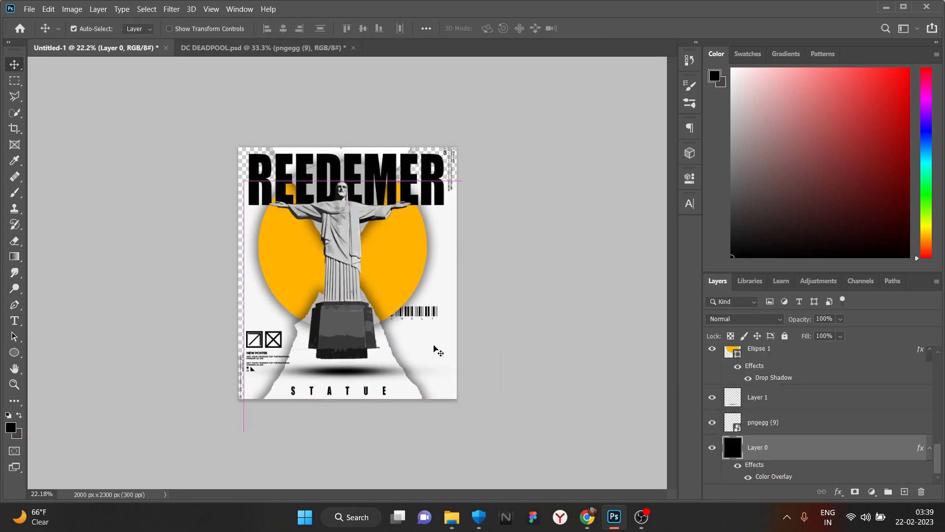
pyautogui.hotkey('ctrl', 'z')
pyautogui.moveTo(435, 314); pyautogui.dragTo(443, 363)
pyautogui.scroll(-2, 490, 215)
pyautogui.scroll(6, 386, 268)
pyautogui.scroll(-2, 246, 167)
pyautogui.scroll(5, 791, 407)
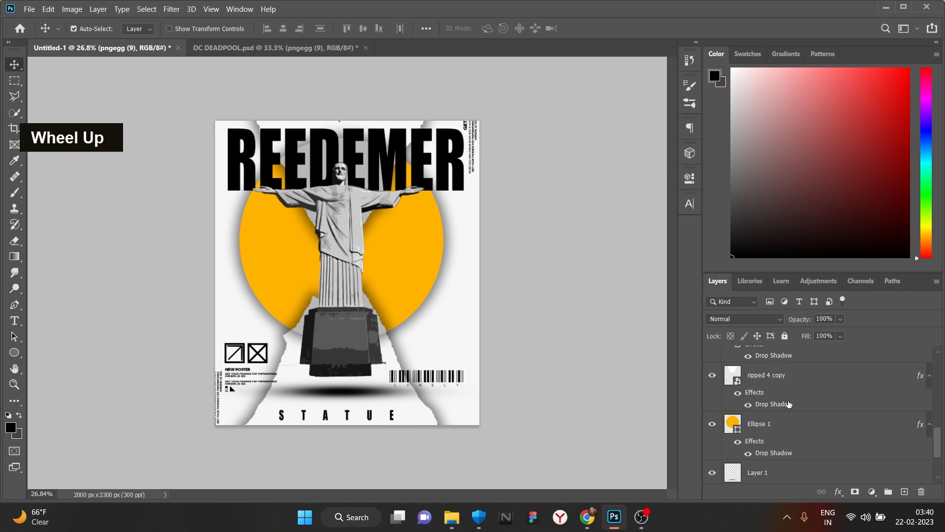
pyautogui.hotkey('ctrl', 'shift', 'alt', 'n')
# - Move the new layer below Hue/Saturation 1 and set up a small brush at 100% opacity
pyautogui.press('b')
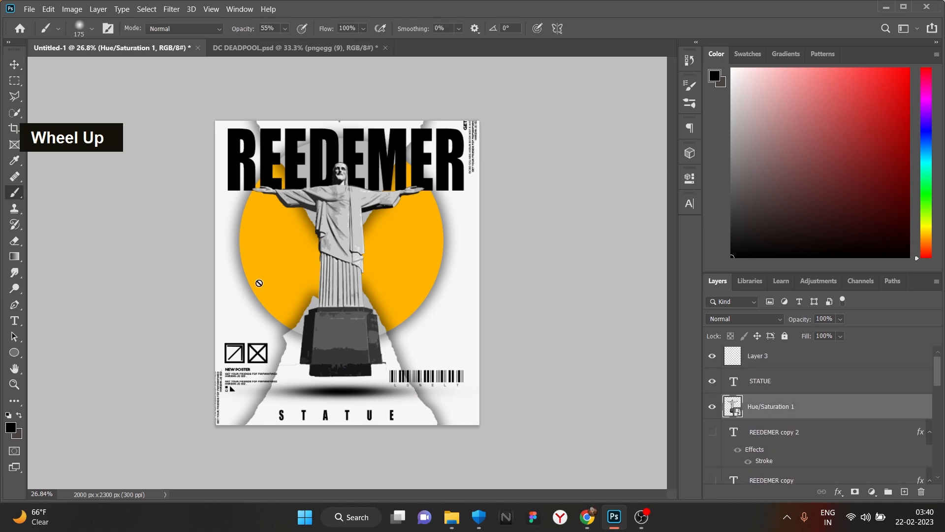
pyautogui.moveTo(815, 423); pyautogui.dragTo(815, 443)
pyautogui.press('[')
pyautogui.press('[')
pyautogui.press('[')
pyautogui.press('[')
pyautogui.press('[')
pyautogui.press('[')
pyautogui.press('[')
pyautogui.press('[')
pyautogui.press('[')
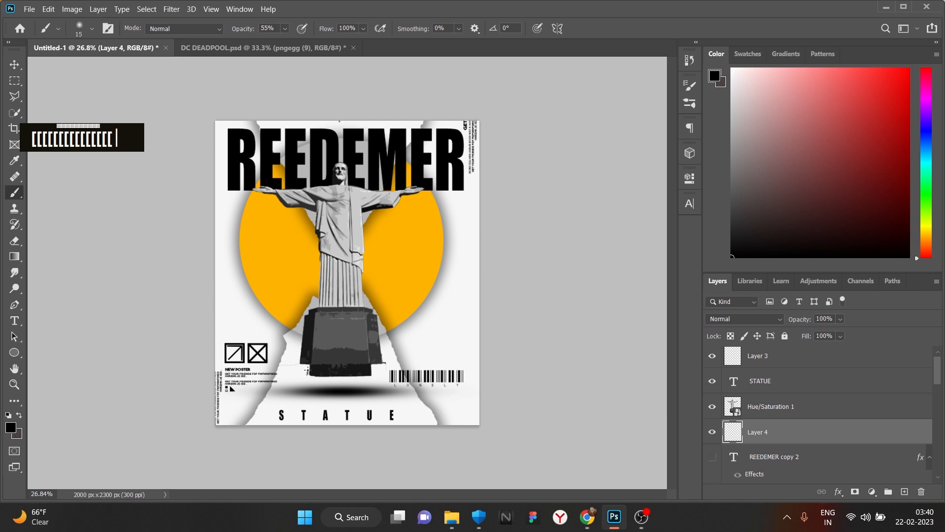
pyautogui.click(286, 28)
pyautogui.moveTo(288, 43); pyautogui.dragTo(425, 44)
pyautogui.click(307, 369)
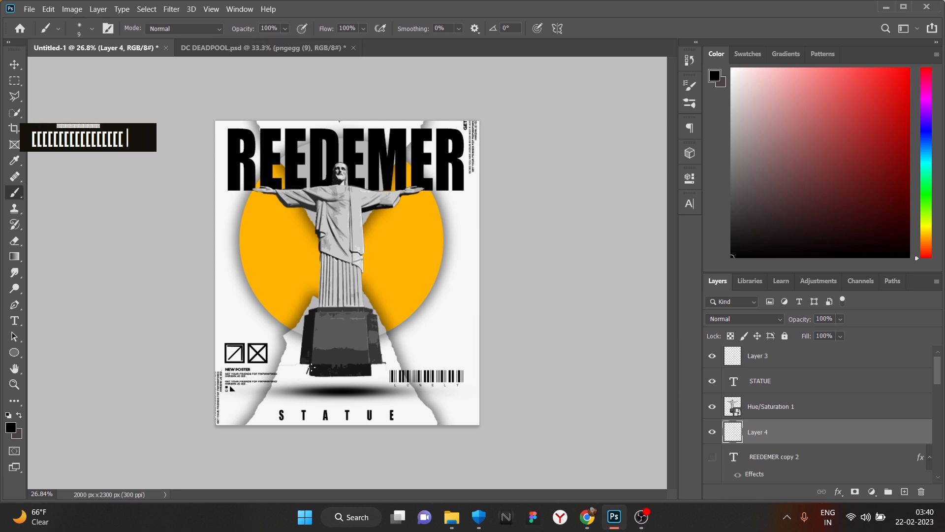
pyautogui.press('[')
pyautogui.press('[')
pyautogui.press('[')
pyautogui.press('[')
pyautogui.press('[')
pyautogui.press('[')
pyautogui.press('[')
pyautogui.press('[')
pyautogui.press('[')
pyautogui.press('[')
pyautogui.press('[')
pyautogui.press('[')
pyautogui.press('[')
pyautogui.press('[')
pyautogui.press('[')
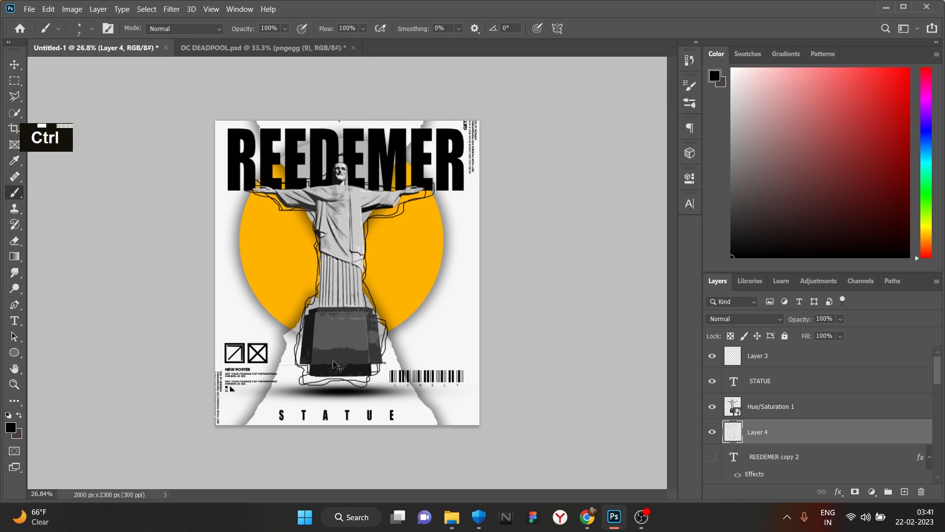
# - Invert the black outline strokes around the statue to white with Ctrl+I
pyautogui.hotkey('ctrl', 'i')
pyautogui.click(14, 64)
pyautogui.scroll(-1, 263, 220)
pyautogui.scroll(1, 417, 282)
pyautogui.scroll(-1, 416, 289)
pyautogui.scroll(1, 403, 295)
pyautogui.scroll(-1, 316, 378)
pyautogui.scroll(1, 316, 378)
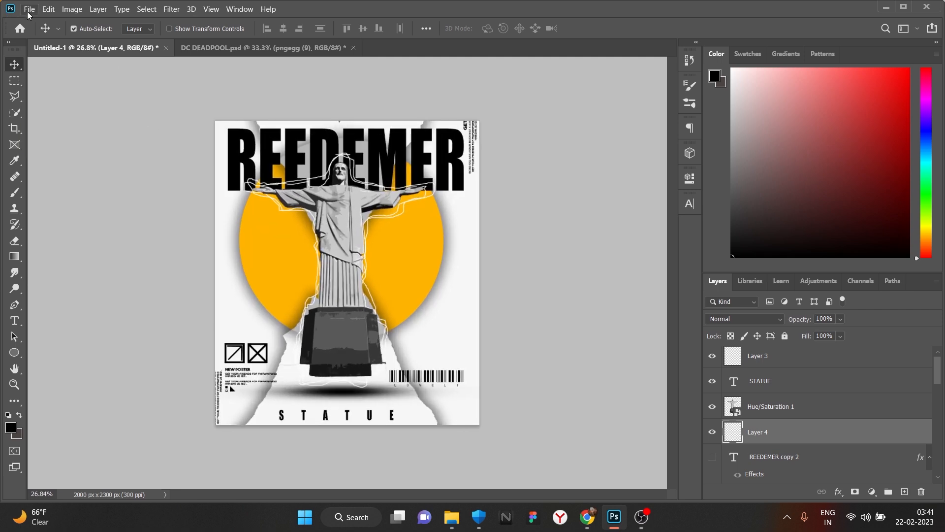
# - Export the poster with Export As as a 2000 x 2300 PNG named sdvf
pyautogui.click(28, 8)
pyautogui.moveTo(74, 178)
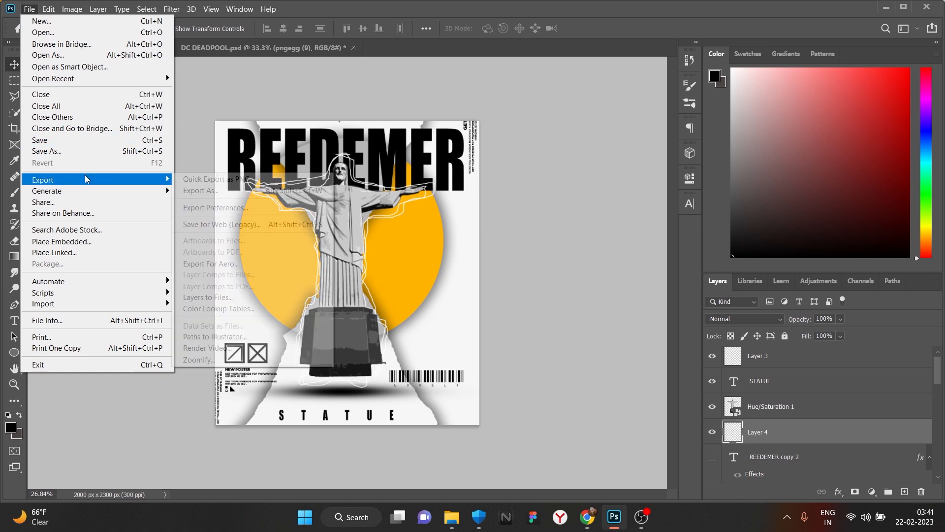
pyautogui.doubleClick(254, 192)
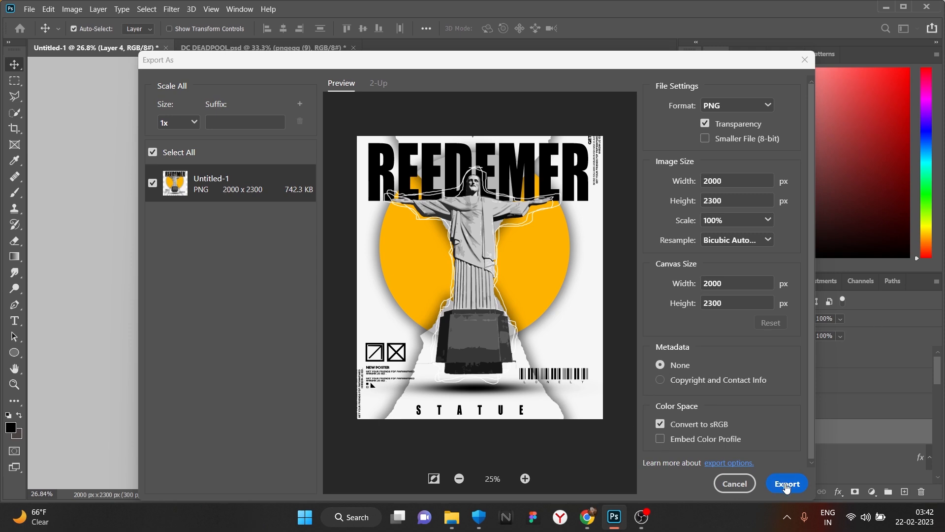
pyautogui.click(786, 485)
pyautogui.write('sdvf')
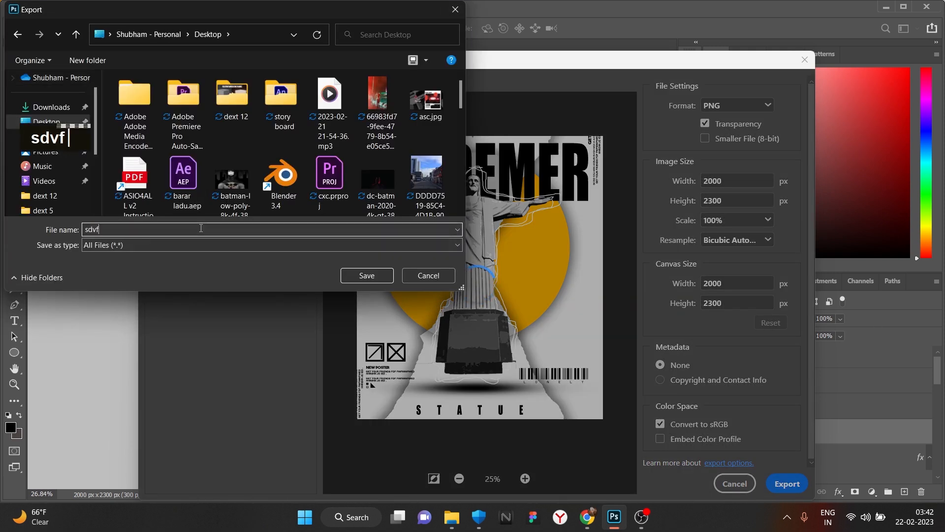
pyautogui.click(366, 275)
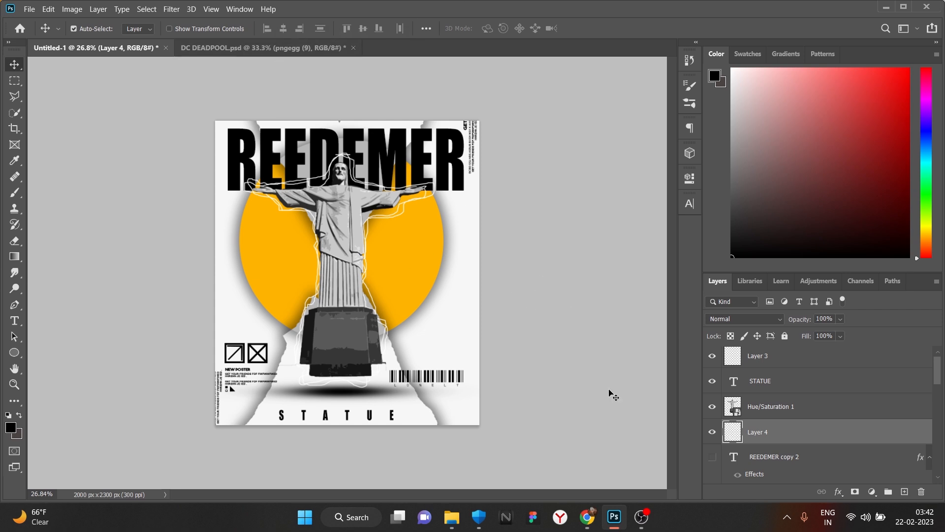
# - Create a 2000 x 2300 document, place sdvf.png in it, and delete the Background layer
pyautogui.doubleClick(26, 9)
pyautogui.click(25, 8)
pyautogui.click(39, 21)
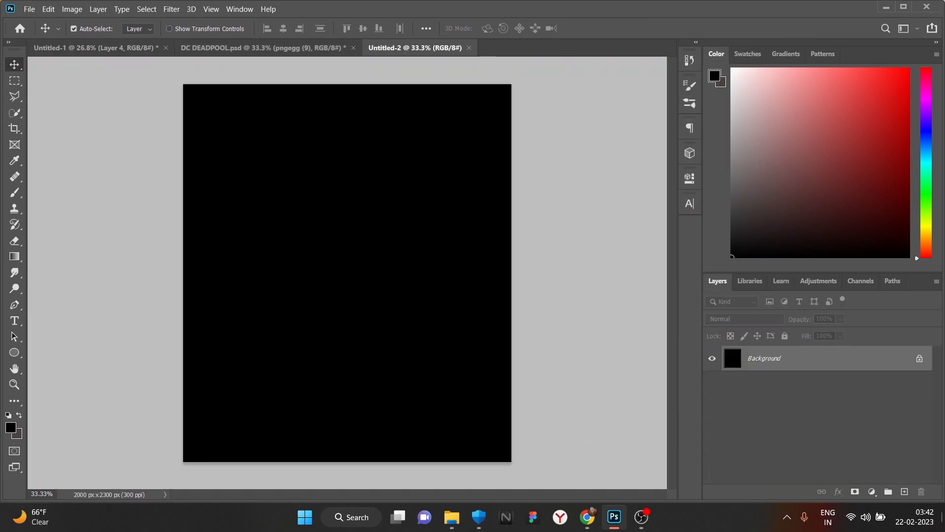
pyautogui.click(615, 517)
pyautogui.moveTo(22, 84); pyautogui.dragTo(458, 296)
pyautogui.click(598, 28)
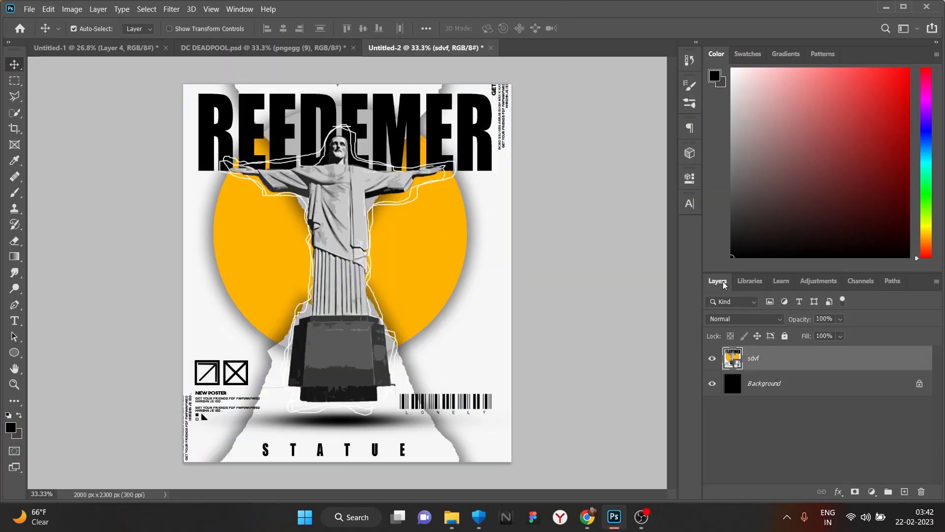
pyautogui.doubleClick(901, 389)
pyautogui.click(922, 491)
pyautogui.click(435, 202)
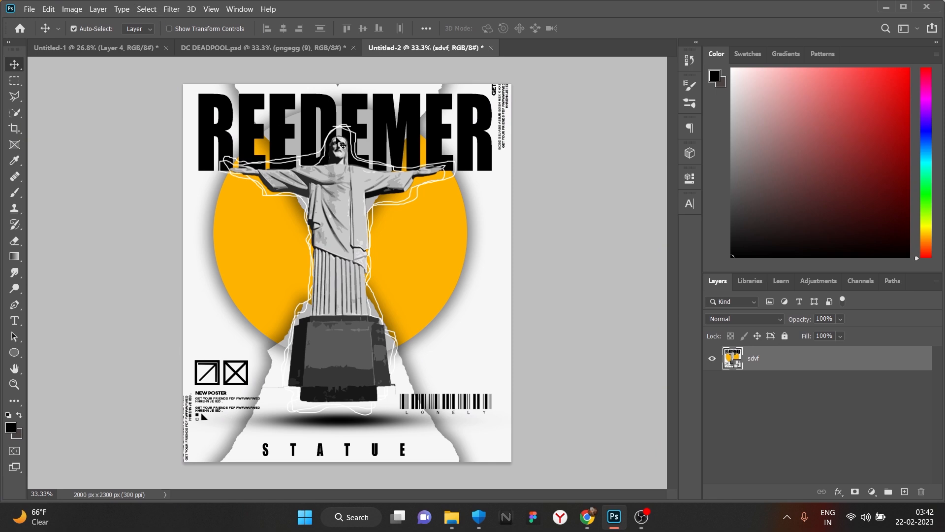
# - Apply an Oil Paint filter with stylization 0.9, cleanliness 10.0 and shine 2.5
pyautogui.click(170, 8)
pyautogui.moveTo(249, 155)
pyautogui.moveTo(253, 219)
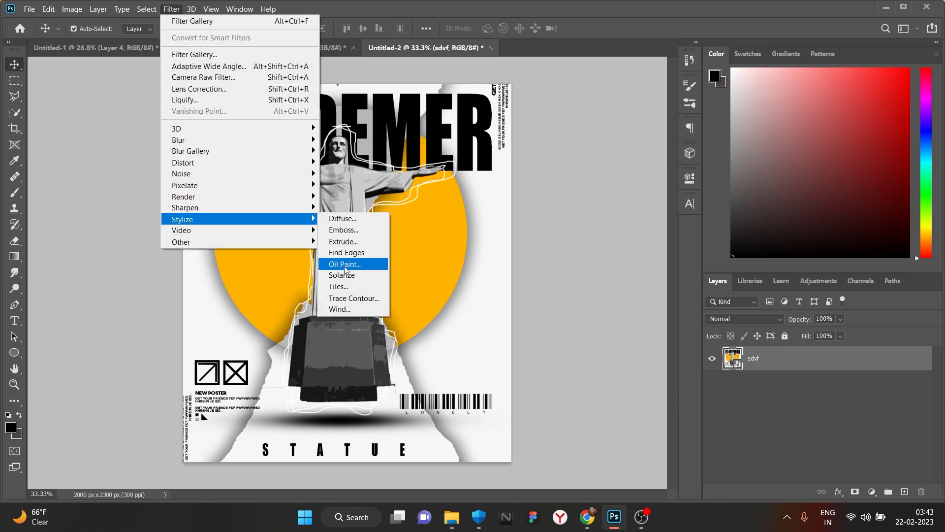
pyautogui.click(345, 266)
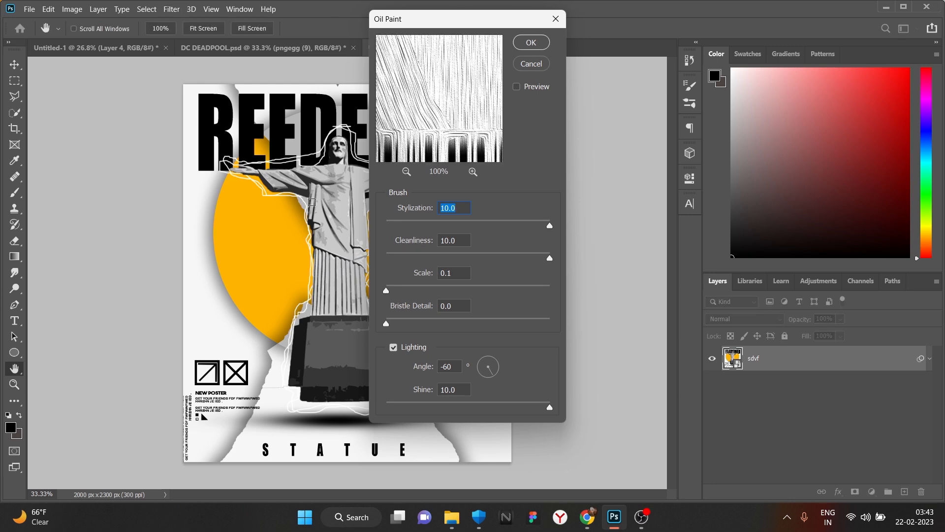
pyautogui.scroll(-15, 436, 128)
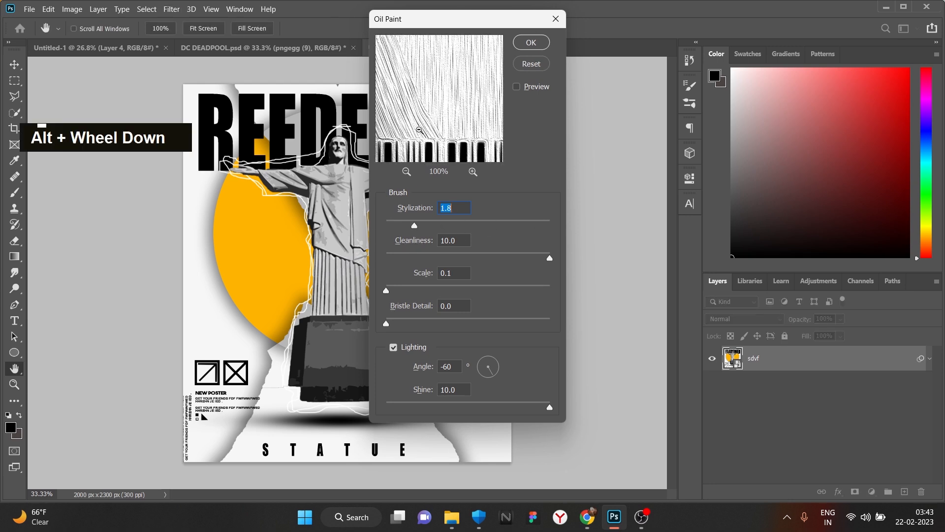
pyautogui.scroll(-8, 423, 148)
pyautogui.doubleClick(406, 172)
pyautogui.doubleClick(406, 173)
pyautogui.moveTo(550, 260)
pyautogui.mouseDown()
pyautogui.moveTo(416, 258)
pyautogui.moveTo(550, 266)
pyautogui.mouseUp()
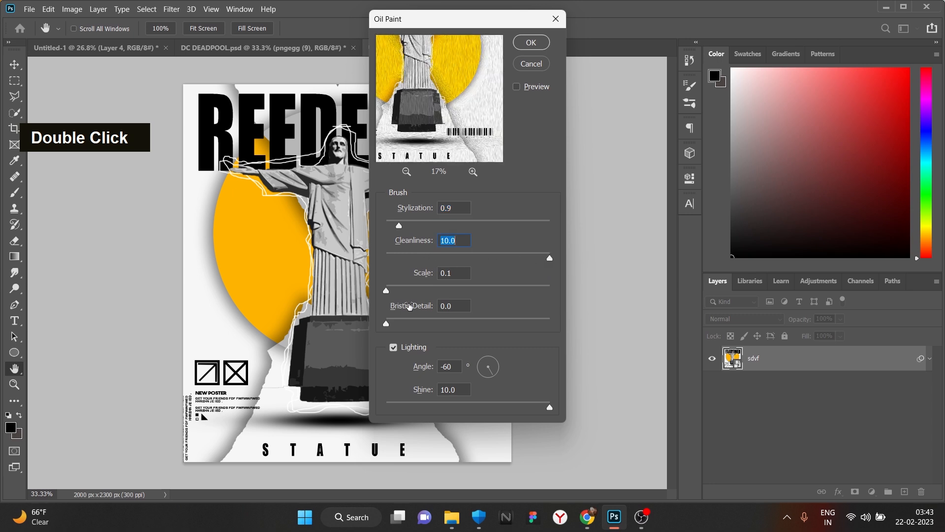
pyautogui.moveTo(413, 404); pyautogui.dragTo(427, 407)
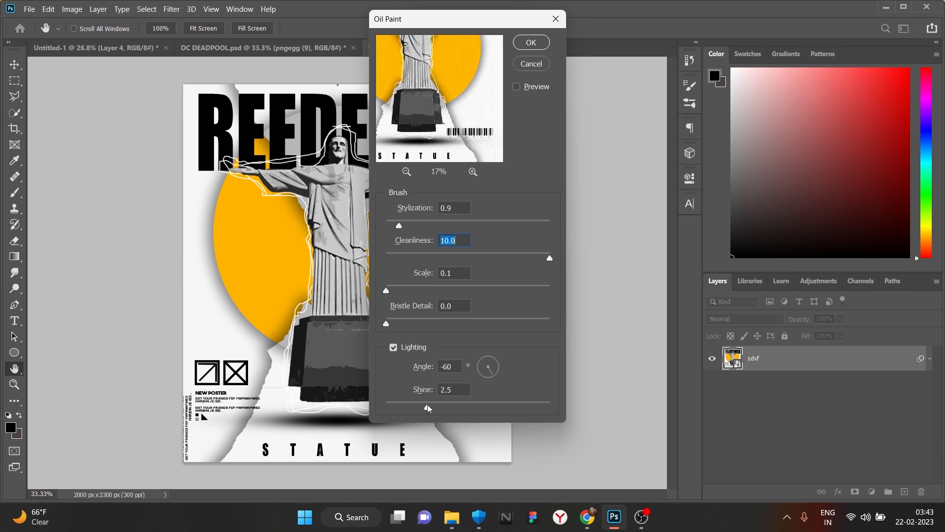
pyautogui.click(531, 42)
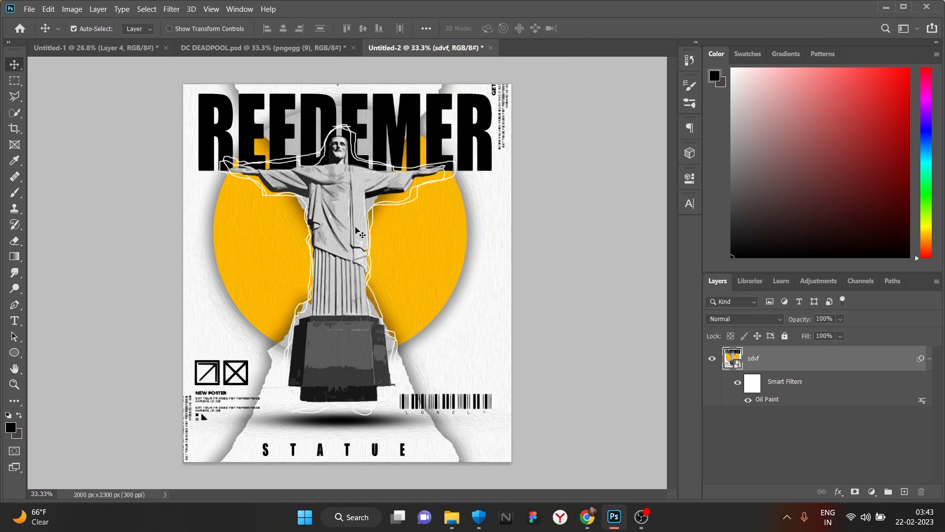
pyautogui.keyDown('alt'); pyautogui.scroll(1, 341, 240); pyautogui.keyUp('alt')
pyautogui.keyDown('alt'); pyautogui.scroll(1, 341, 241); pyautogui.keyUp('alt')
pyautogui.keyDown('alt'); pyautogui.scroll(-2, 340, 240); pyautogui.keyUp('alt')
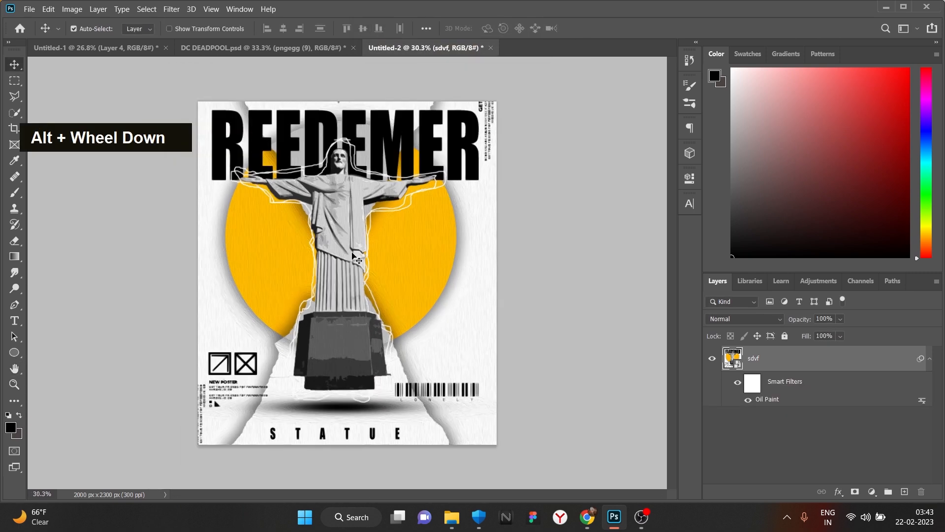
# - Place the concrete texture from kits > texture, rotated -90° and stretched to fill the canvas
pyautogui.click(452, 517)
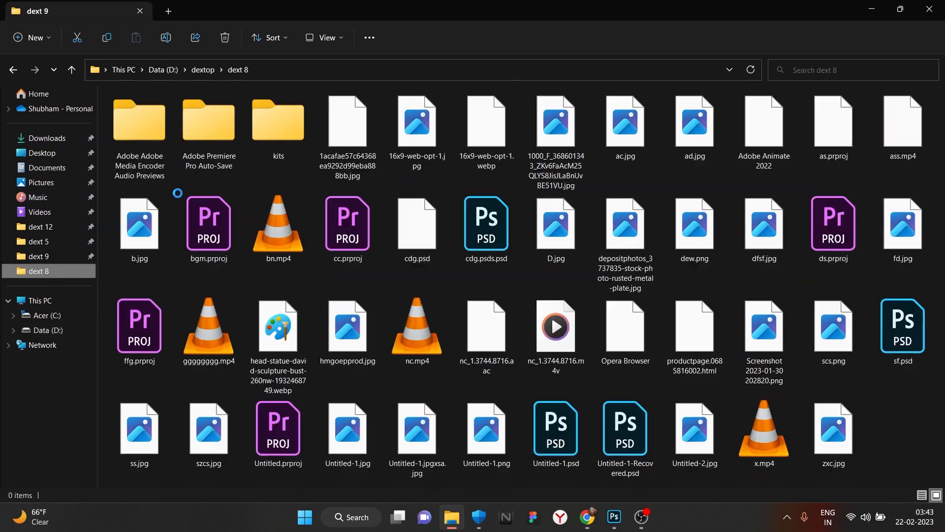
pyautogui.doubleClick(279, 125)
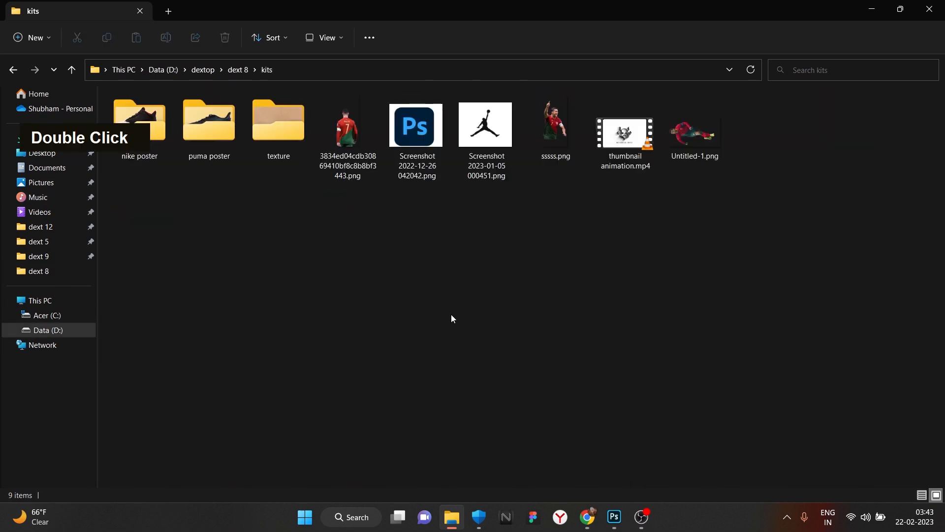
pyautogui.doubleClick(298, 148)
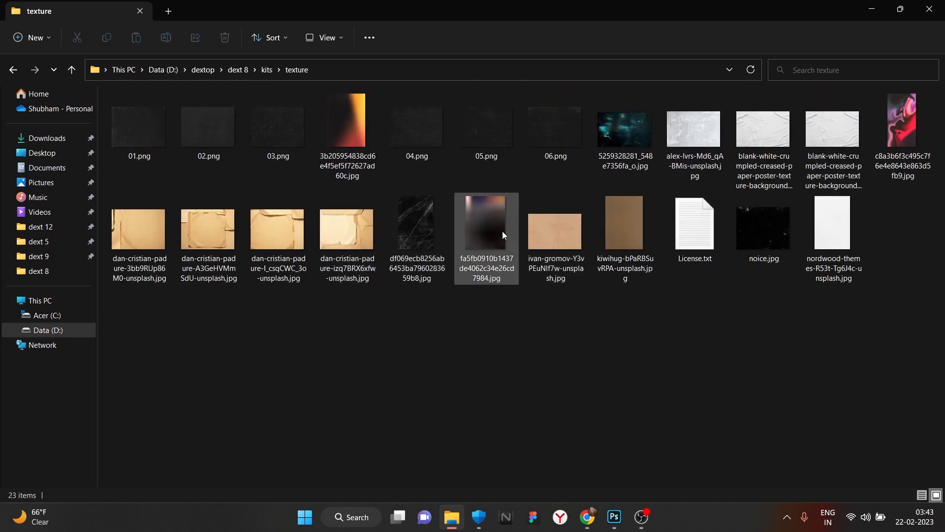
pyautogui.moveTo(555, 234); pyautogui.dragTo(382, 311)
pyautogui.moveTo(555, 321); pyautogui.dragTo(378, 120)
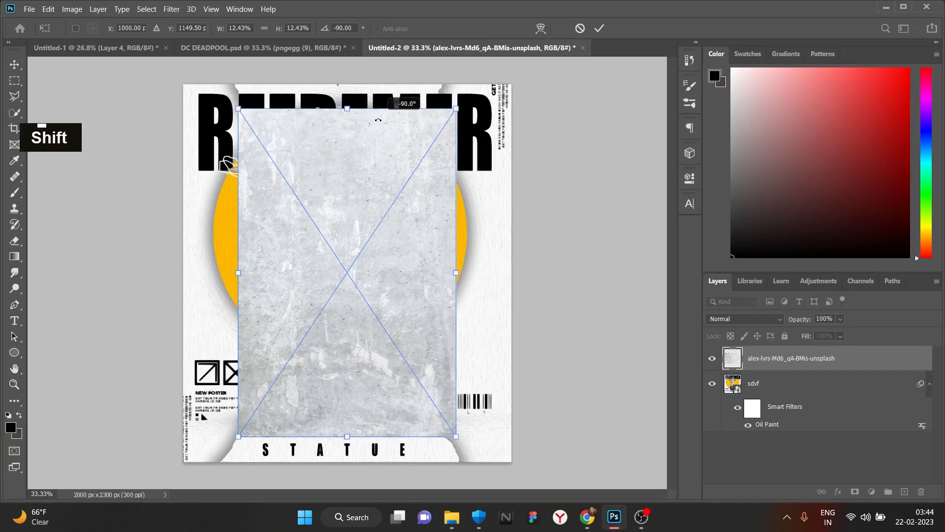
pyautogui.moveTo(457, 274); pyautogui.dragTo(513, 280)
pyautogui.moveTo(238, 272); pyautogui.dragTo(183, 272)
pyautogui.scroll(-6, 269, 199)
pyautogui.moveTo(348, 131); pyautogui.dragTo(349, 167)
pyautogui.moveTo(347, 412); pyautogui.dragTo(348, 379)
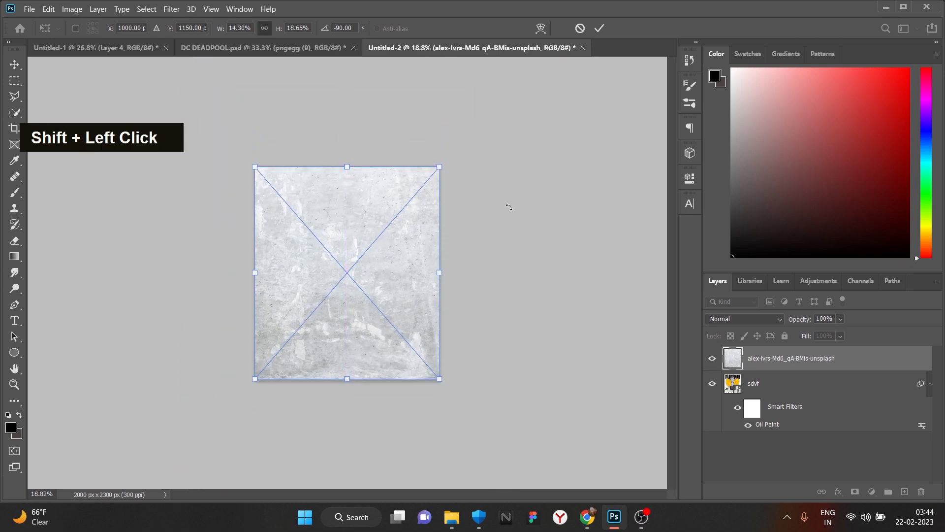
pyautogui.press('Return')
# - Set the texture layer's blend mode to Darker Color
pyautogui.click(772, 319)
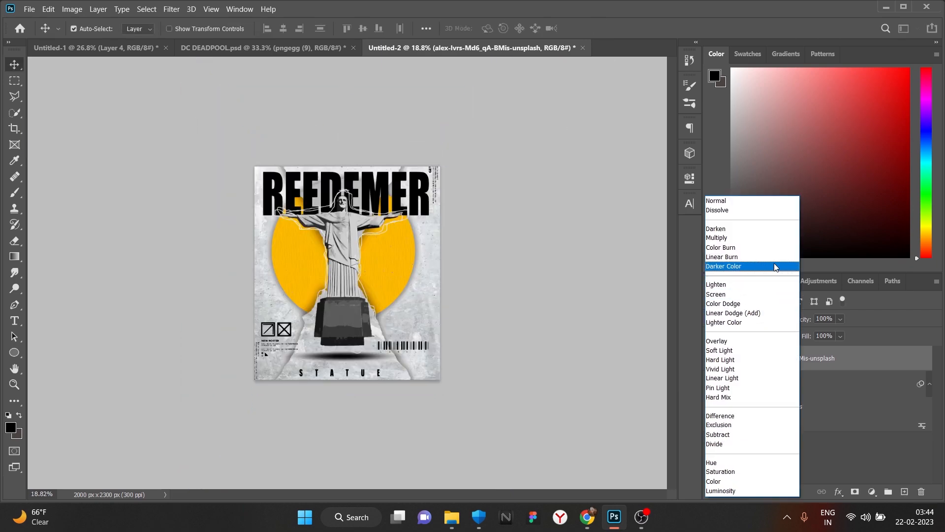
pyautogui.click(774, 266)
pyautogui.click(219, 295)
pyautogui.scroll(7, 268, 291)
pyautogui.scroll(-2, 321, 277)
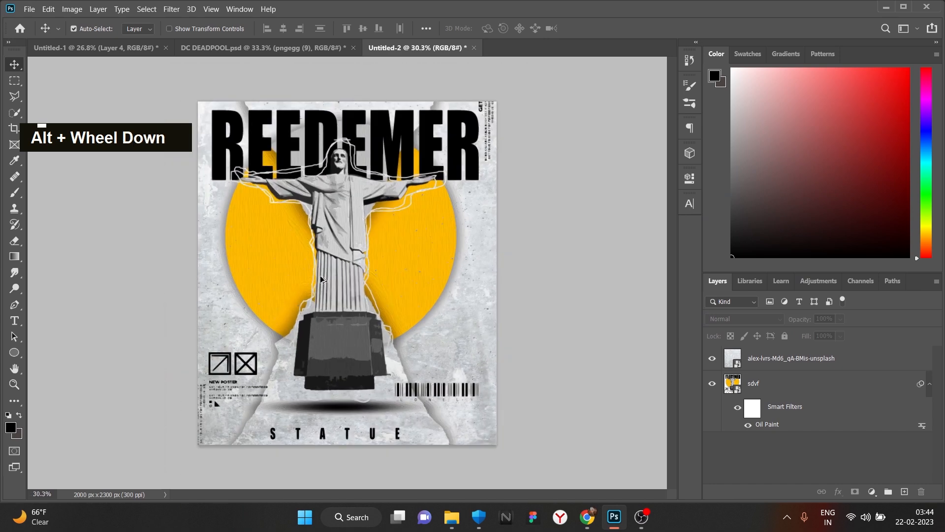
# - Place the crumpled paper image, rotate it upright and stretch it past the canvas edges
pyautogui.click(451, 517)
pyautogui.moveTo(557, 237); pyautogui.dragTo(342, 274)
pyautogui.moveTo(528, 214); pyautogui.dragTo(211, 280)
pyautogui.moveTo(347, 175); pyautogui.dragTo(349, 153)
pyautogui.moveTo(349, 153); pyautogui.dragTo(353, 101)
pyautogui.moveTo(348, 373); pyautogui.dragTo(352, 463)
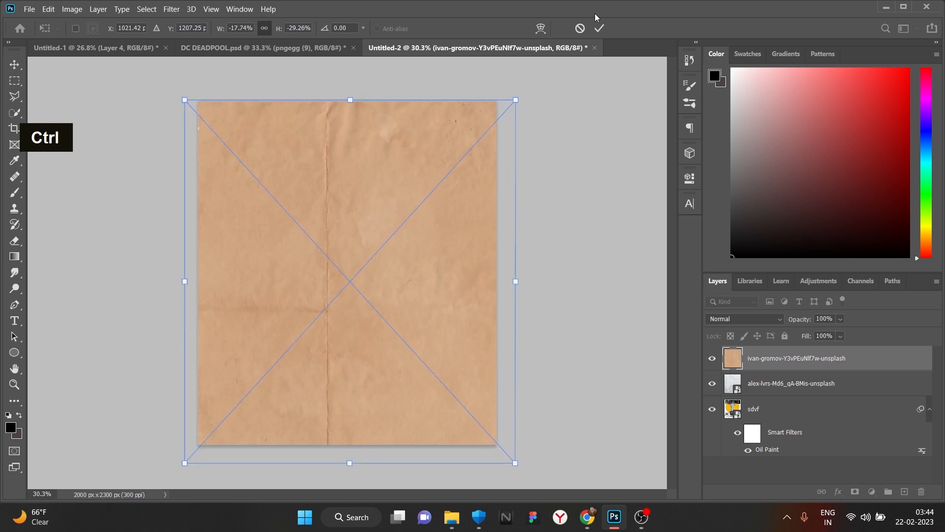
pyautogui.click(600, 29)
# - Add two Hue/Saturation adjustments, draining the colour from the paper
pyautogui.click(873, 491)
pyautogui.click(866, 374)
pyautogui.moveTo(585, 279); pyautogui.dragTo(463, 278)
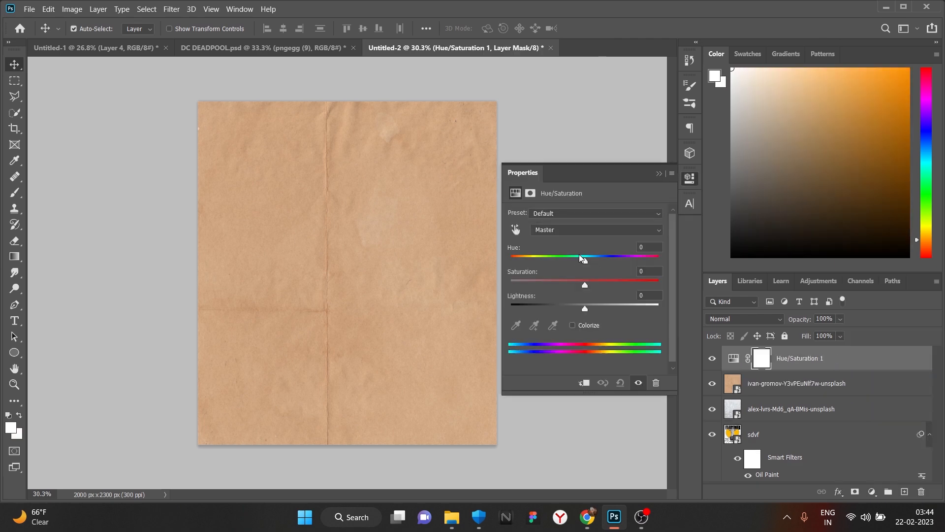
pyautogui.click(872, 492)
pyautogui.click(887, 365)
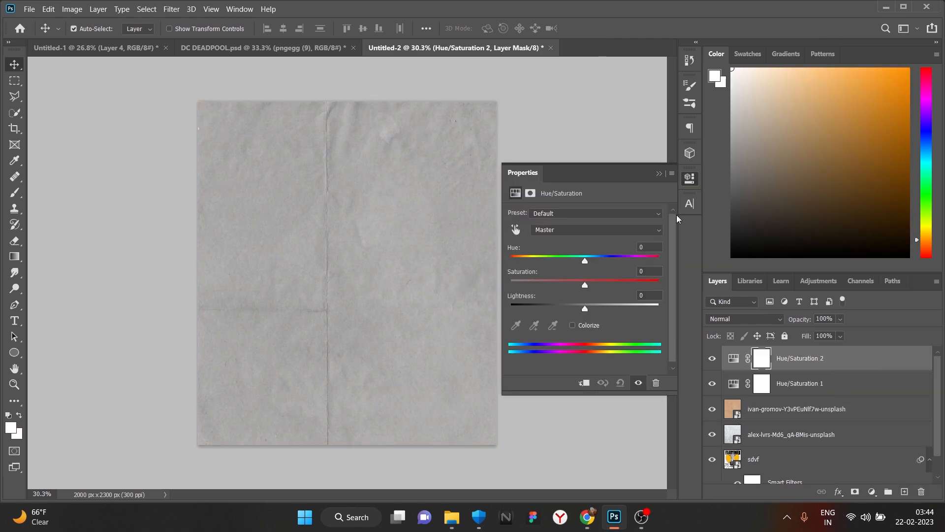
# - Add an Exposure adjustment of +1.50 with gamma 0.41 for light grey, high-contrast paper
pyautogui.click(872, 491)
pyautogui.click(881, 356)
pyautogui.moveTo(589, 268); pyautogui.dragTo(555, 268)
pyautogui.moveTo(588, 296); pyautogui.dragTo(560, 295)
pyautogui.moveTo(585, 244); pyautogui.dragTo(605, 243)
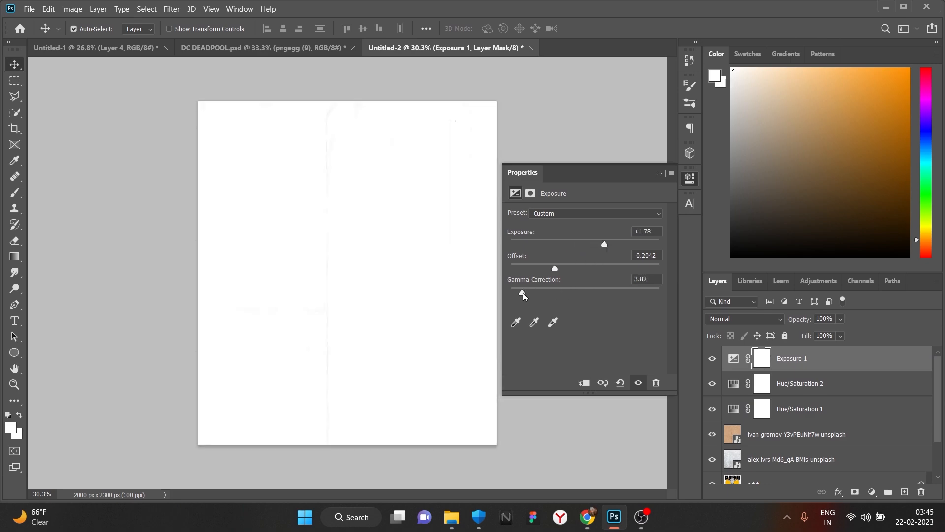
pyautogui.moveTo(584, 294); pyautogui.dragTo(652, 294)
pyautogui.moveTo(555, 268)
pyautogui.mouseDown()
pyautogui.moveTo(578, 266)
pyautogui.moveTo(545, 270)
pyautogui.moveTo(559, 268)
pyautogui.mouseUp()
pyautogui.moveTo(604, 244); pyautogui.dragTo(601, 244)
pyautogui.moveTo(652, 294); pyautogui.dragTo(624, 295)
pyautogui.moveTo(559, 269)
pyautogui.mouseDown()
pyautogui.moveTo(581, 270)
pyautogui.moveTo(556, 271)
pyautogui.mouseUp()
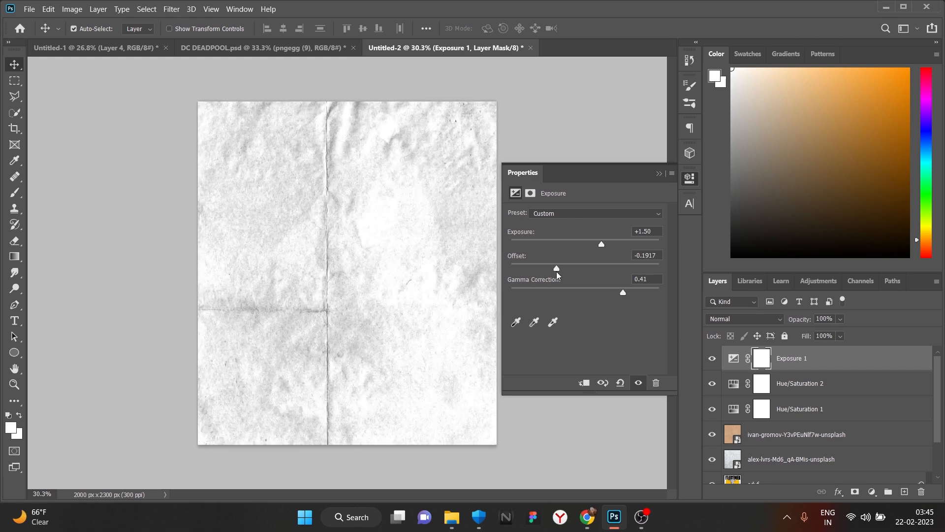
pyautogui.click(659, 174)
pyautogui.keyDown('shift'); pyautogui.rightClick(834, 436); pyautogui.keyUp('shift')
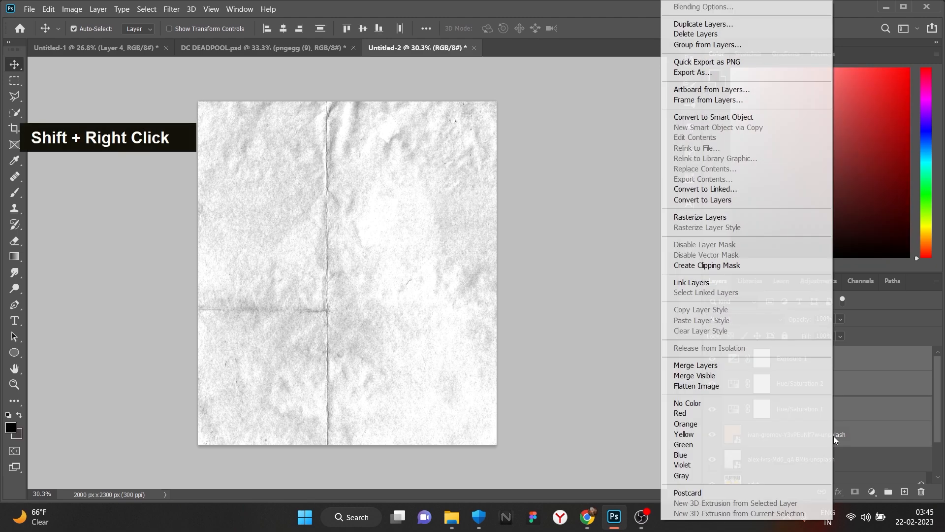
# - Convert the paper layers into one smart object, invert it, and browse blend modes
pyautogui.click(724, 117)
pyautogui.hotkey('ctrl', 'i')
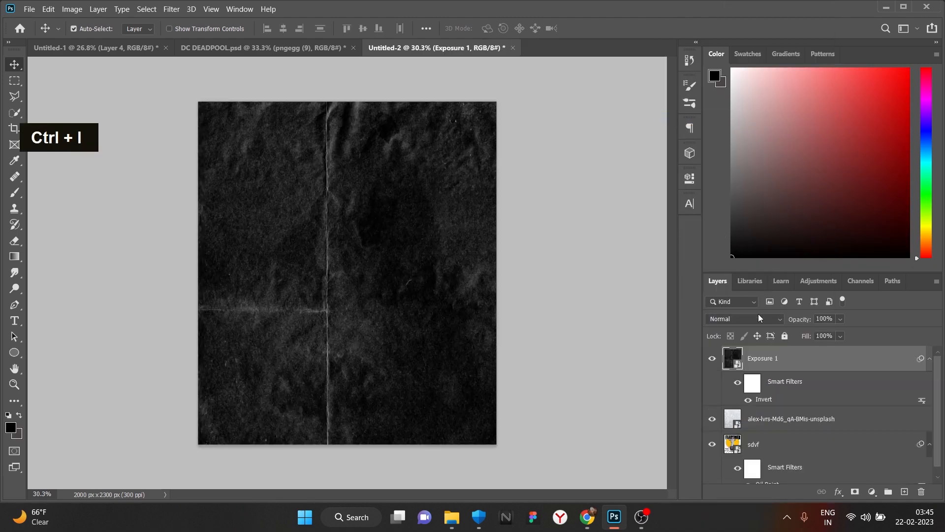
pyautogui.click(758, 318)
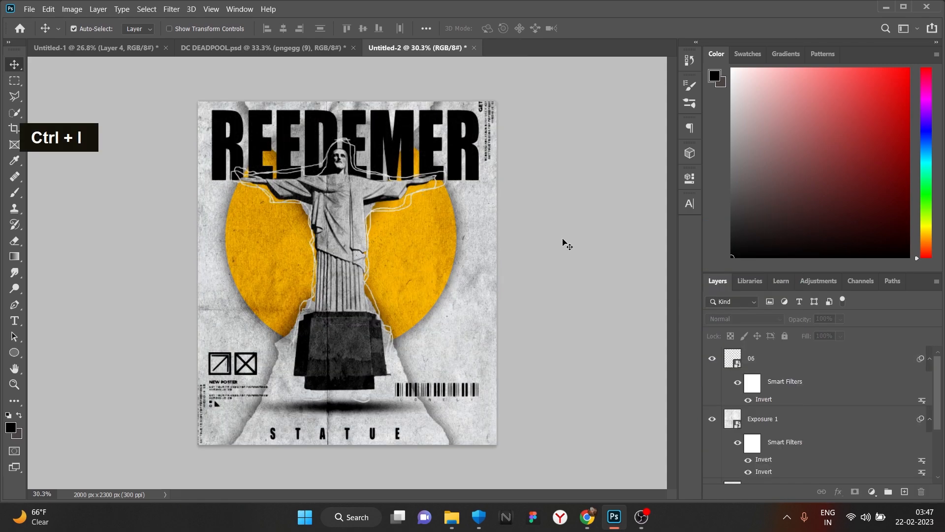
pyautogui.scroll(5, 381, 286)
pyautogui.scroll(-4, 380, 286)
pyautogui.scroll(-1, 380, 286)
pyautogui.scroll(3, 307, 282)
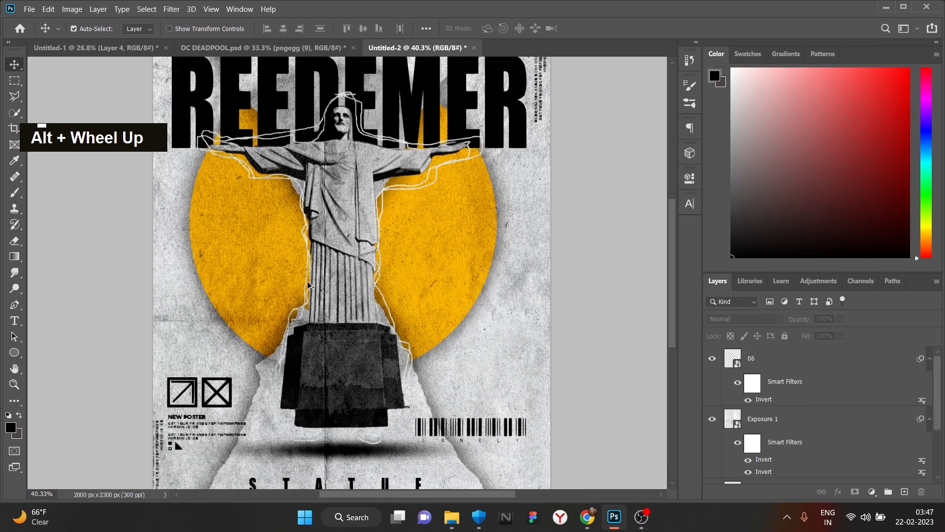
pyautogui.scroll(-1, 307, 281)
# - Export the poster as PNG named 'svdx' on the Desktop, then open Start's All apps
pyautogui.click(29, 8)
pyautogui.moveTo(74, 177)
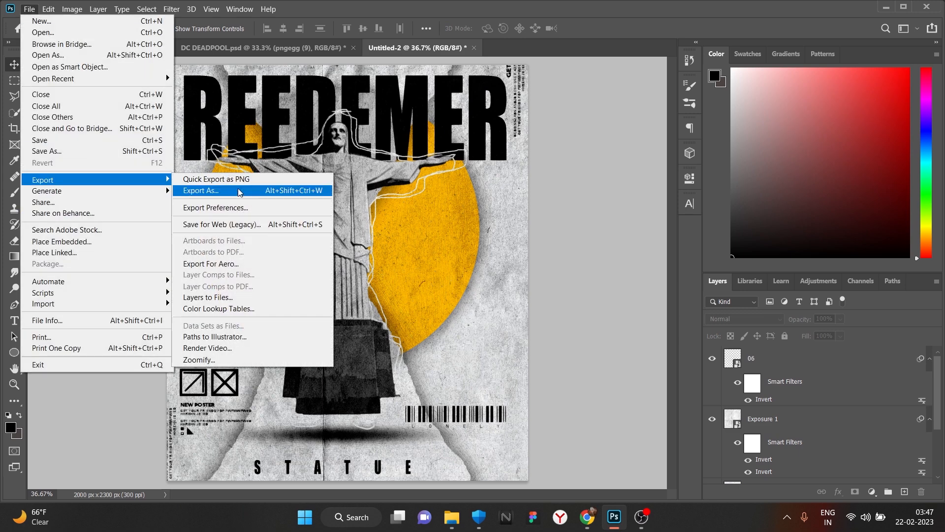
pyautogui.click(202, 188)
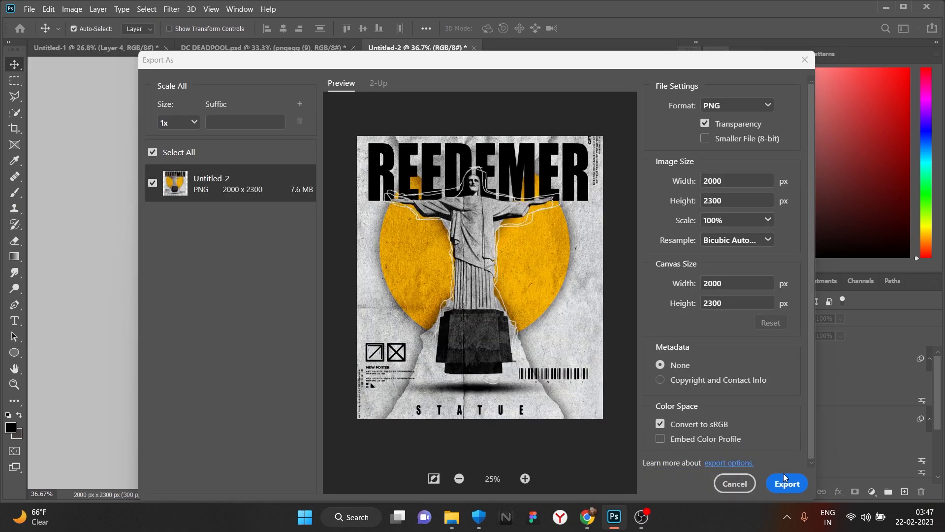
pyautogui.click(769, 481)
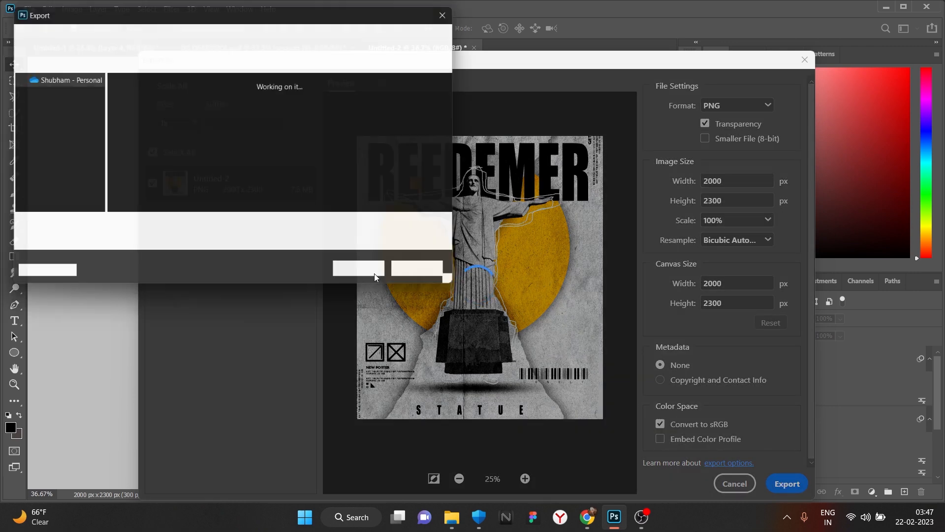
pyautogui.click(228, 229)
pyautogui.write('svdx')
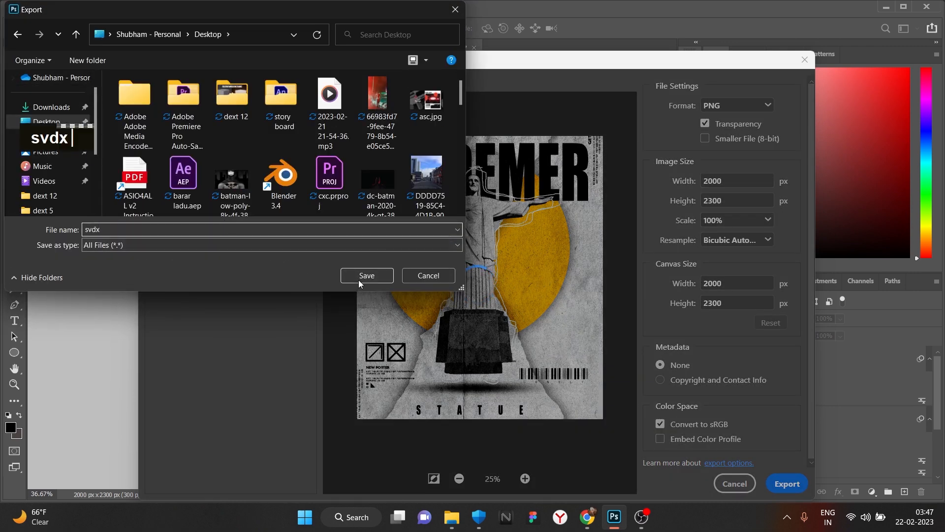
pyautogui.click(357, 280)
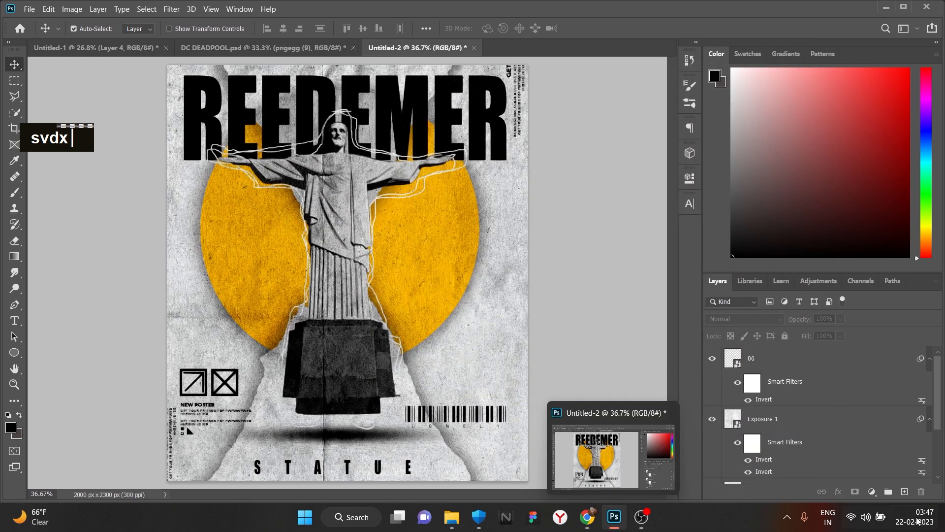
pyautogui.click(305, 517)
pyautogui.click(624, 121)
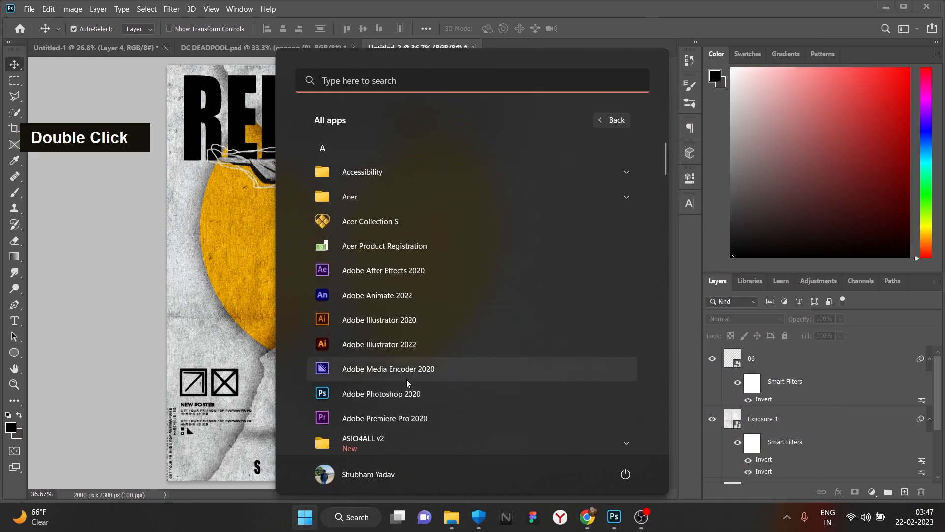